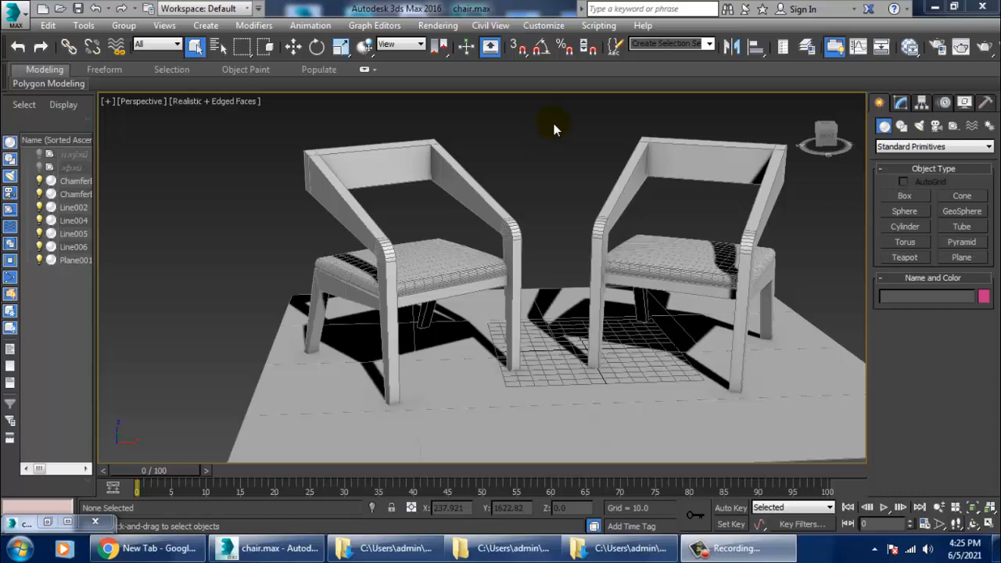
Step: Examine the two modelled chairs against the chair.jpg reference image
alt+middle_drag(453, 272, 641, 240)
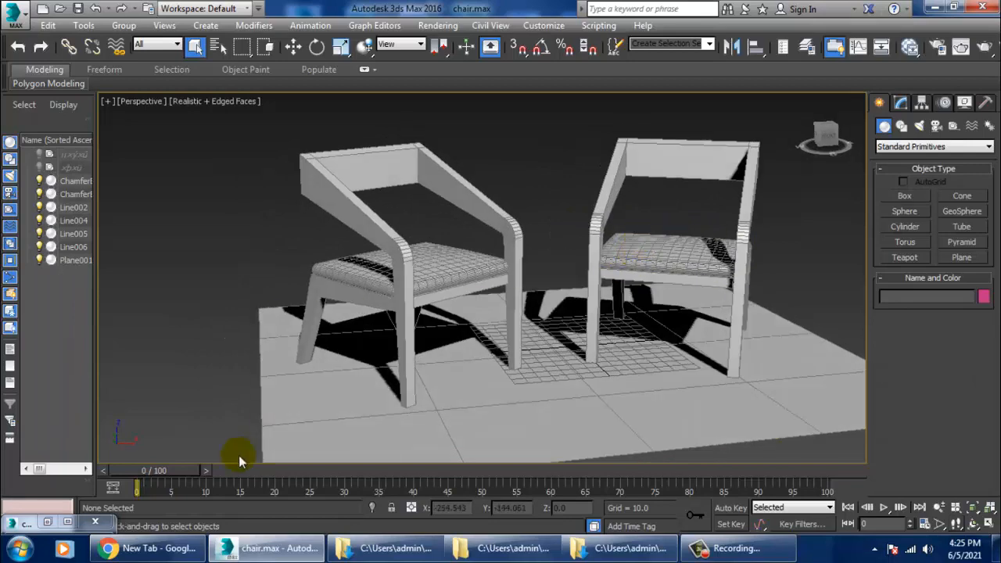
double_click(24, 523)
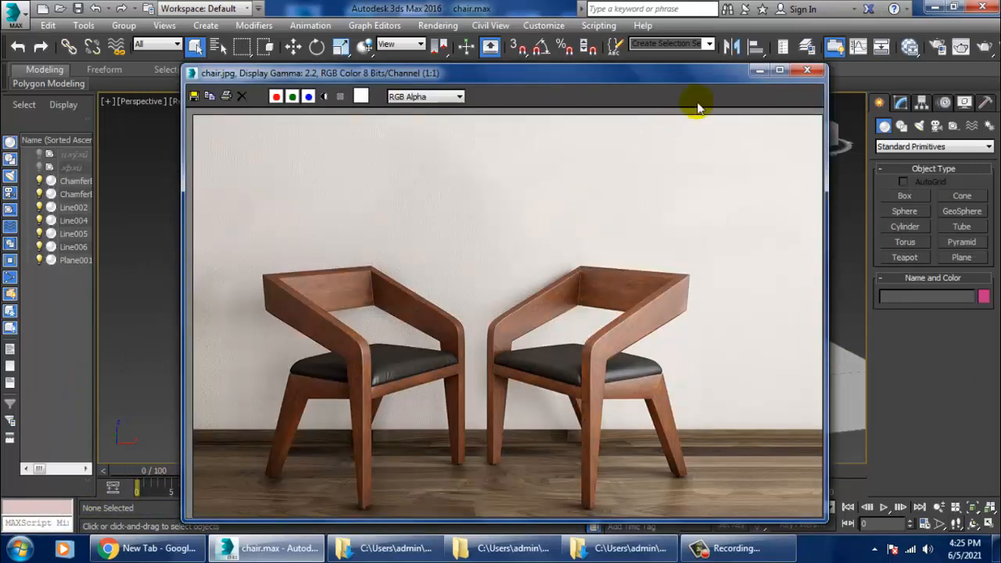
click(758, 71)
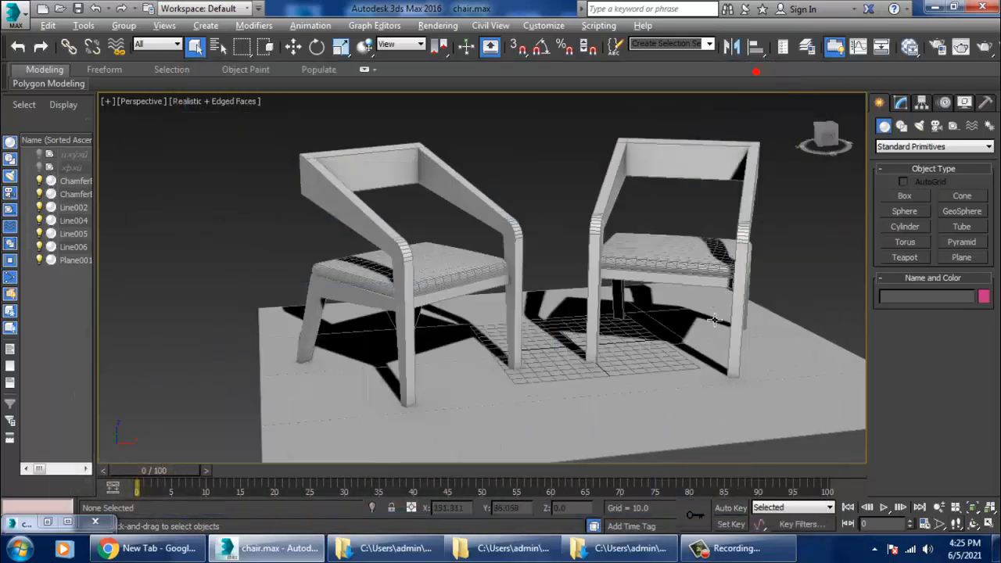
alt+middle_drag(688, 285, 639, 295)
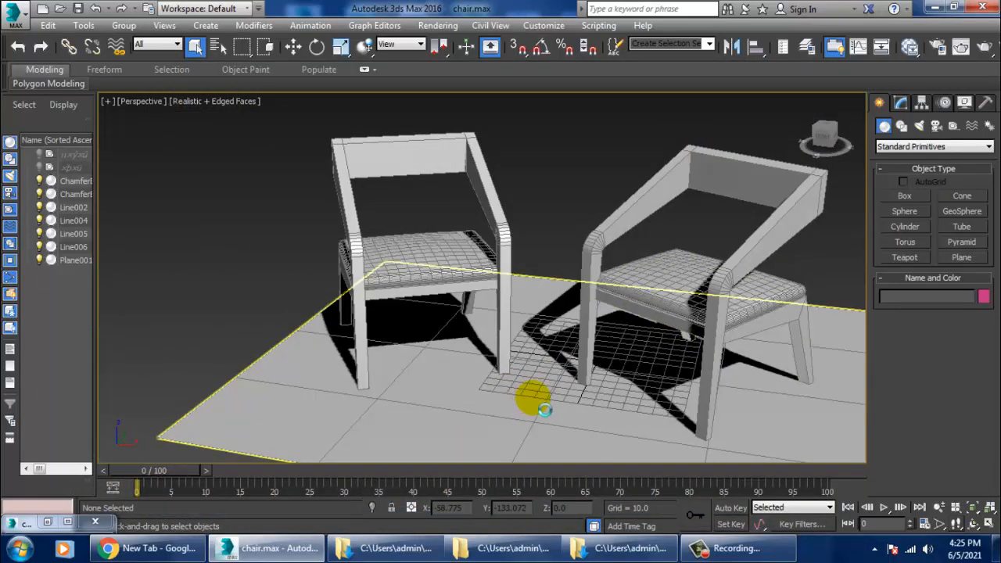
Step: Scale the floor plane under the chairs up uniformly to about 184 percent
click(576, 373)
alt+middle_drag(576, 373, 615, 336)
key(r)
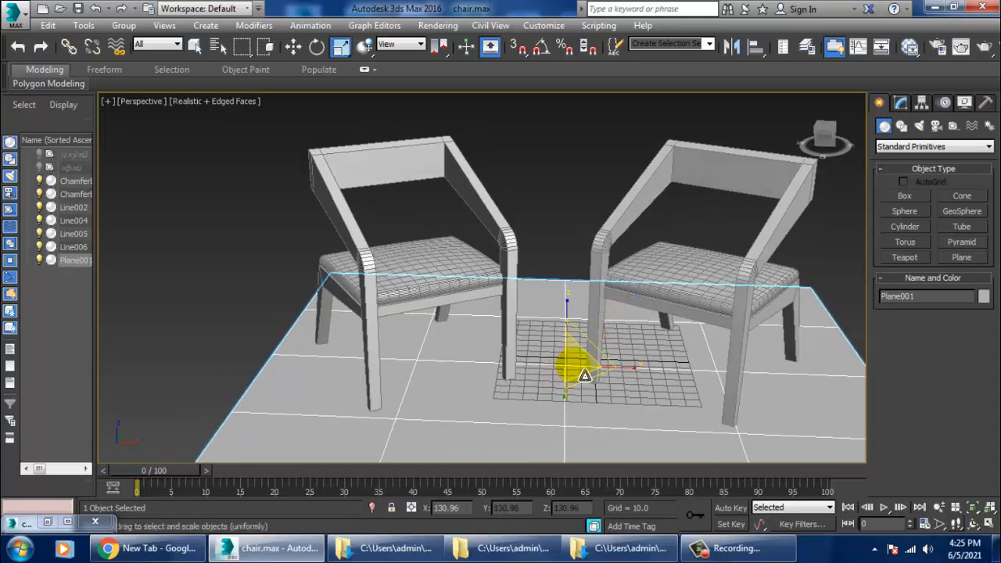
drag(585, 376, 508, 338)
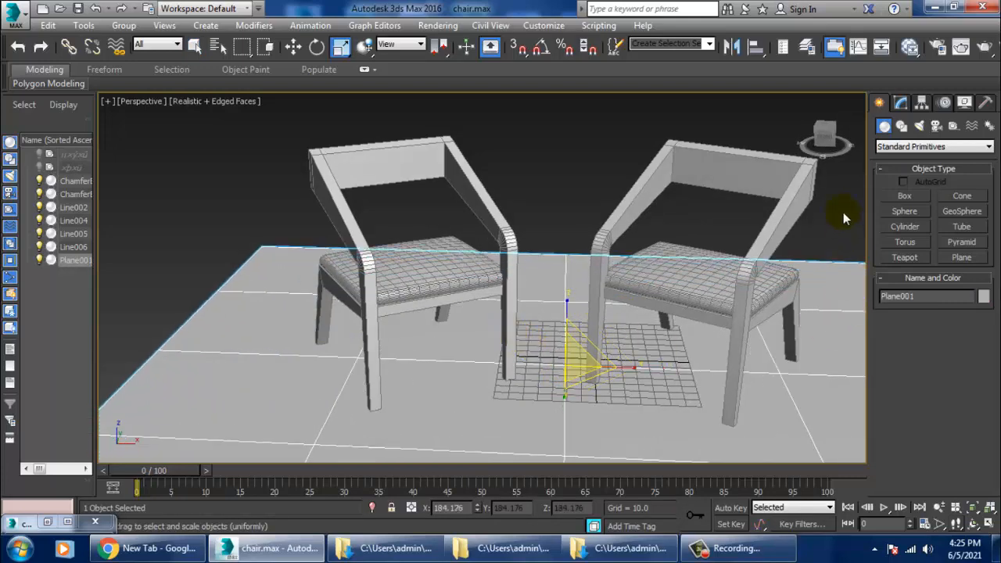
Step: Create a thin upright box as a back wall along the floor's rear edge, about 618 wide and 9 thick
click(905, 196)
scroll(536, 352, down, 6)
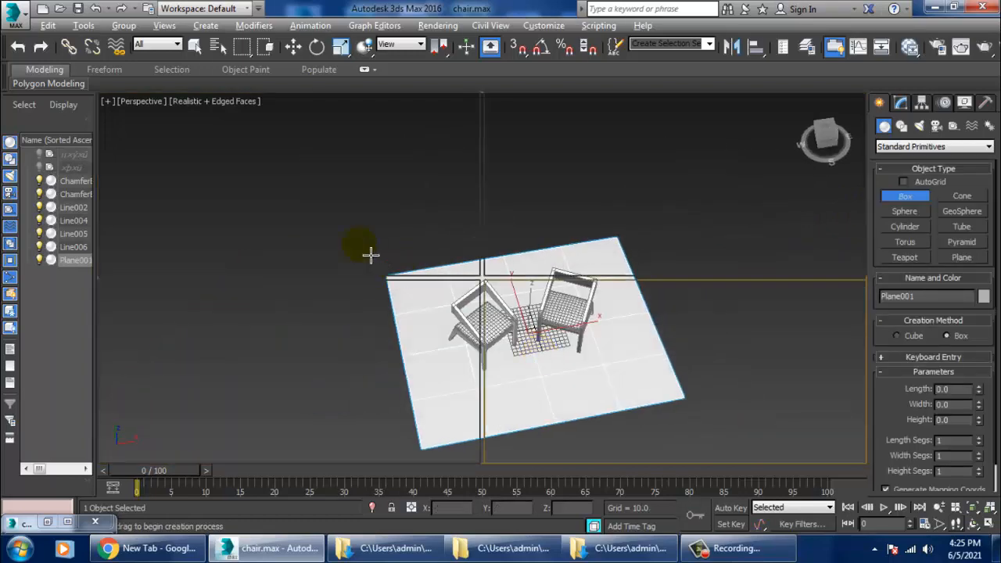
key(alt+w)
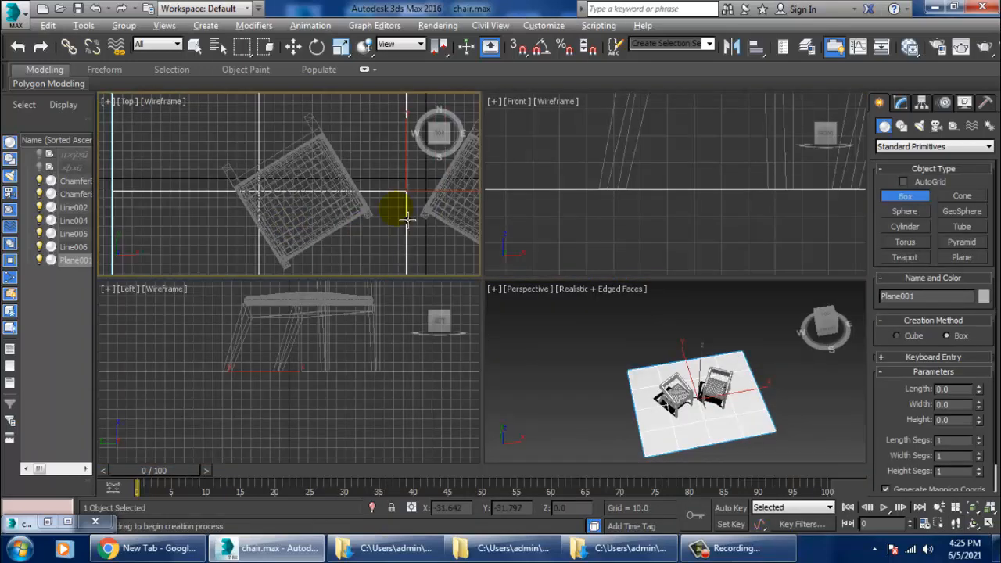
key(alt+w)
key(z)
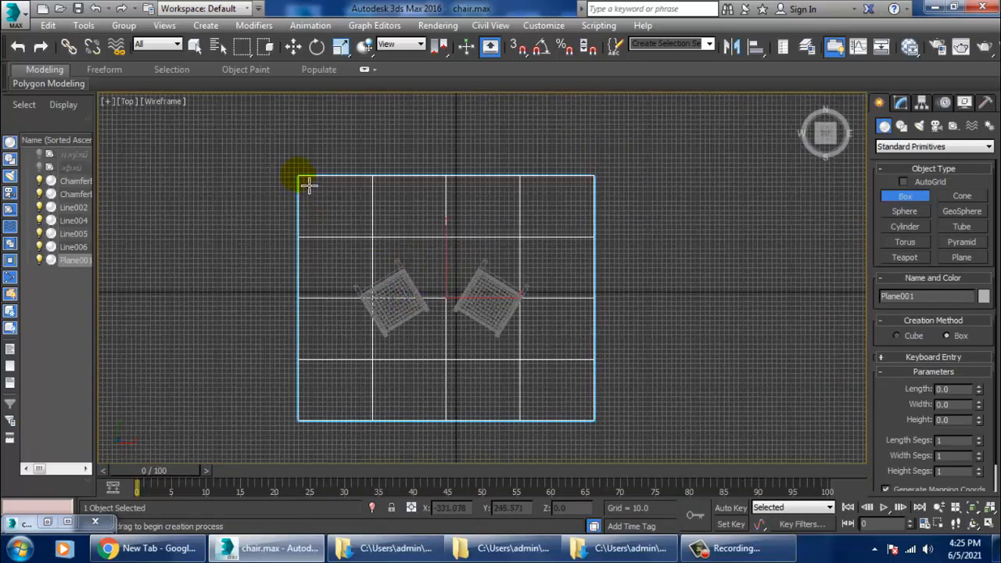
drag(298, 176, 590, 179)
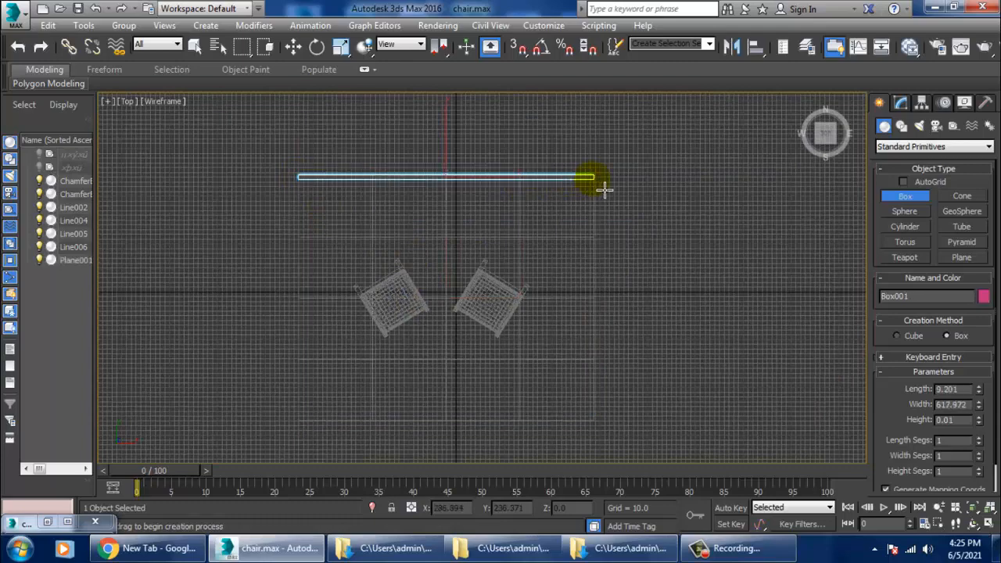
click(583, 91)
key(w)
key(alt+w)
click(696, 347)
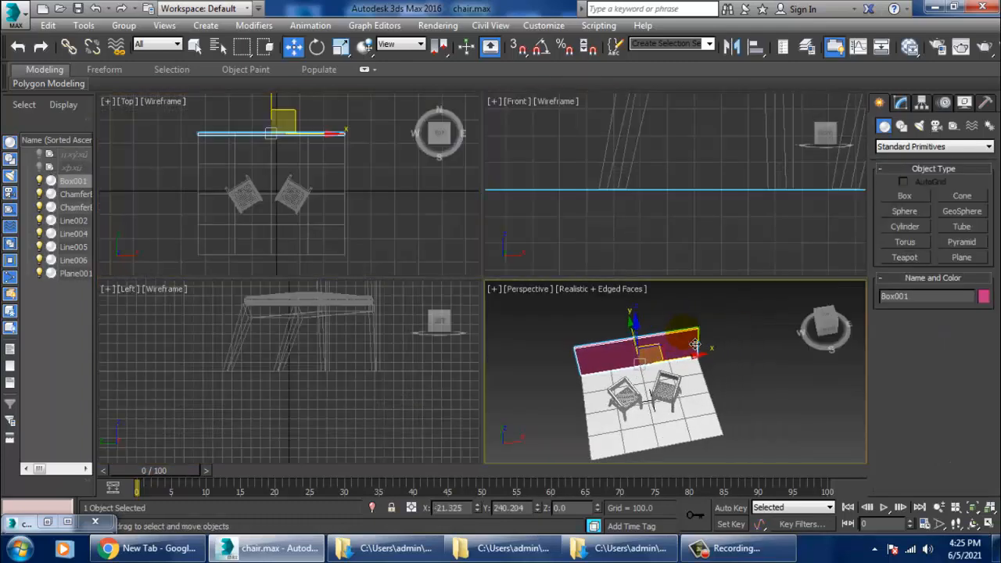
key(alt+w)
Step: Select all six parts of both chairs and move them along the Y axis closer to the back wall
alt+middle_drag(671, 347, 643, 278)
key(r)
drag(731, 338, 730, 338)
key(w)
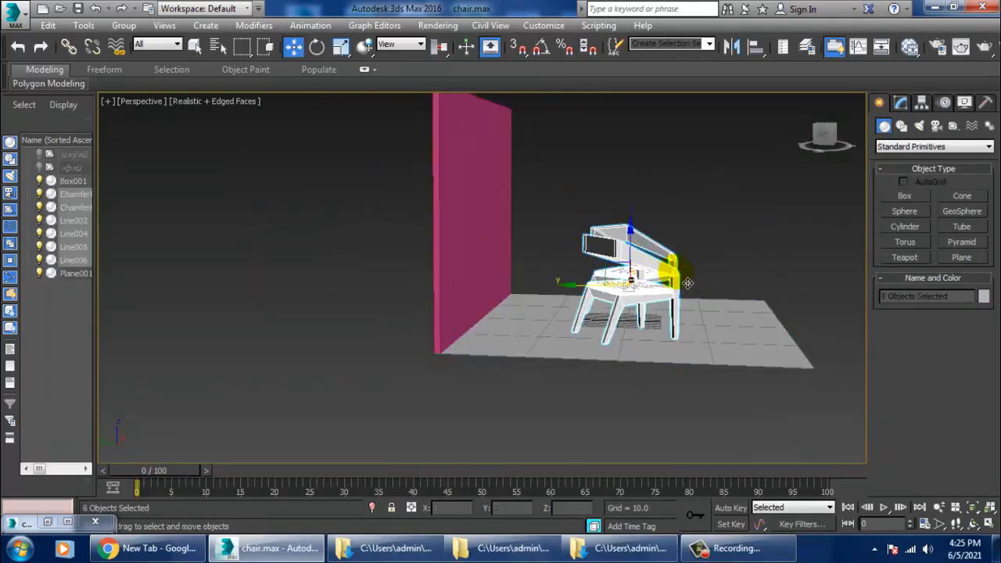
drag(606, 288, 561, 289)
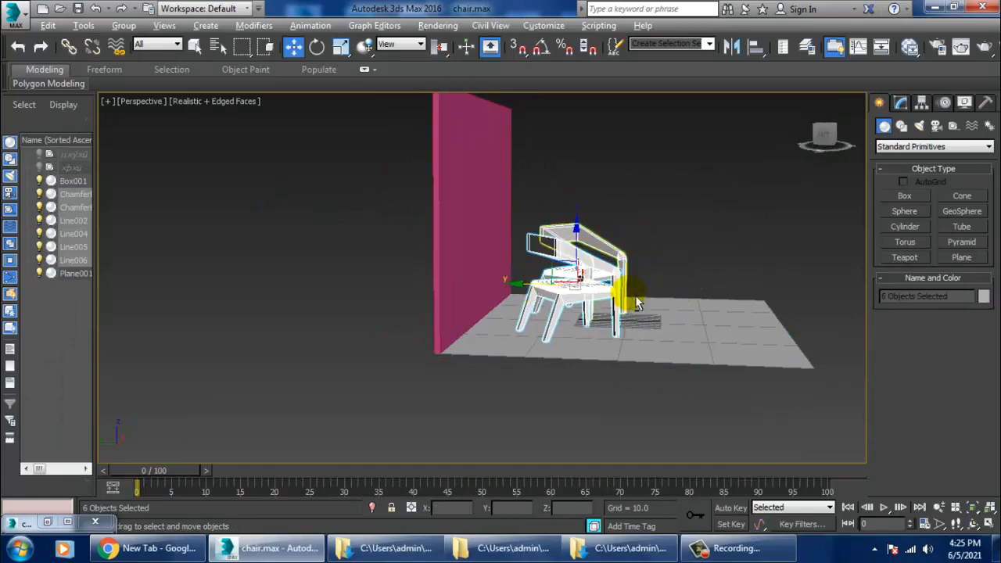
Step: Select the back wall and the floor plane together and scale them wider around the chairs
alt+middle_drag(637, 300, 582, 366)
scroll(522, 303, up, 2)
scroll(582, 366, up, 2)
alt+middle_drag(582, 366, 638, 302)
click(572, 174)
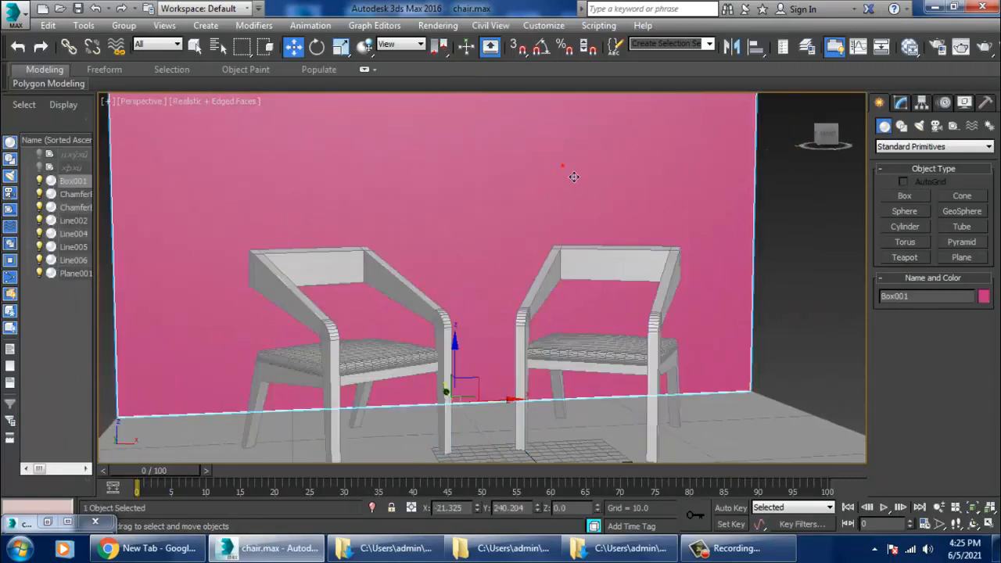
ctrl+click(740, 427)
key(r)
alt+middle_drag(452, 347, 600, 351)
scroll(599, 352, down, 2)
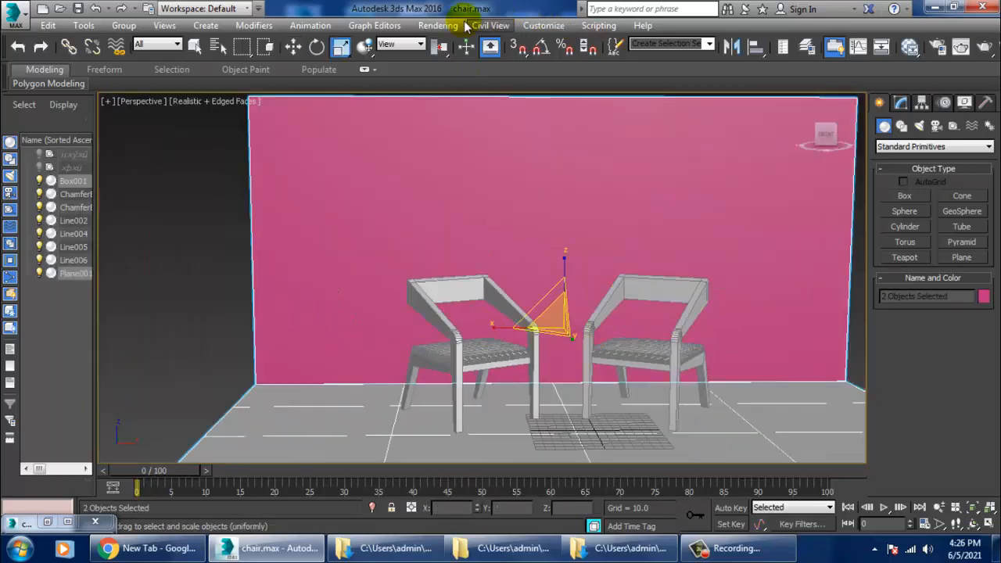
Step: Set the production renderer to V-Ray Adv 3.30.05 in the render setup
click(438, 25)
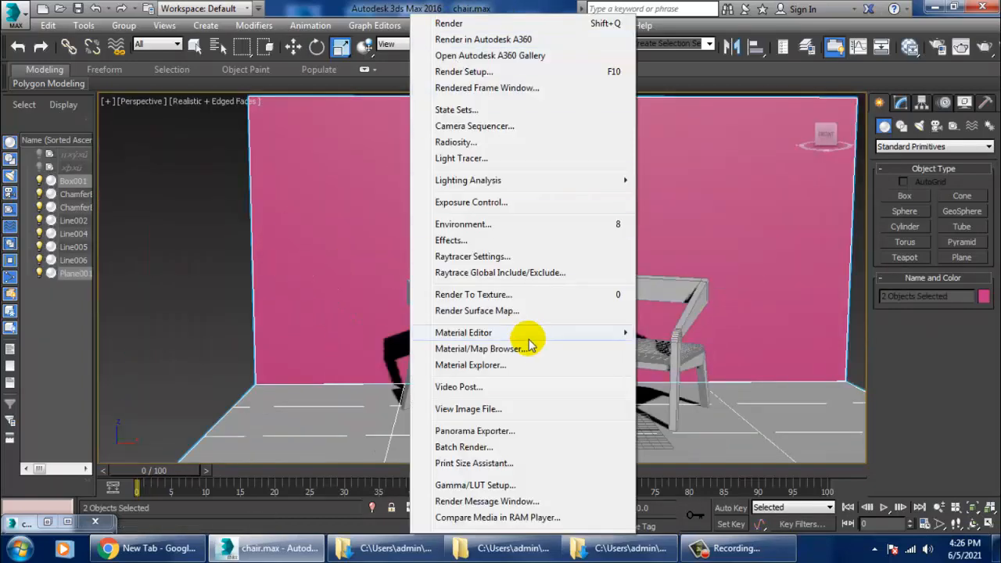
click(494, 75)
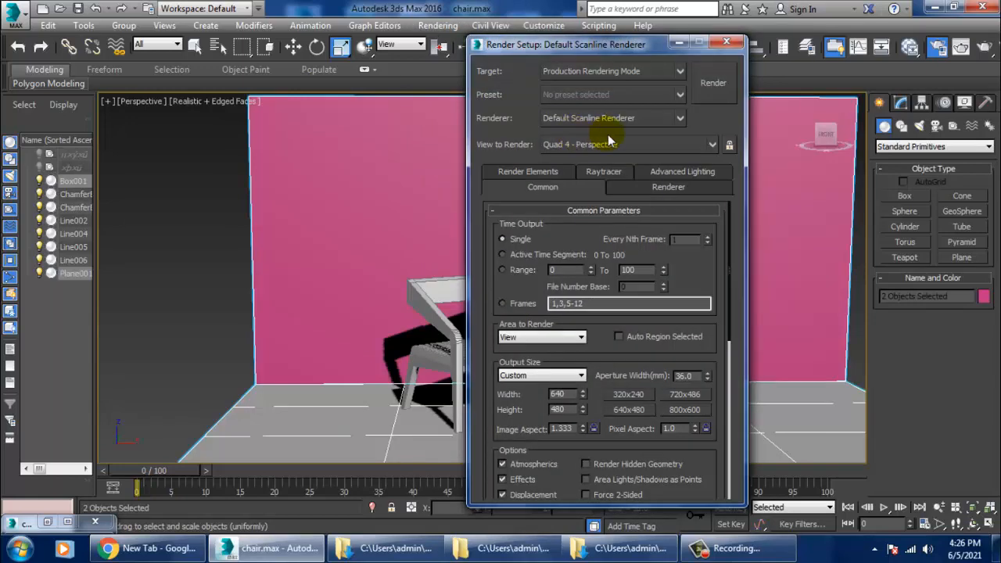
click(607, 118)
click(615, 221)
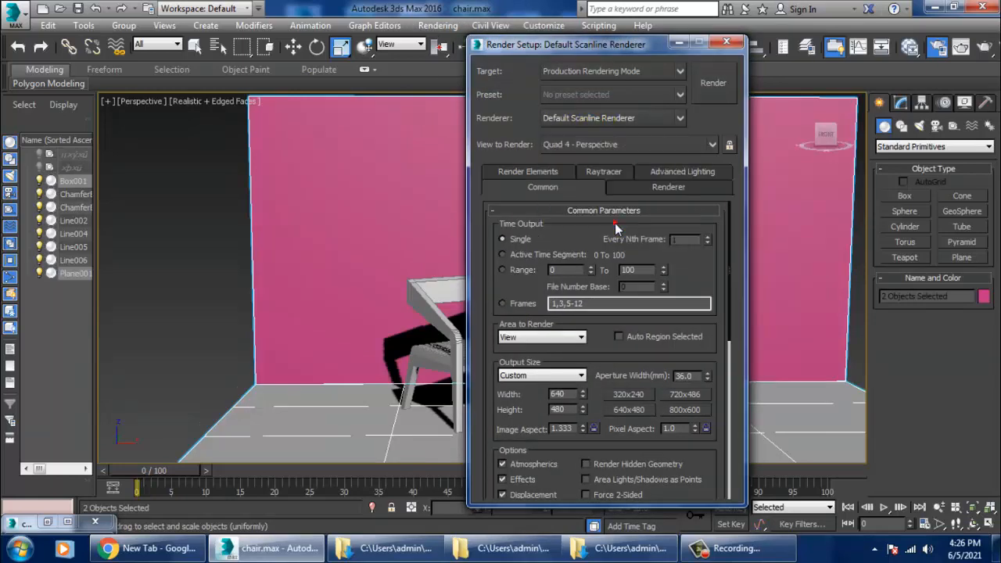
drag(612, 450, 620, 393)
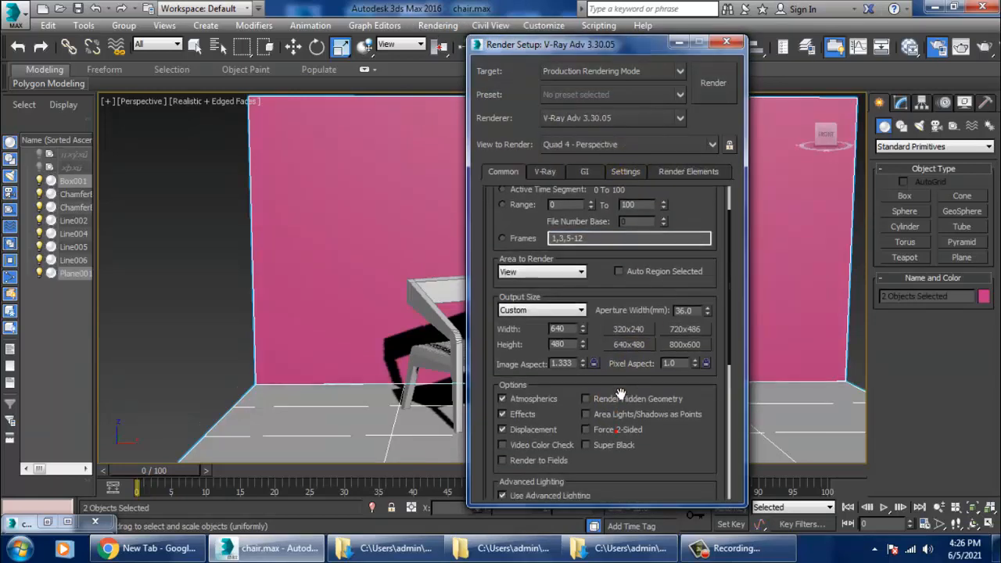
click(726, 43)
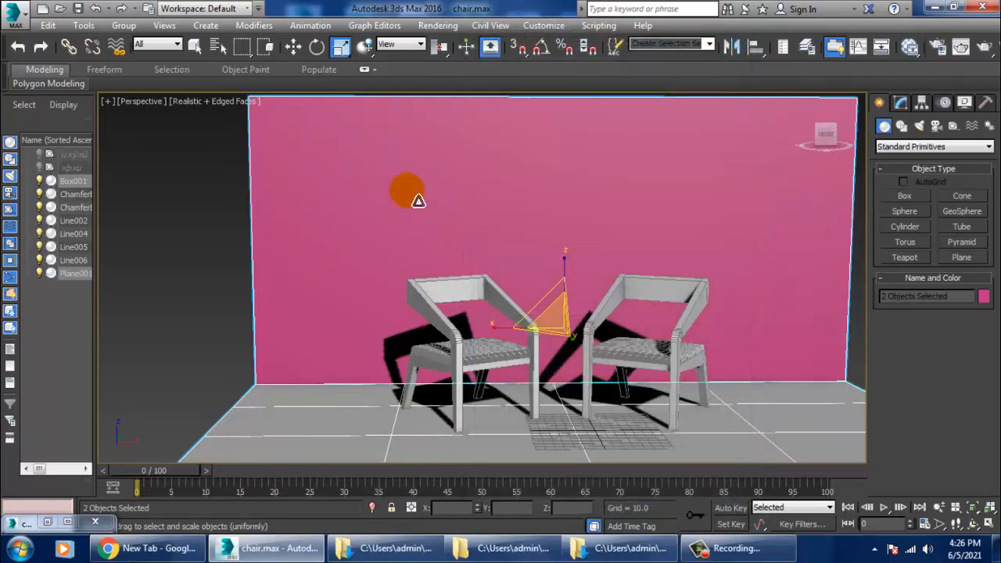
Step: Select the left chair's armrest and backrest frame and open the Slate Material Editor
click(414, 196)
key(w)
alt+middle_drag(464, 259, 394, 296)
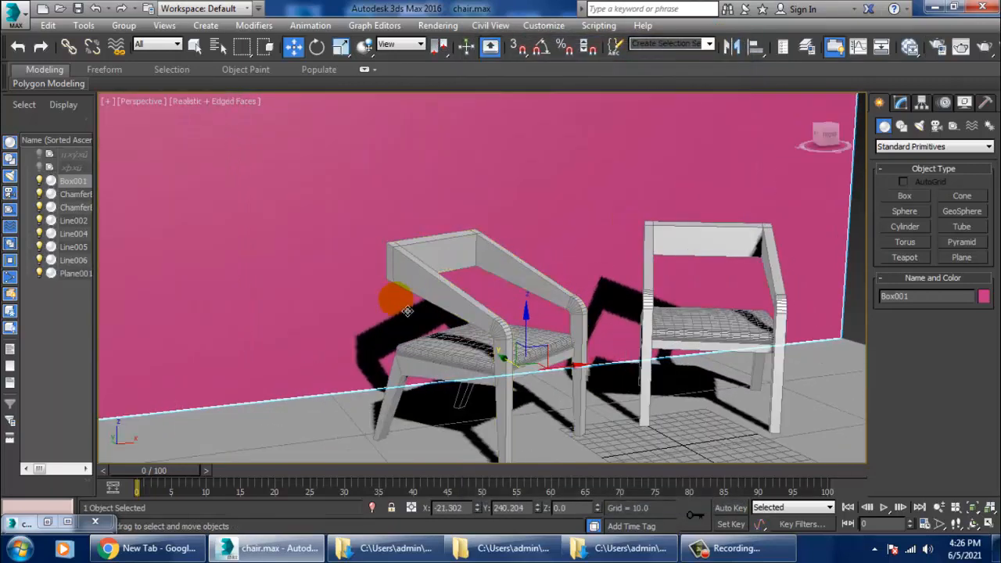
click(393, 294)
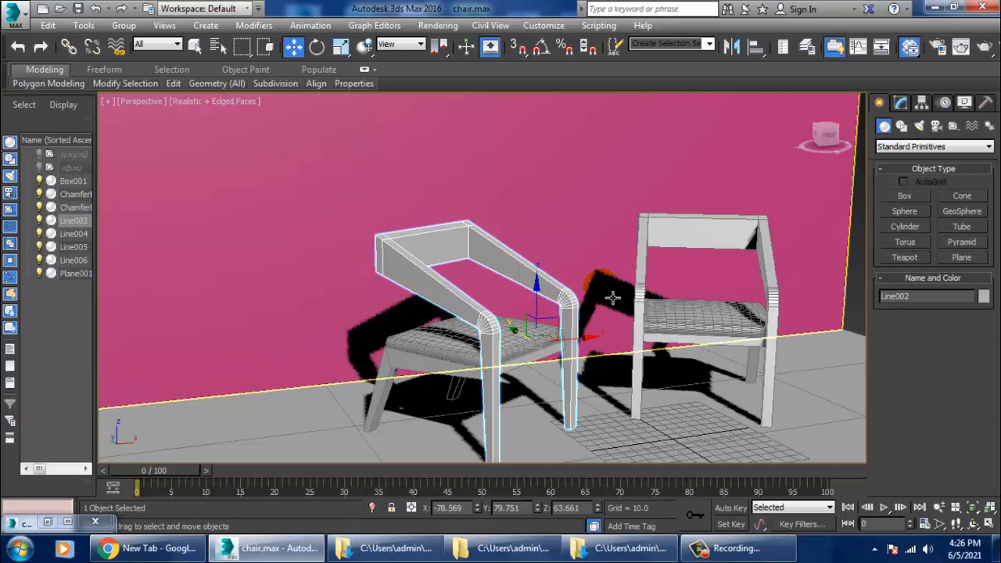
click(366, 549)
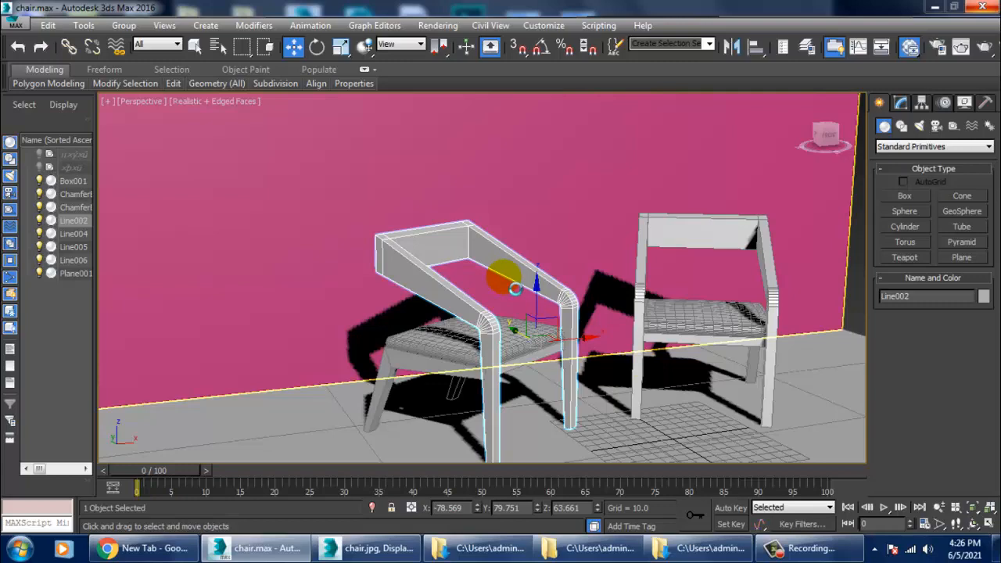
click(382, 549)
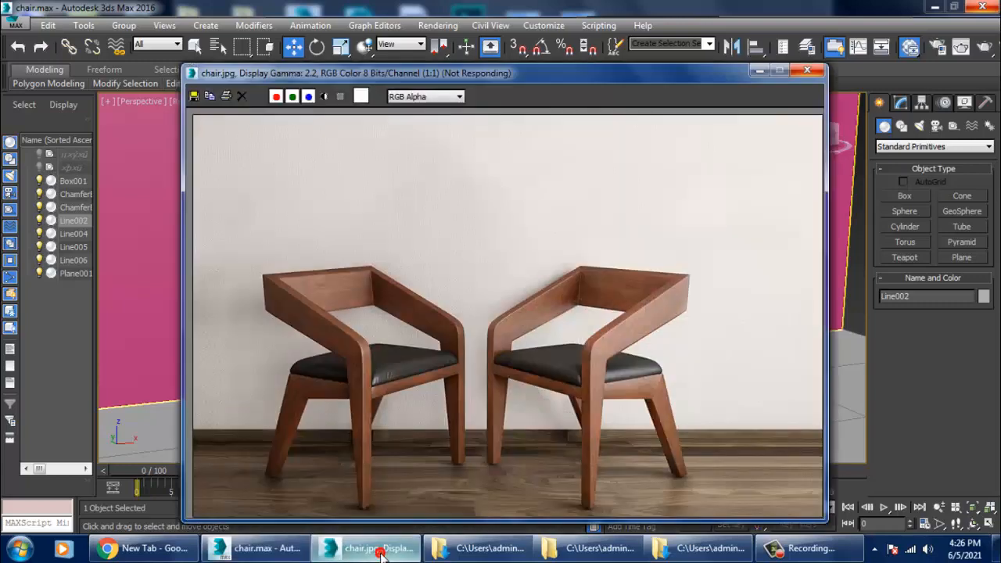
click(379, 550)
click(578, 229)
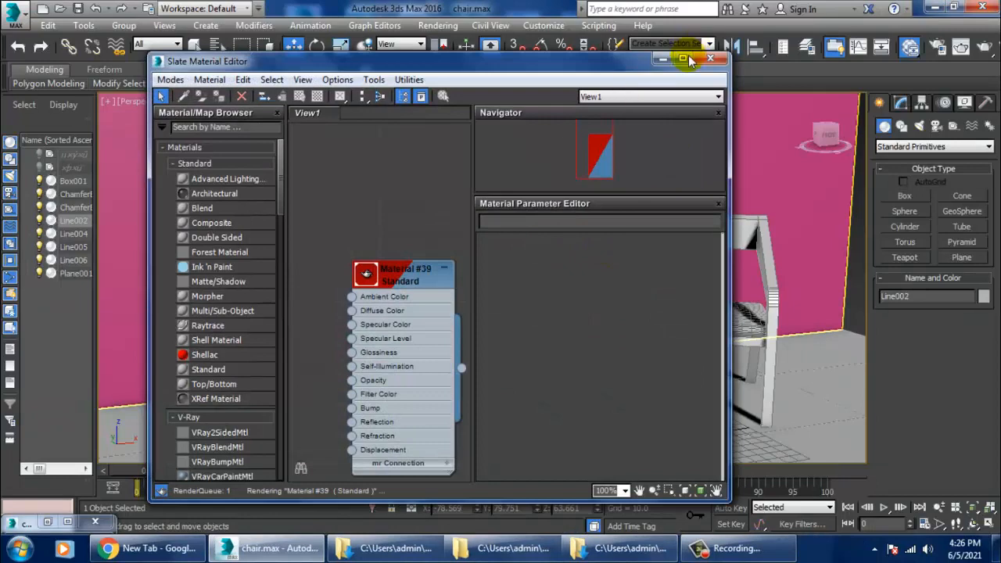
Step: Add a VRayMtl to the maximized Slate Material Editor, name it wood, and space its node away from the existing standard material
click(683, 60)
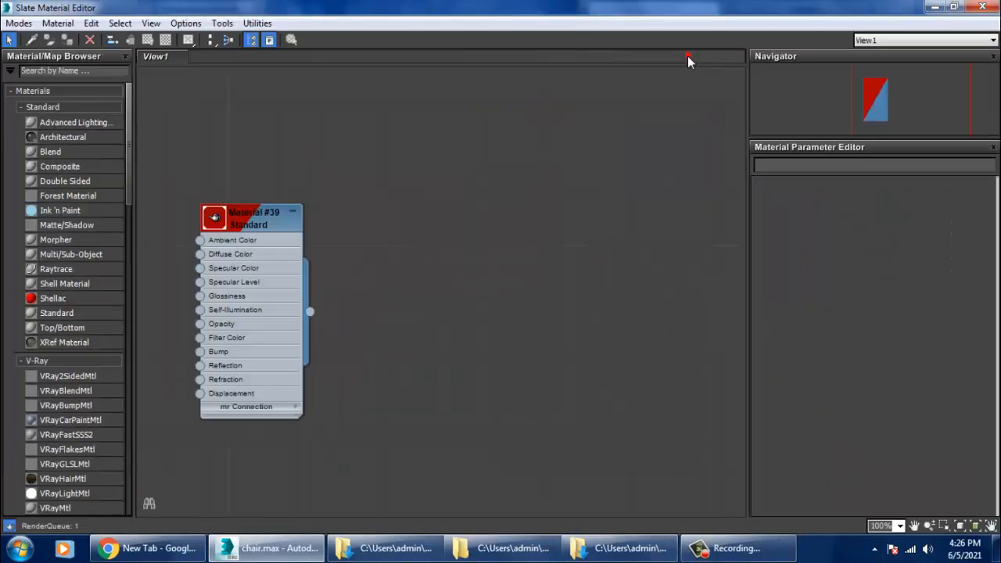
drag(132, 190, 138, 248)
drag(466, 268, 483, 248)
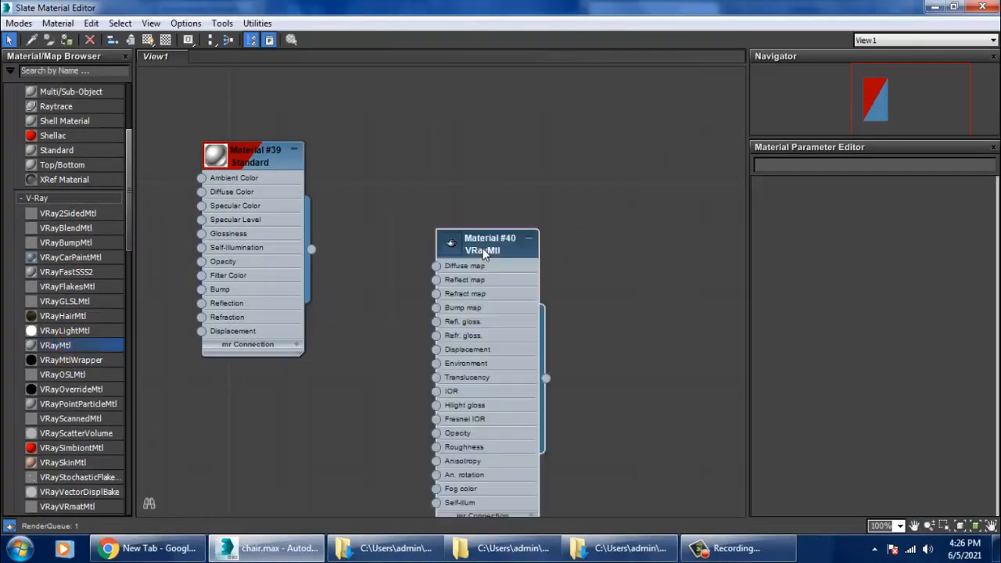
double_click(483, 248)
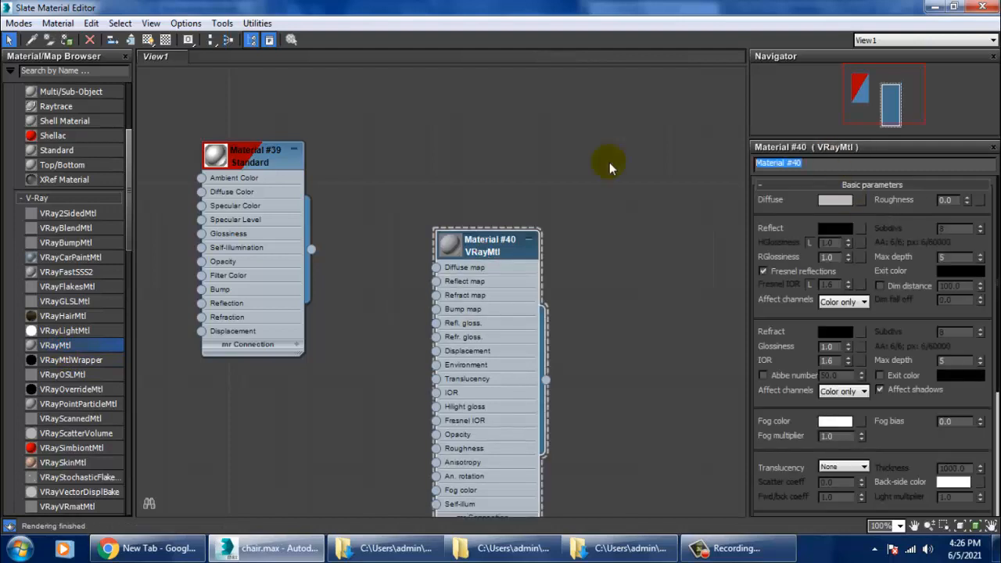
text(wood)
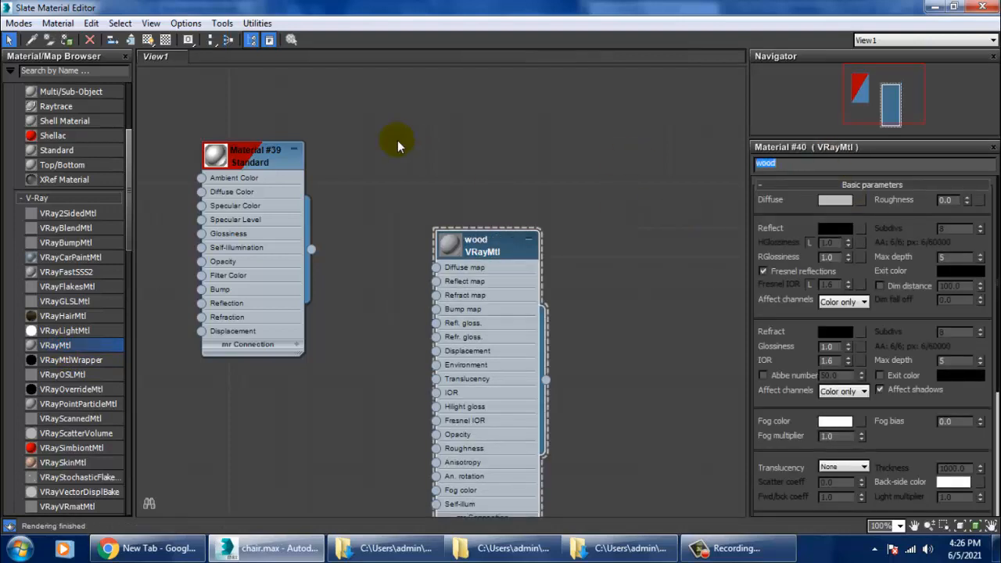
drag(258, 156, 213, 54)
drag(493, 251, 552, 237)
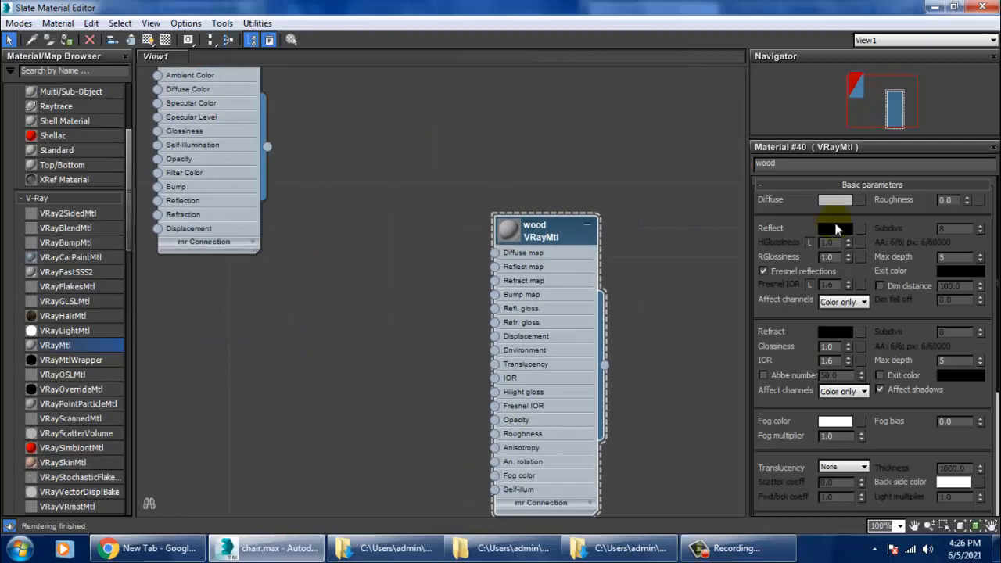
Step: Load the wood-grain-texture image from the desktop's texturee folder as a Bitmap in the wood material's diffuse slot
click(861, 198)
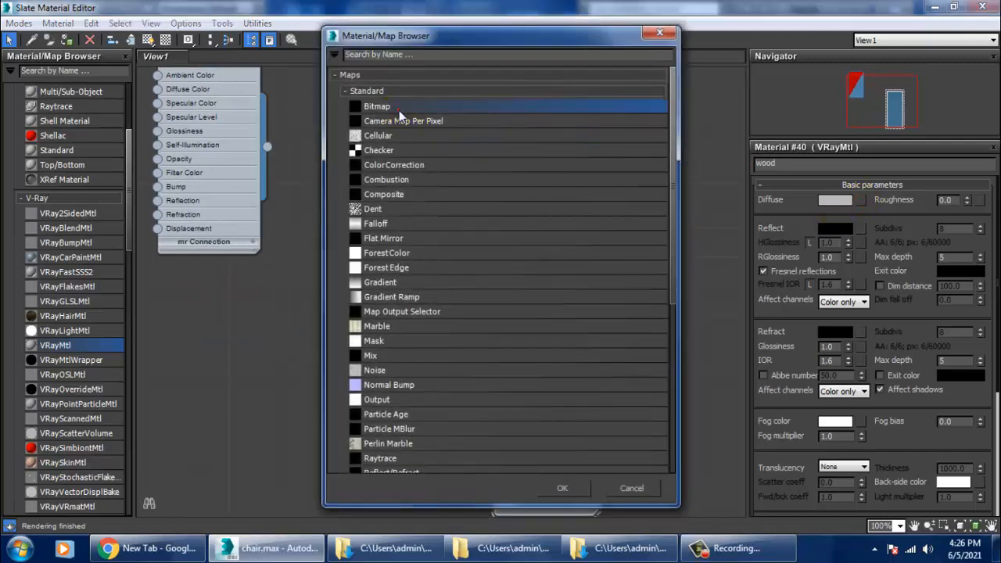
double_click(398, 110)
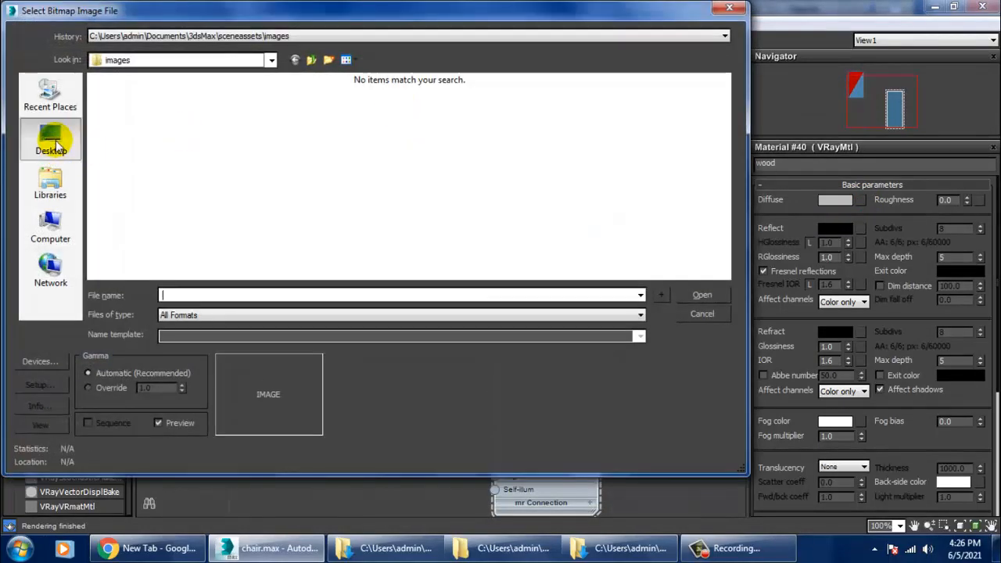
click(50, 141)
double_click(353, 180)
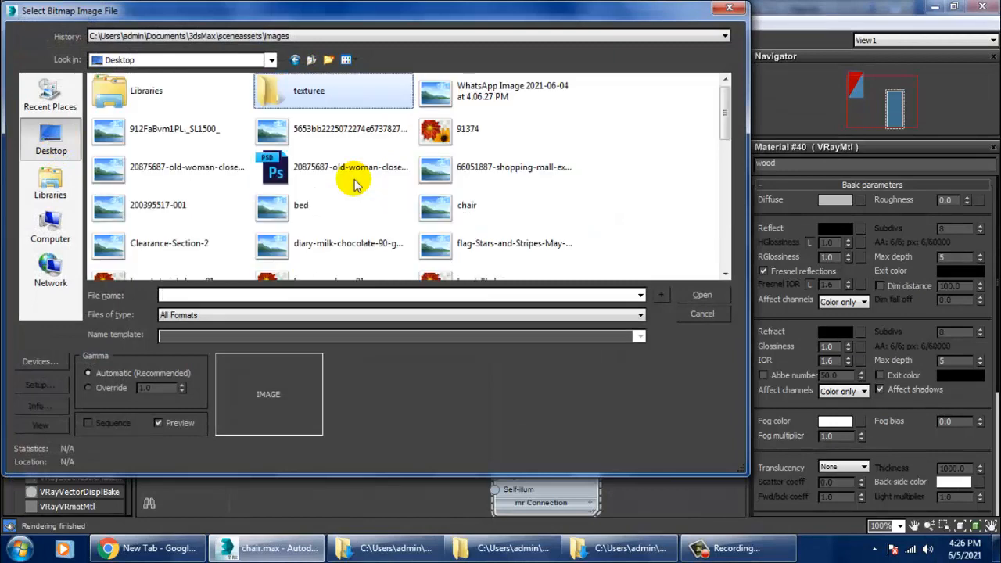
double_click(319, 113)
click(127, 122)
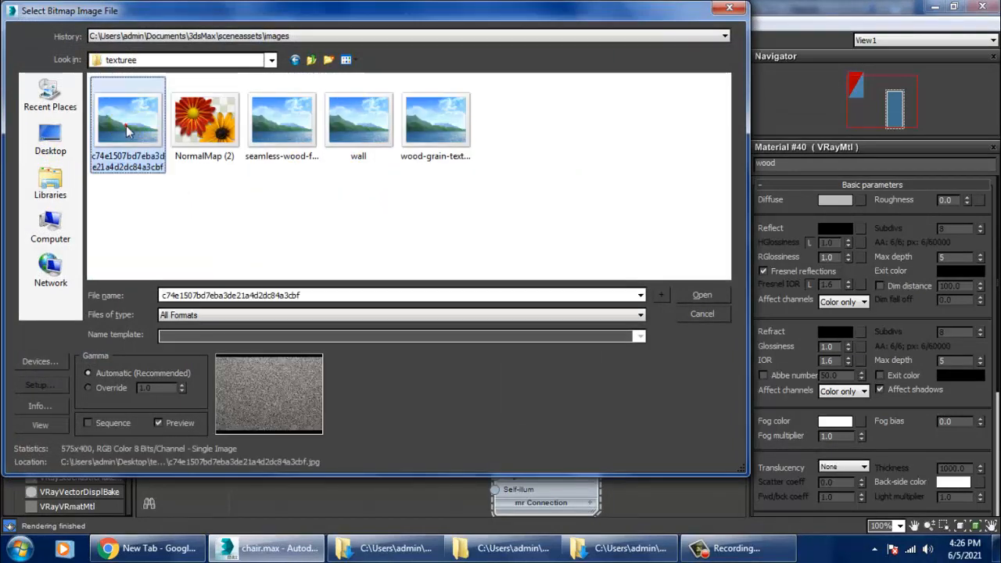
click(302, 130)
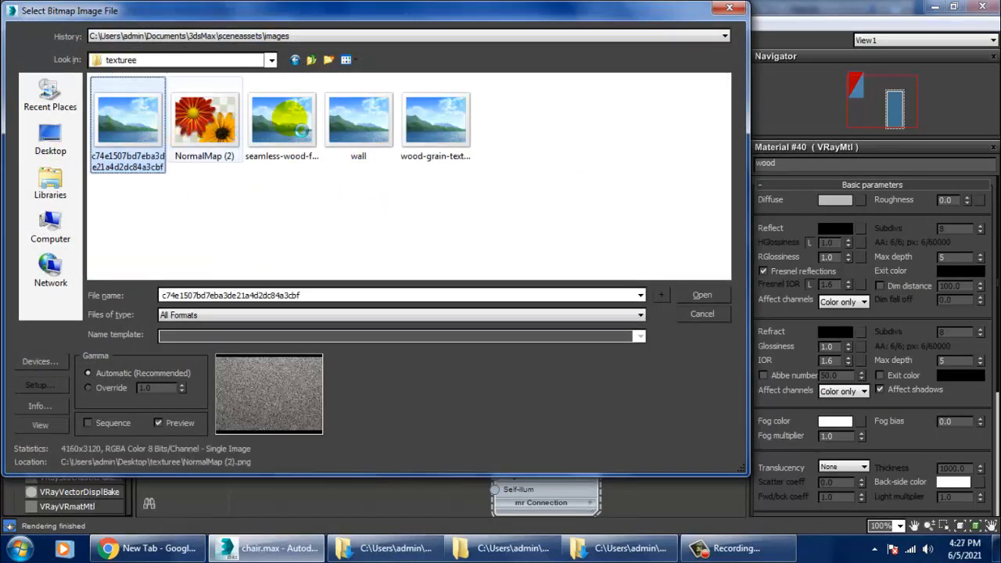
click(363, 136)
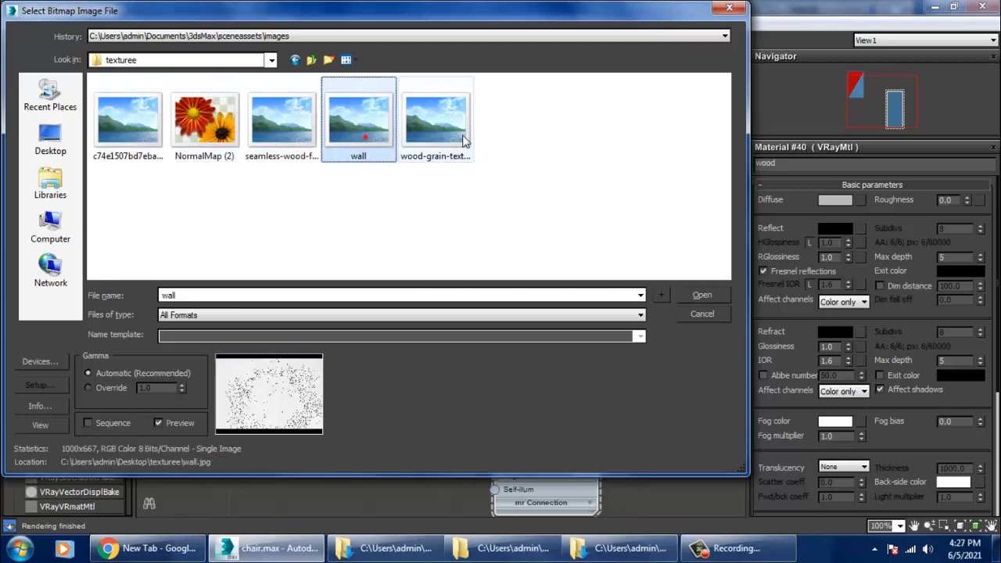
click(465, 140)
click(279, 118)
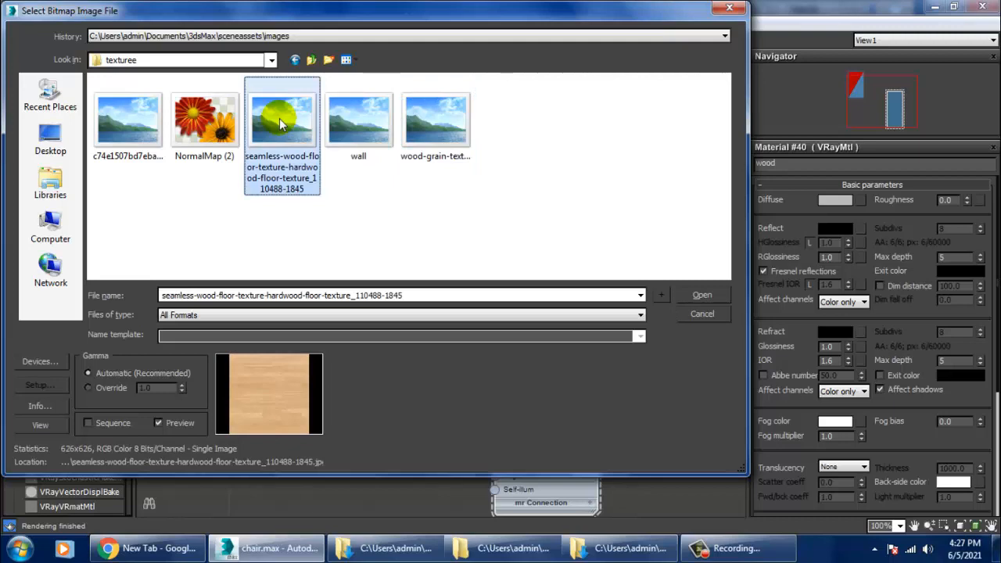
click(434, 141)
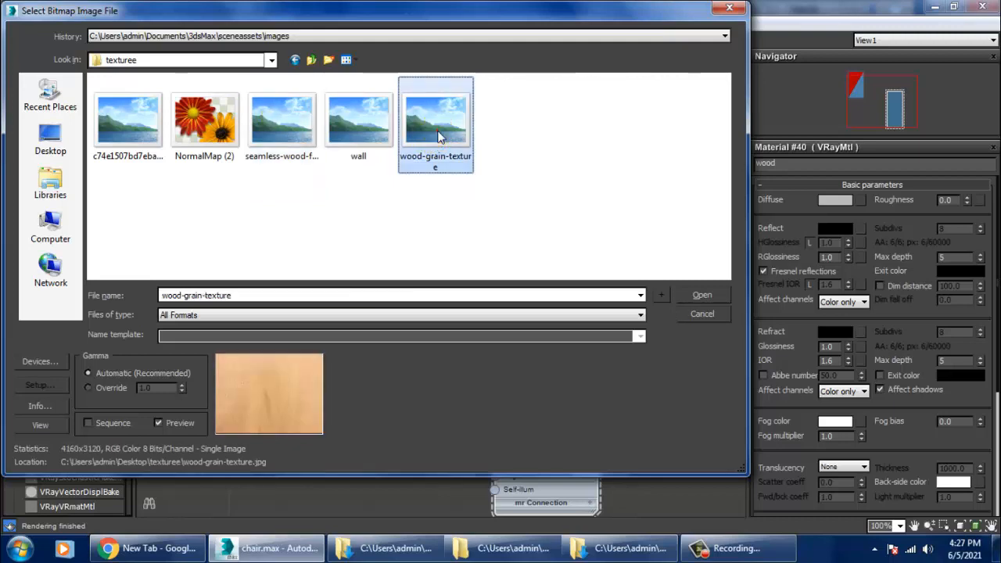
double_click(438, 134)
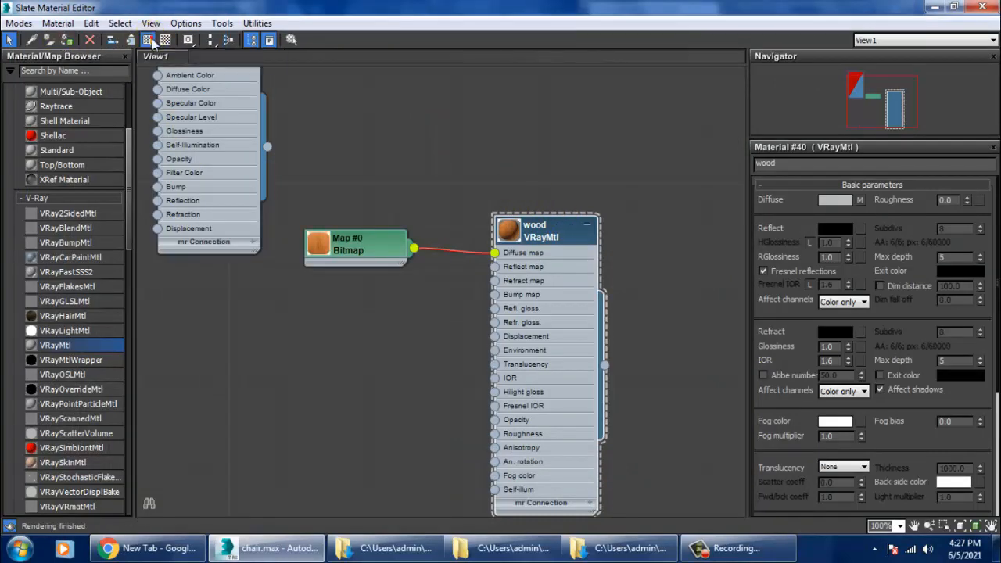
Step: Assign the wood material to the selected chair frame and show its texture shaded in the viewport
double_click(441, 11)
drag(602, 237, 481, 30)
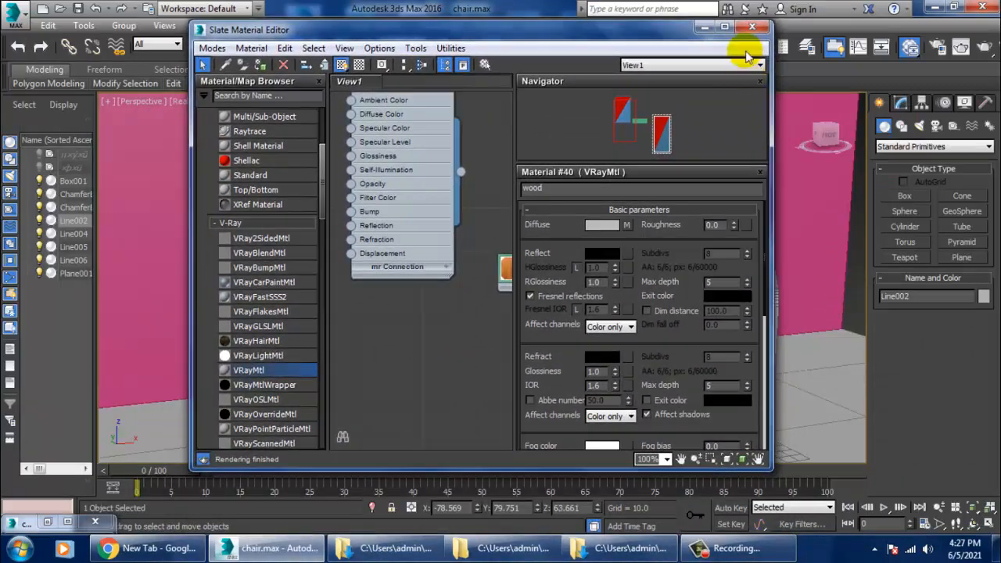
click(726, 29)
Step: Add a Normal Bump map beside the wood material and connect it to the material's Bump map input
middle_drag(560, 280, 600, 173)
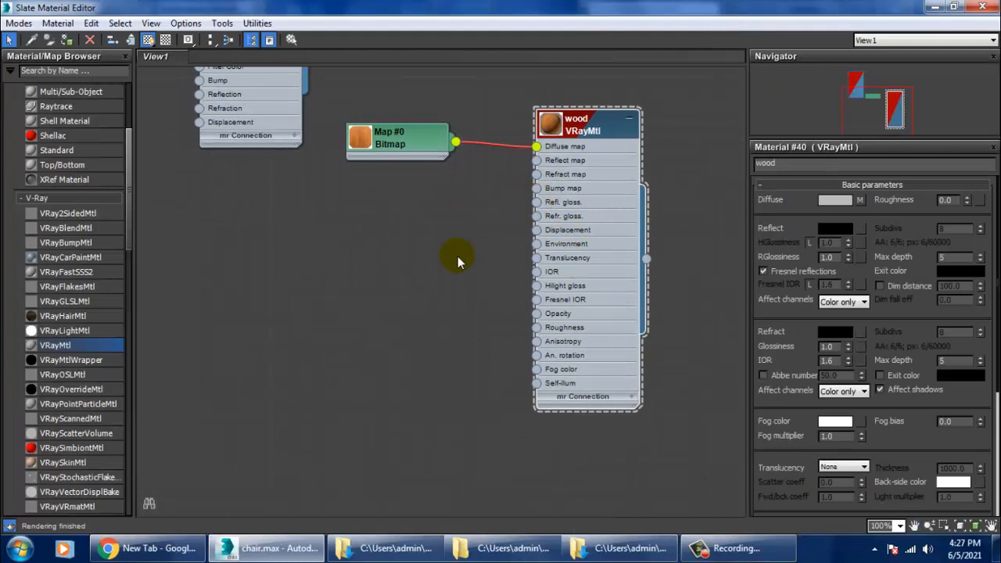
drag(128, 199, 148, 343)
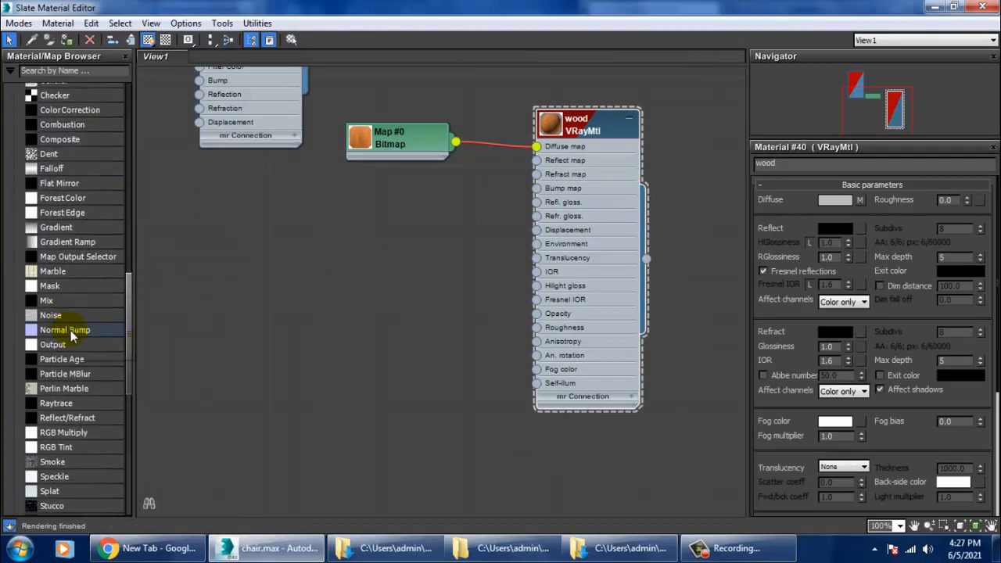
drag(70, 330, 409, 289)
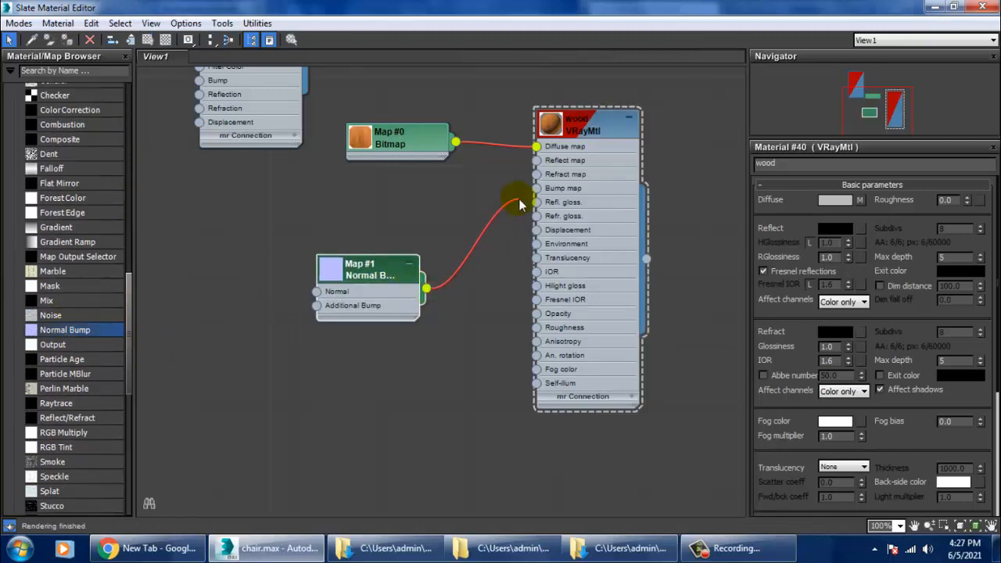
drag(536, 196, 537, 197)
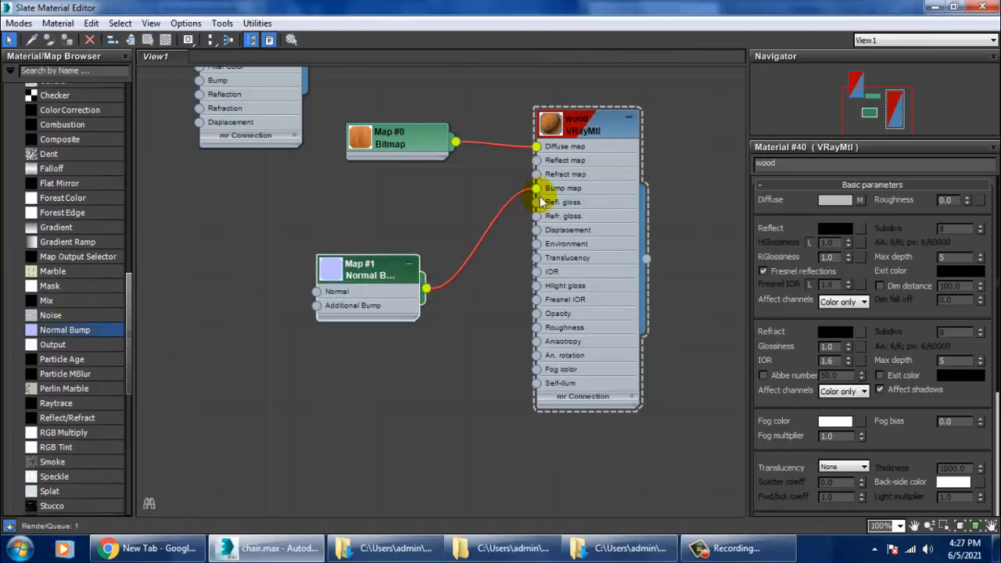
Step: Load NormalMap (2).png as a Bitmap in the Normal Bump's Normal slot and copy that map to Additional Bump
click(366, 282)
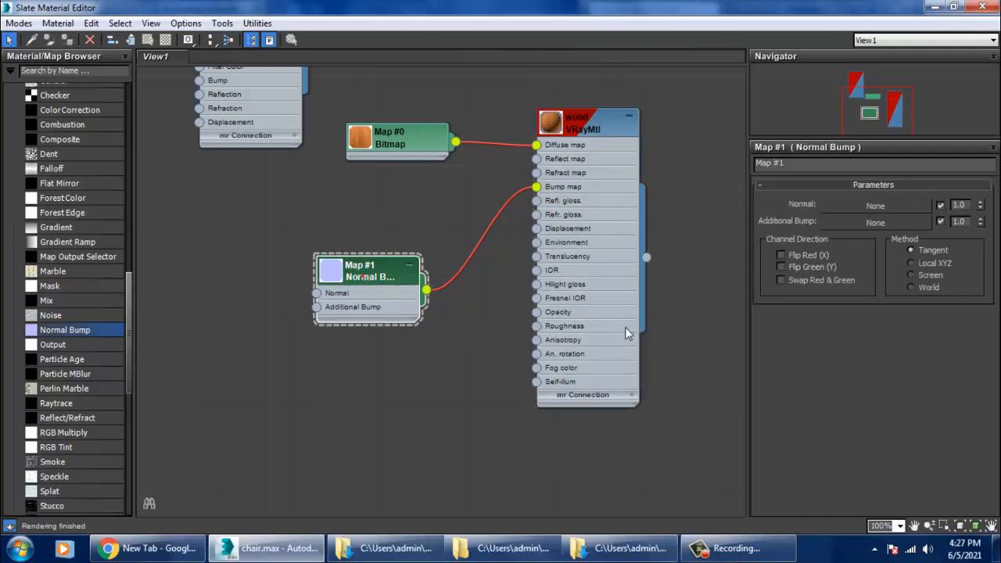
click(869, 206)
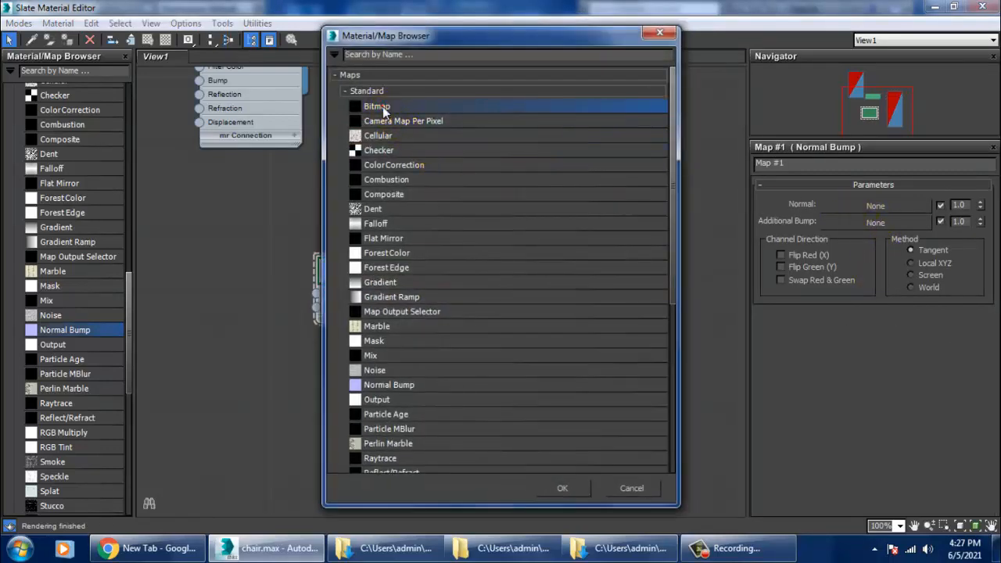
double_click(384, 107)
click(270, 121)
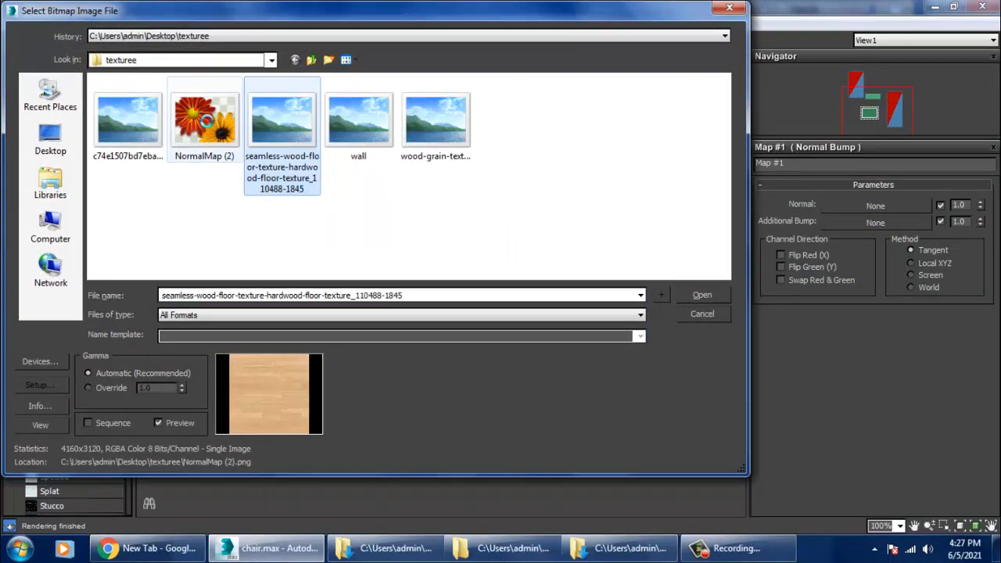
click(225, 136)
double_click(214, 129)
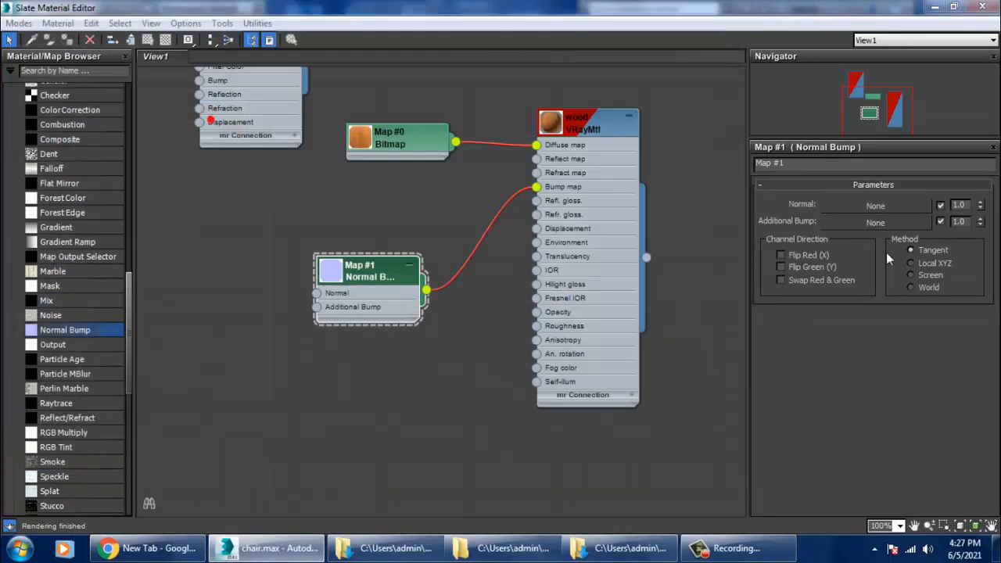
drag(886, 233, 881, 227)
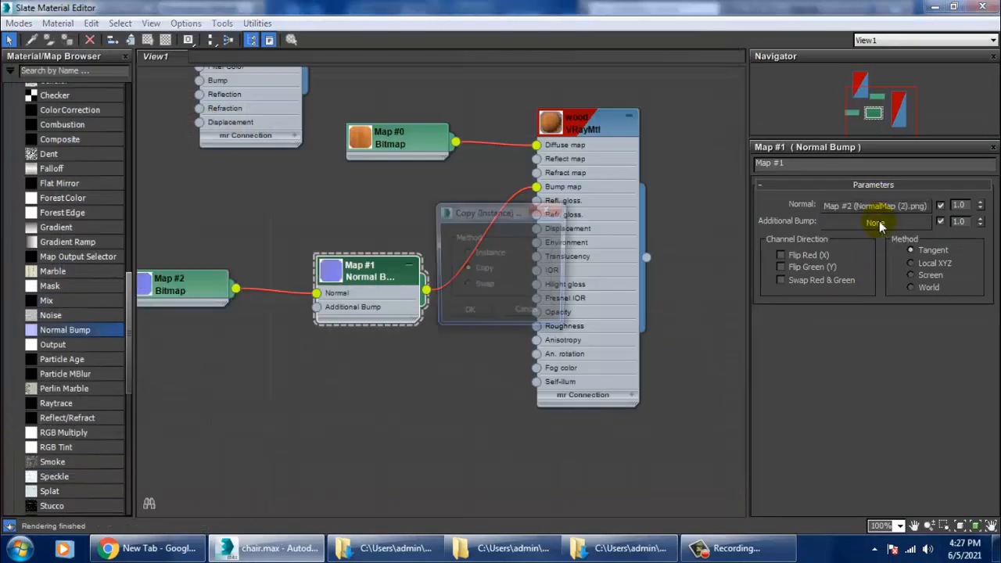
click(471, 313)
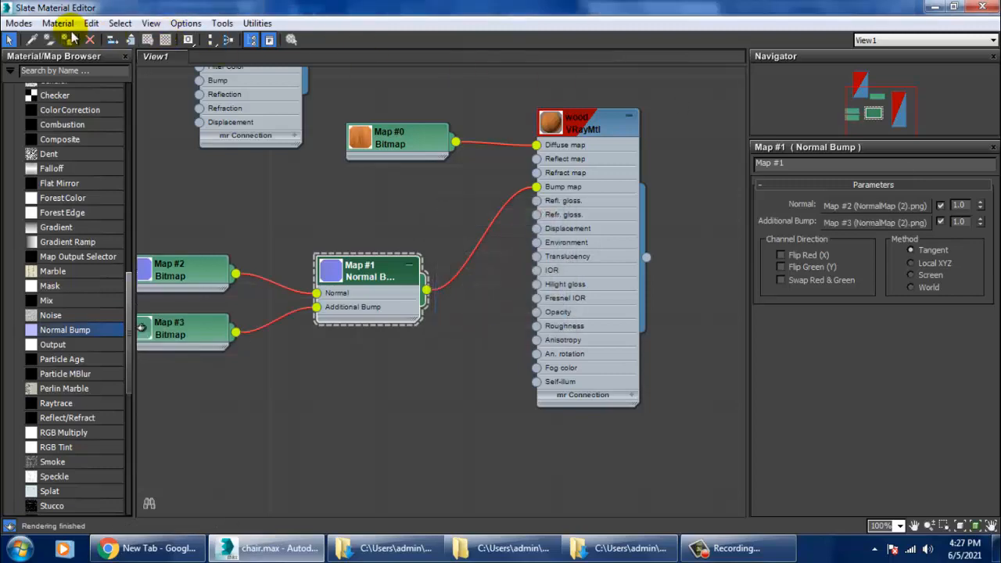
Step: Apply a UVW Map modifier with Box mapping to the left chair's armrest and backrest frame
click(933, 8)
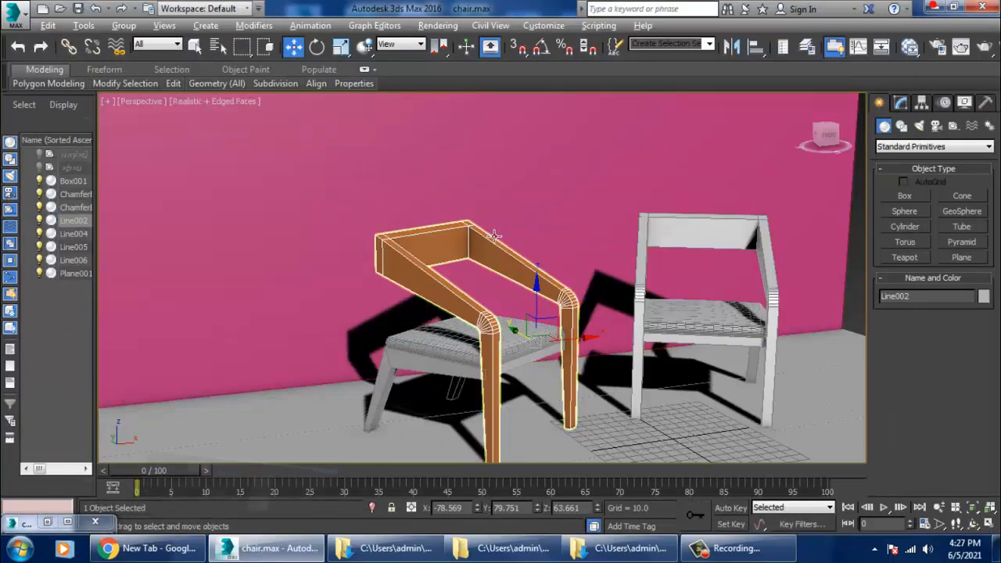
scroll(534, 254, up, 3)
click(902, 103)
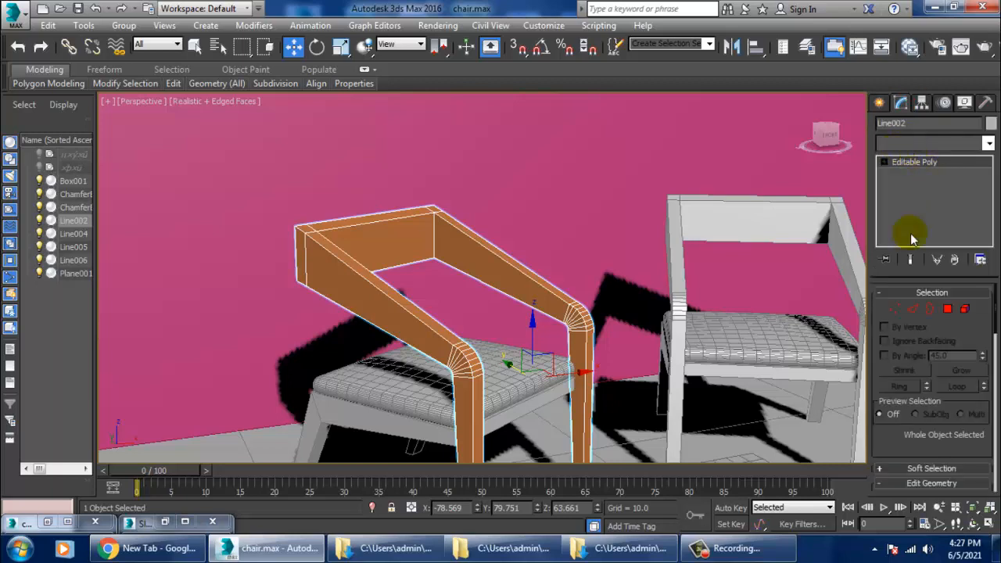
click(938, 143)
key(u)
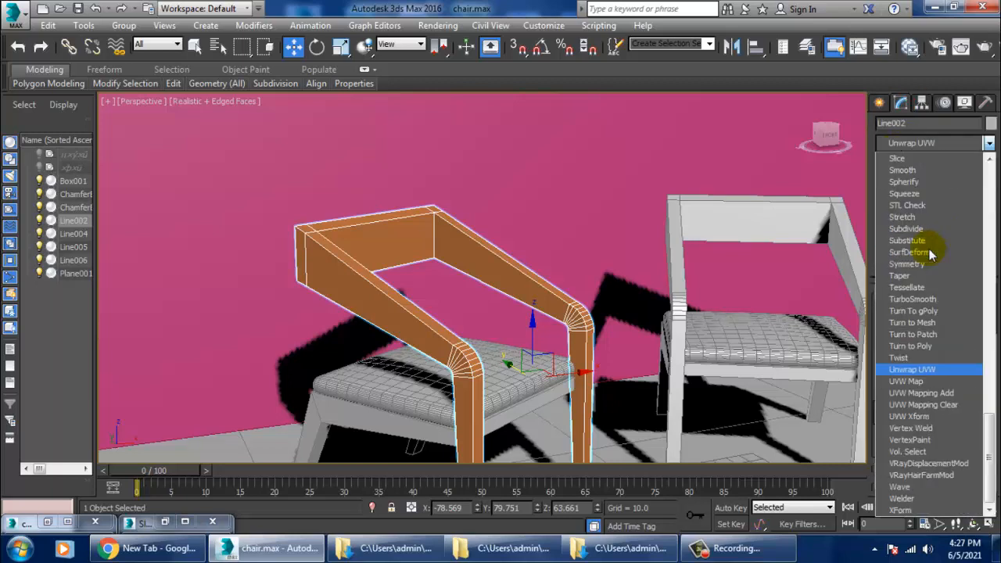
click(917, 381)
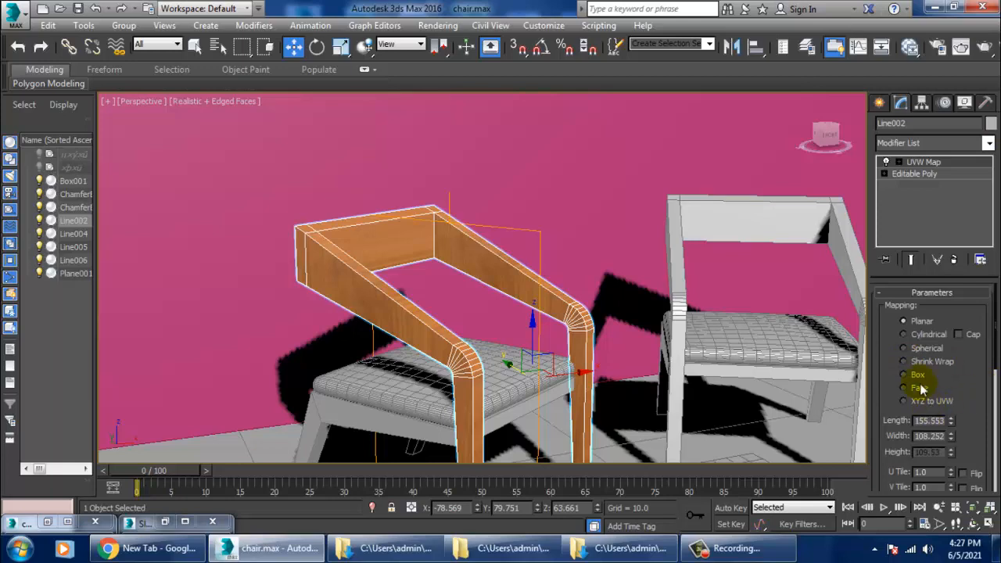
click(916, 379)
Step: Examine the wood grain on the left chair's backrest, armrests and legs from several angles, along with the UVW Map alignment options
alt+middle_drag(672, 364, 782, 348)
scroll(599, 358, up, 2)
scroll(685, 344, up, 3)
scroll(905, 380, down, 5)
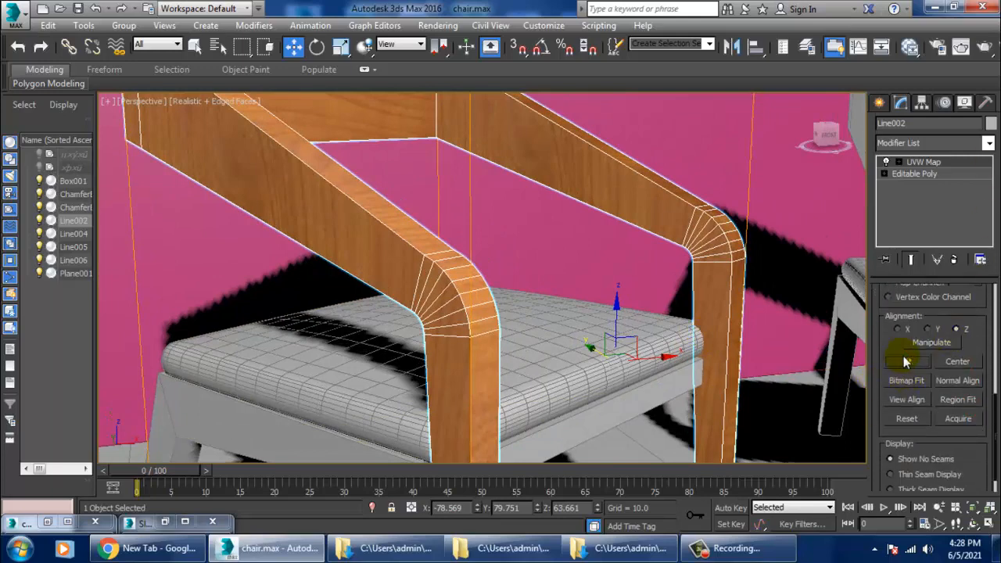
alt+middle_drag(633, 275, 569, 276)
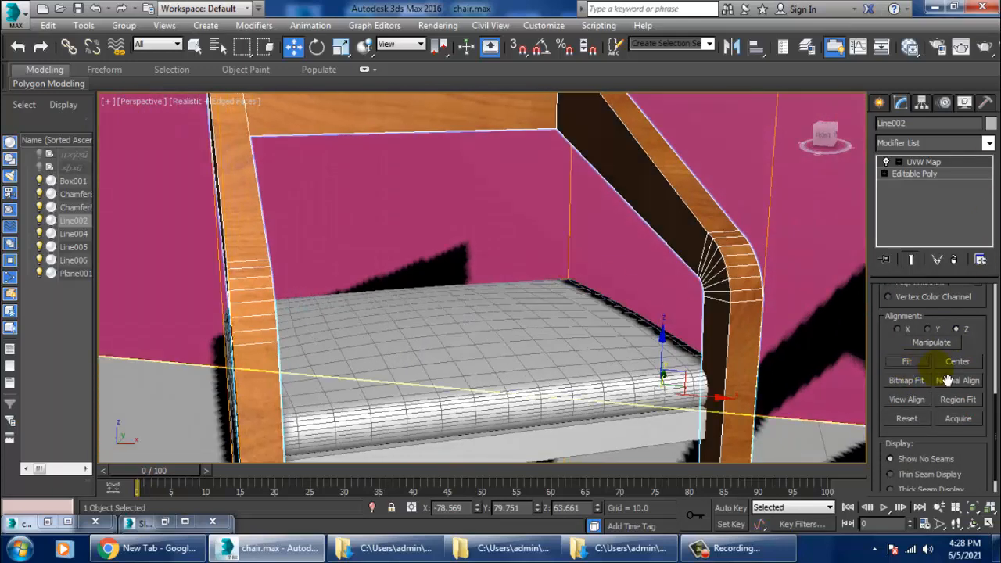
alt+middle_drag(505, 309, 557, 307)
scroll(552, 302, down, 3)
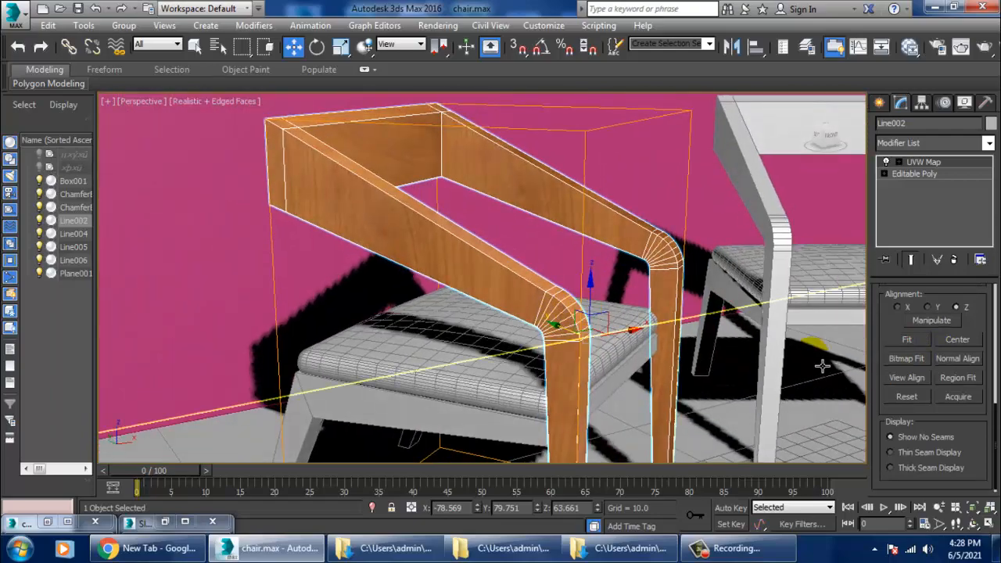
click(962, 437)
drag(968, 431, 954, 219)
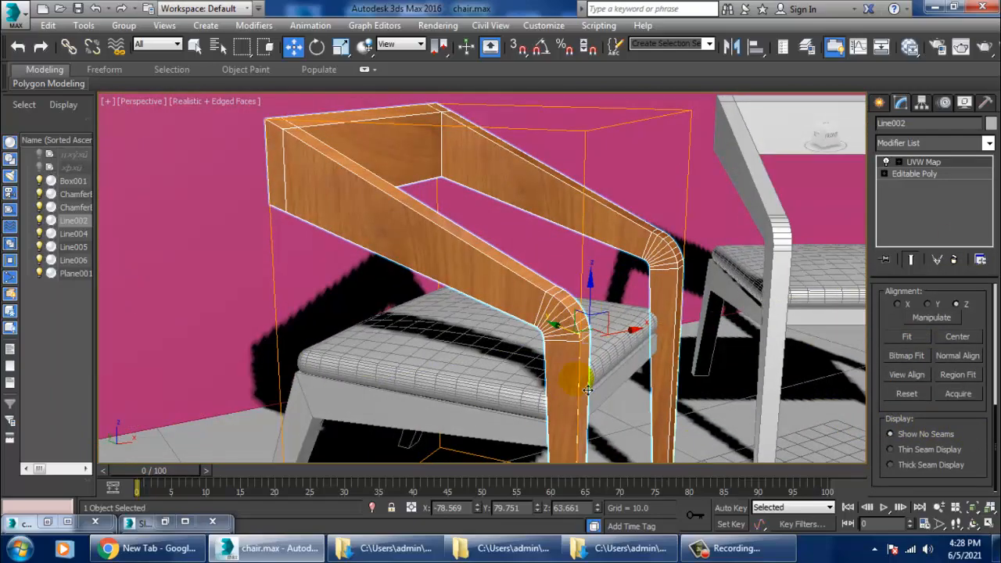
alt+middle_drag(587, 389, 623, 334)
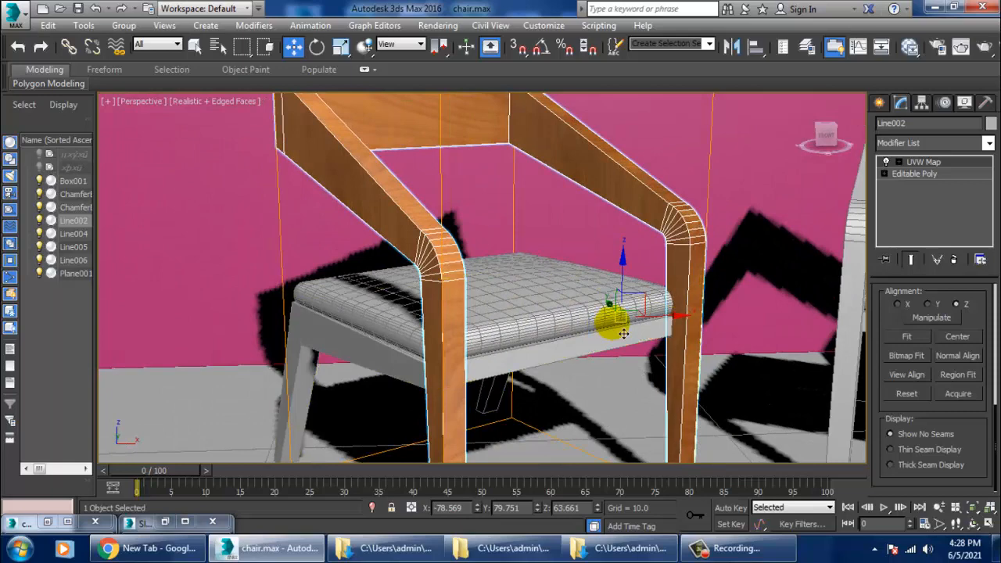
Step: Set the wood material's reflection color to a light grey in the Slate Material Editor
key(m)
click(587, 129)
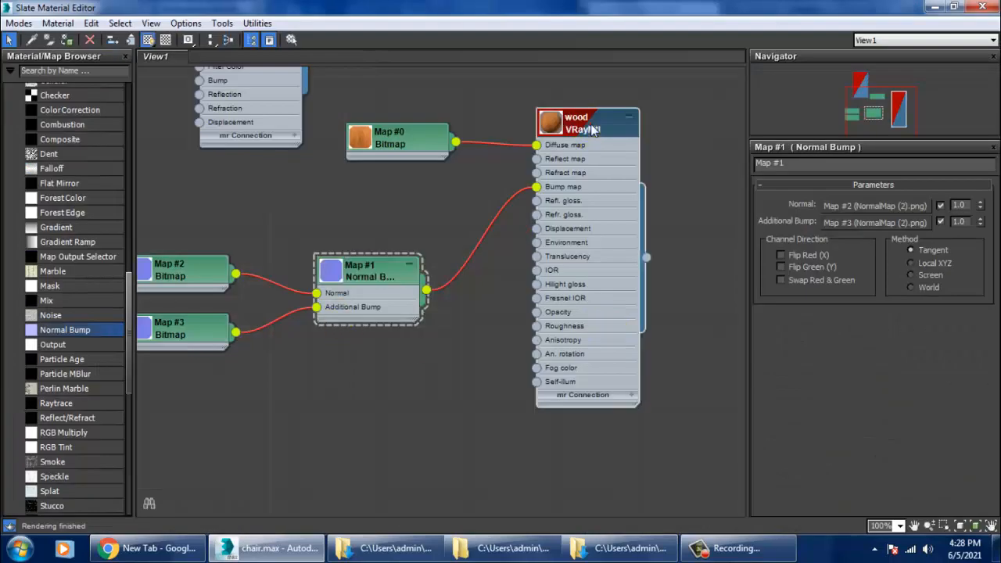
click(838, 227)
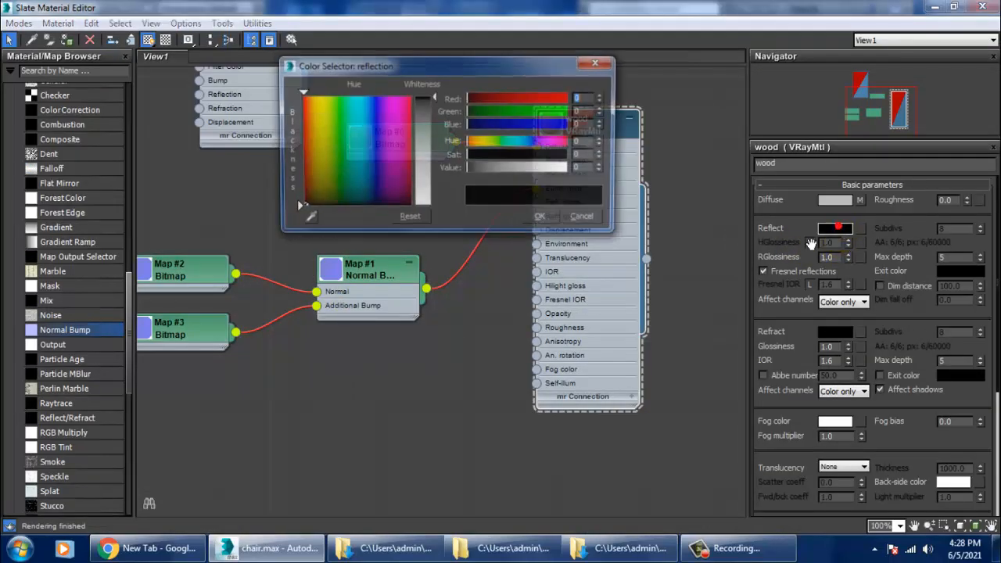
drag(434, 98, 456, 157)
click(541, 220)
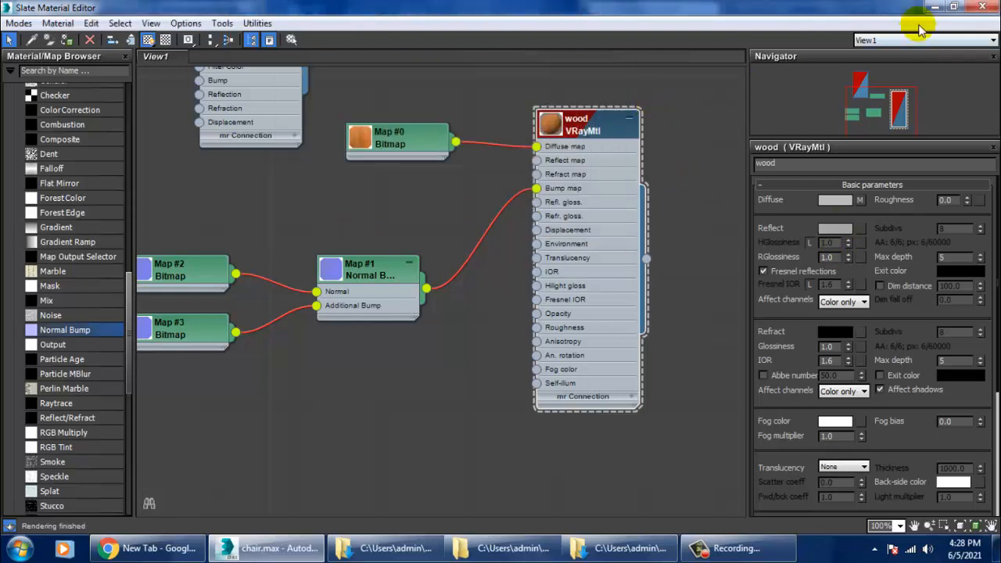
middle_drag(703, 157, 759, 192)
middle_drag(507, 166, 510, 188)
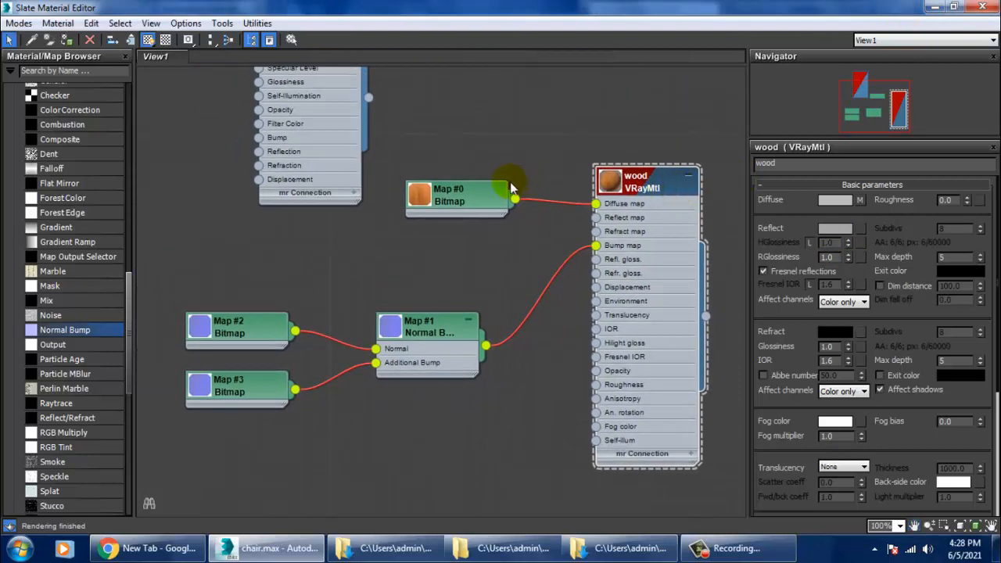
click(474, 202)
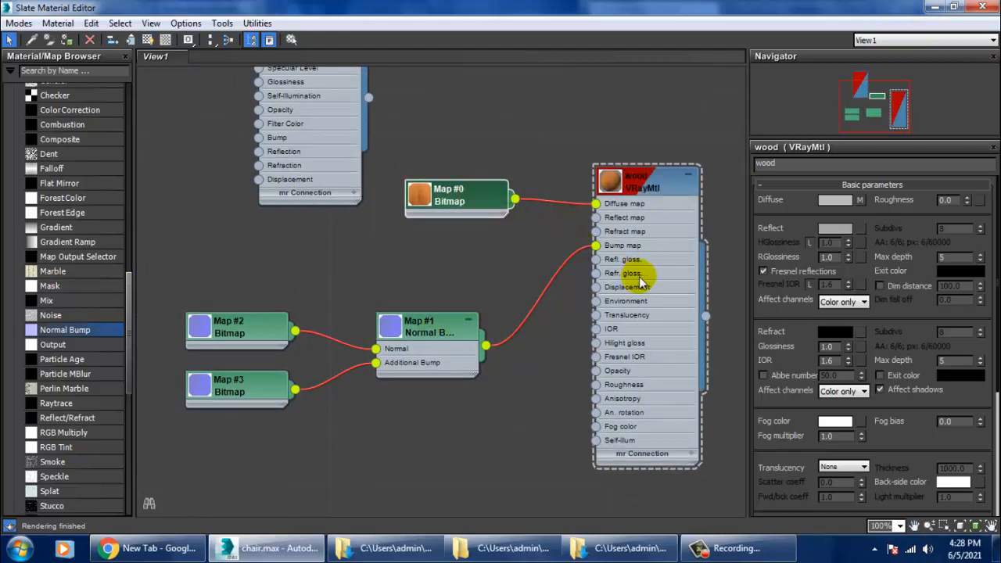
click(443, 332)
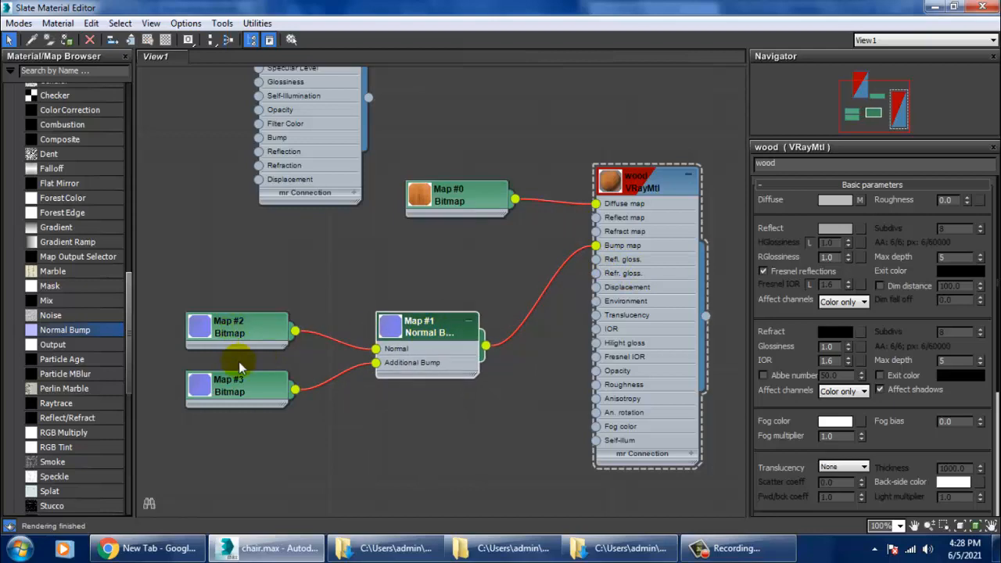
Step: Assign the wood material to the left chair's seat rails and rear legs
click(934, 7)
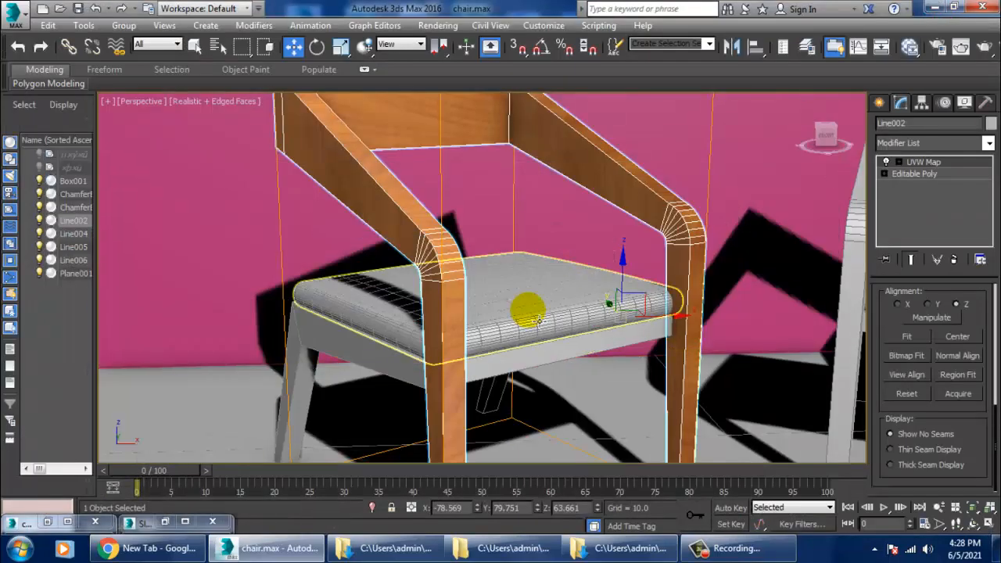
click(518, 266)
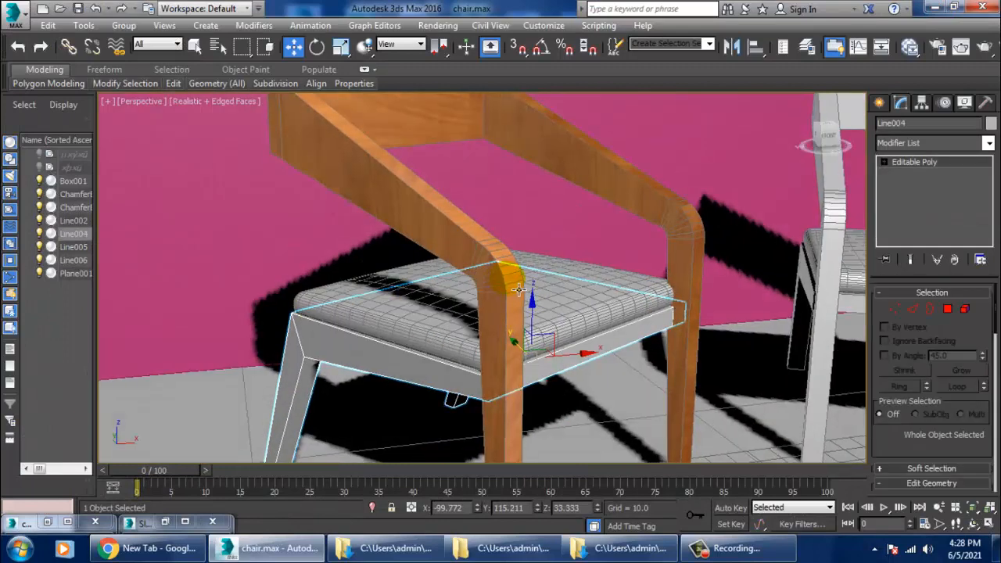
key(m)
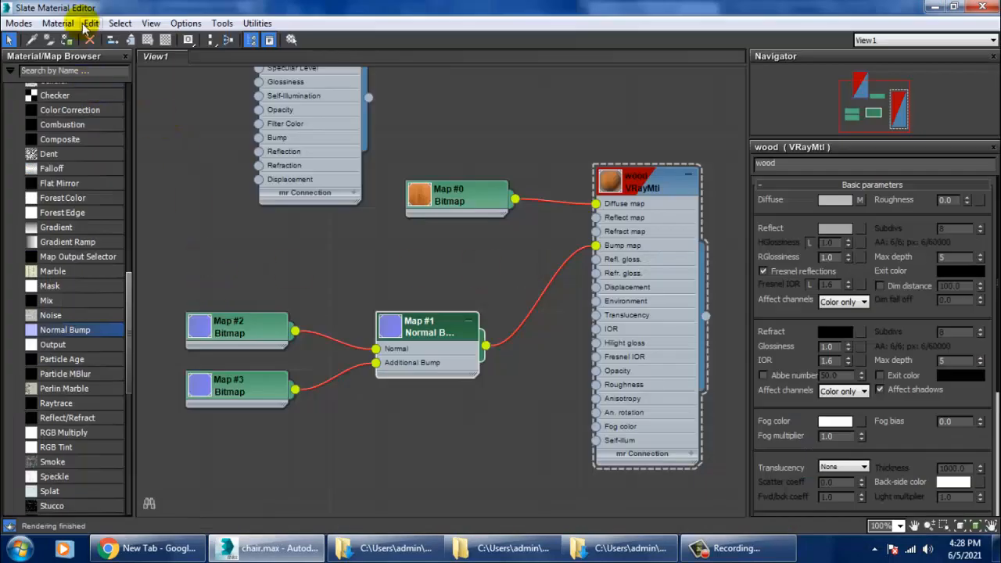
click(66, 41)
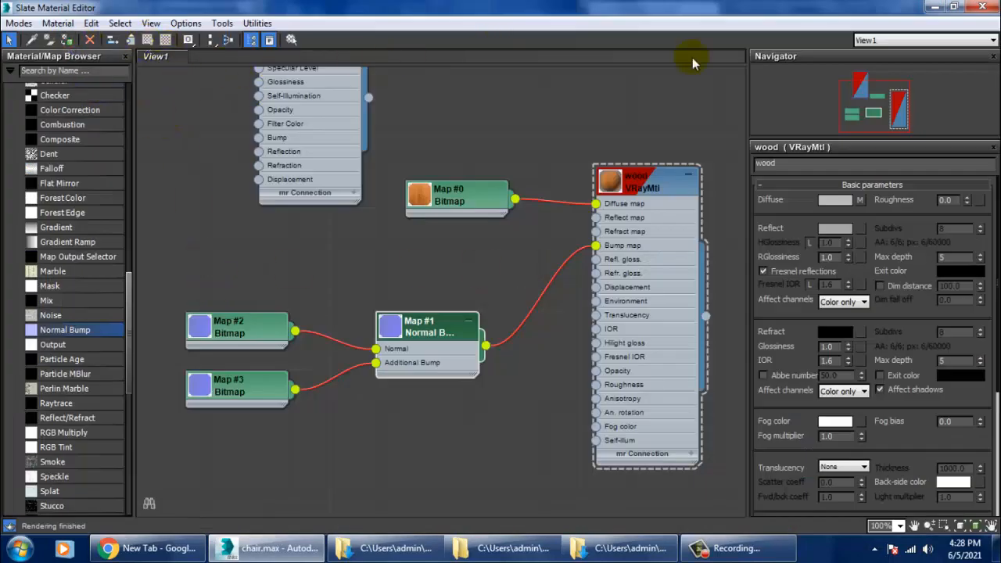
click(932, 7)
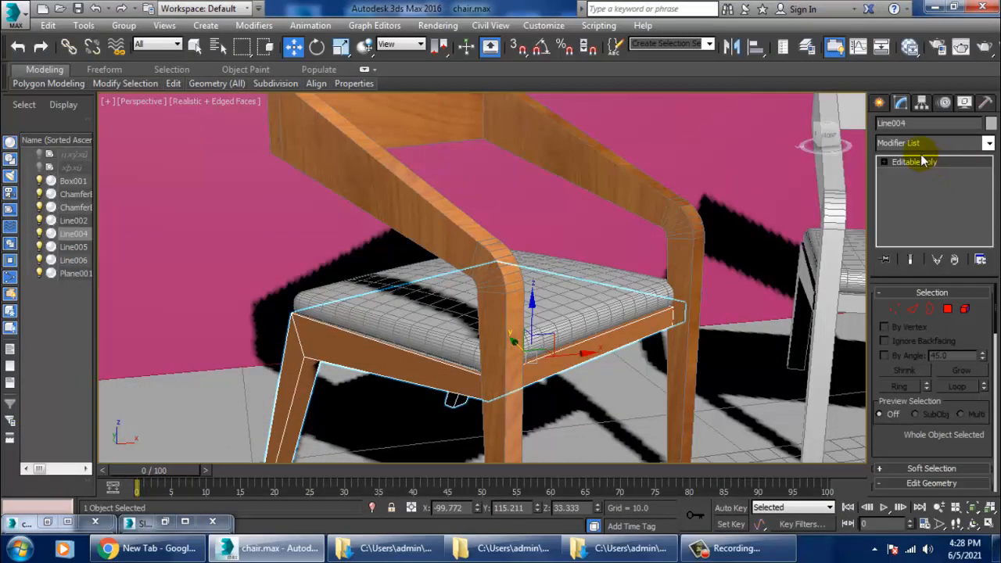
Step: Apply a UVW Map modifier with Box mapping to the left chair's seat rails and rear legs
click(931, 143)
key(u)
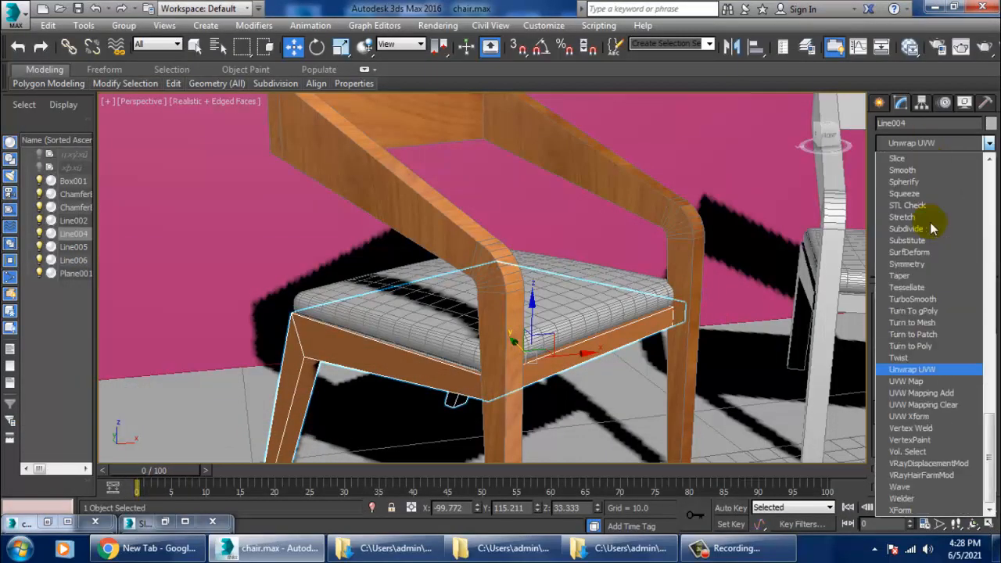
click(928, 381)
click(903, 374)
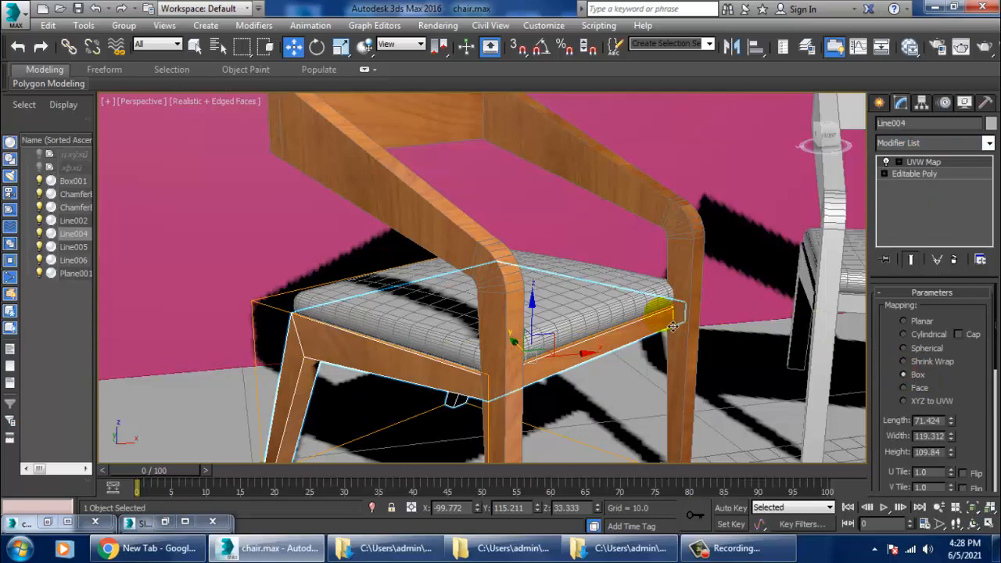
Step: Delete the untextured right chair, including its cushion, armrest frame and seat frame
alt+middle_drag(672, 327, 697, 259)
scroll(696, 259, down, 5)
mouse_move(624, 288)
middle_down()
mouse_move(587, 300)
mouse_move(634, 282)
middle_up()
scroll(587, 300, up, 3)
click(636, 280)
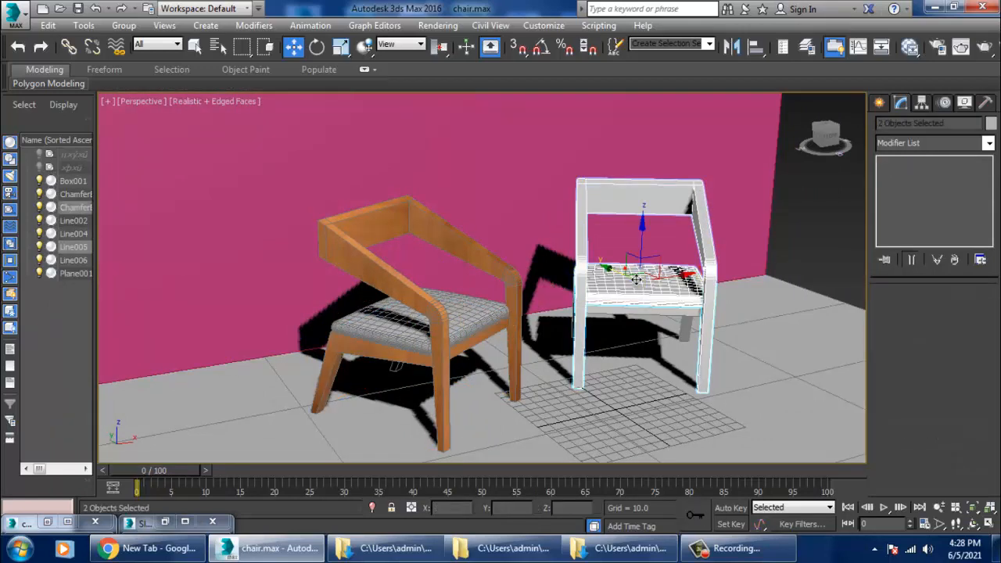
ctrl+click(645, 314)
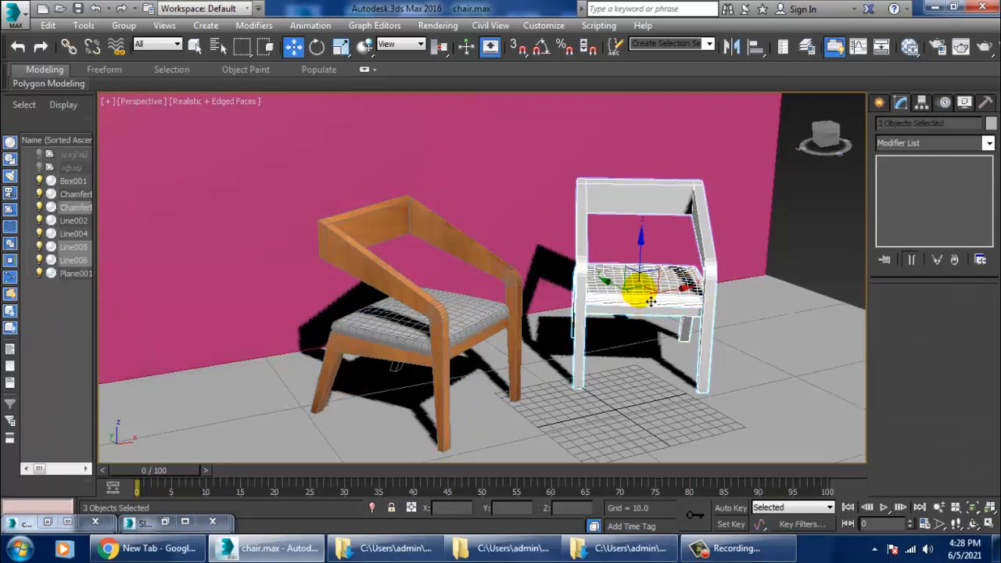
key(Delete)
Step: With the remaining chair's seat cushion selected, create a new VRayMtl named fabric in the Slate Material Editor
click(485, 333)
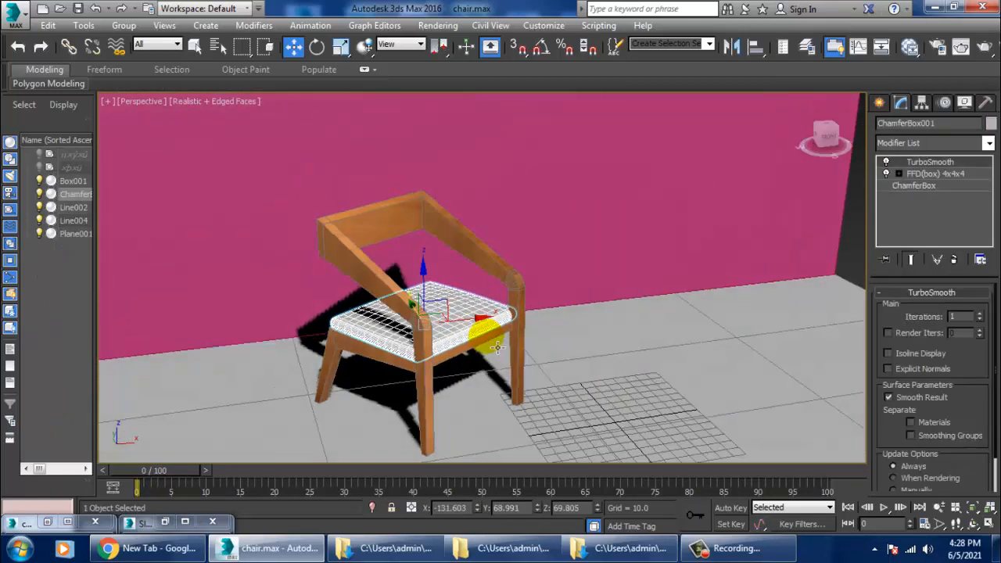
scroll(497, 347, up, 4)
alt+middle_drag(496, 335, 645, 313)
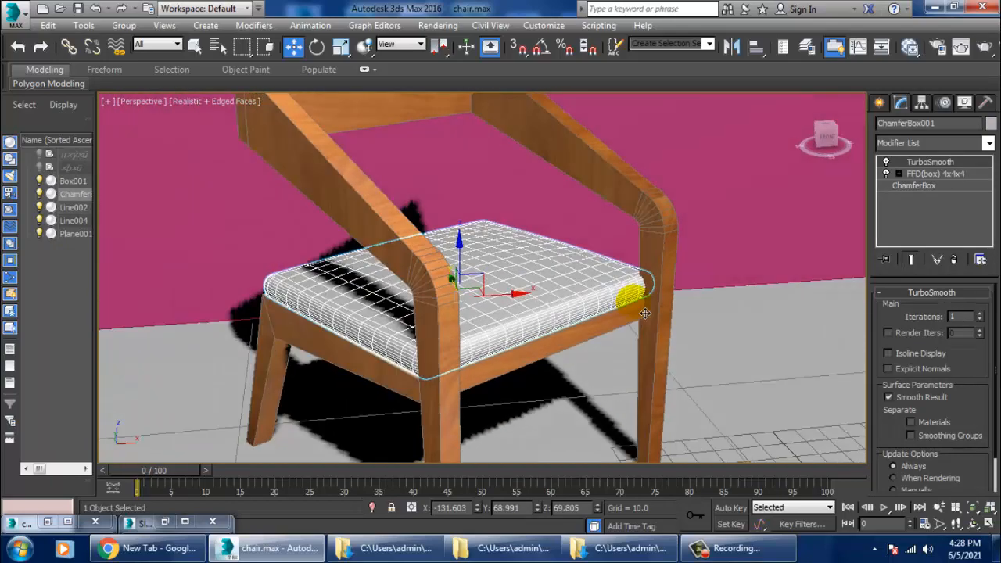
key(m)
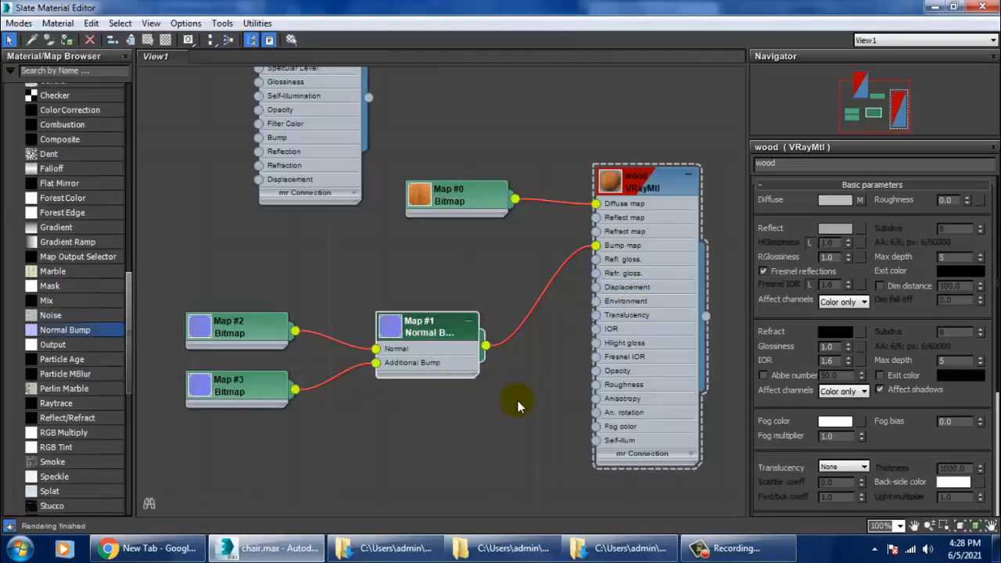
middle_drag(518, 406, 547, 282)
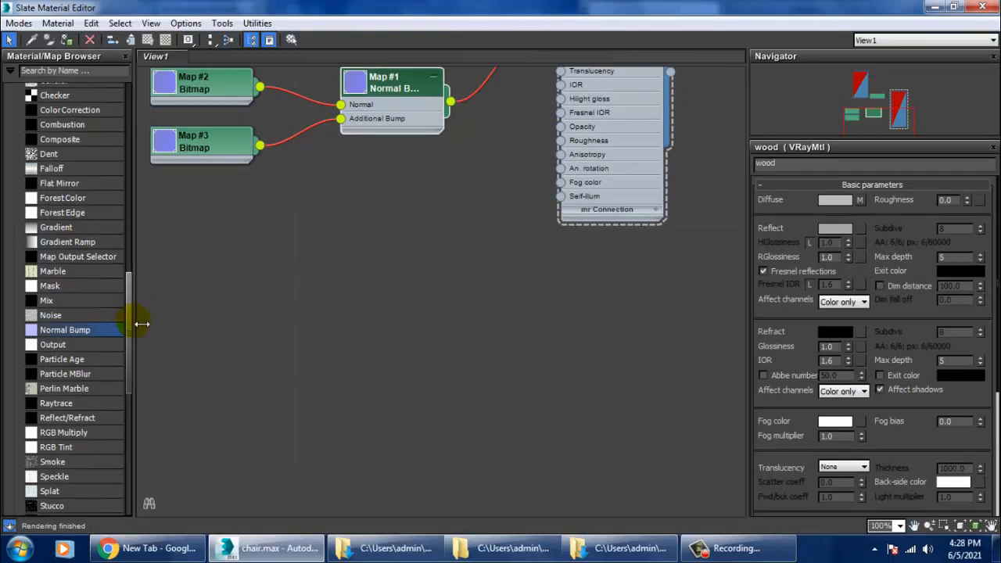
drag(128, 320, 137, 218)
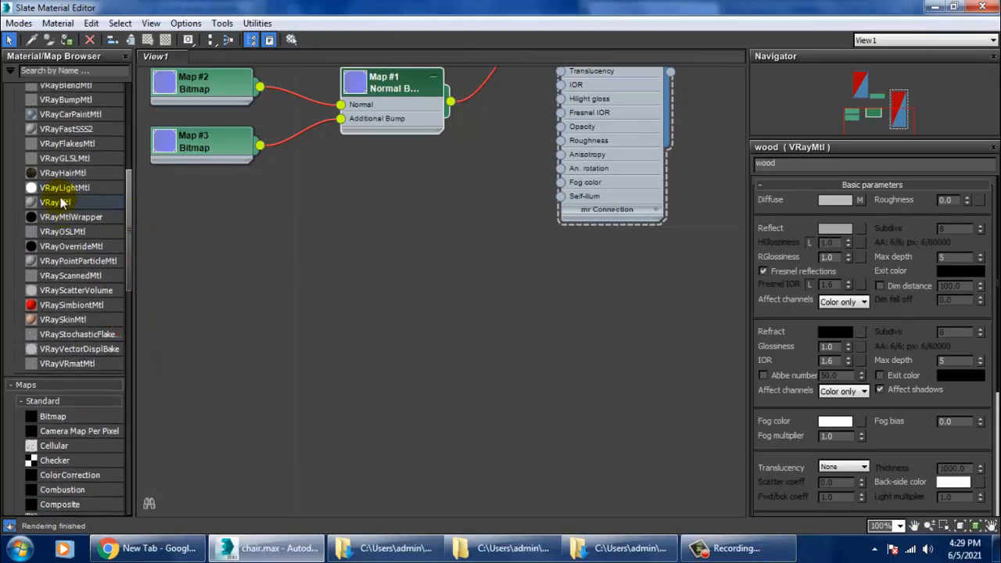
drag(363, 232, 368, 214)
double_click(417, 235)
drag(417, 235, 464, 313)
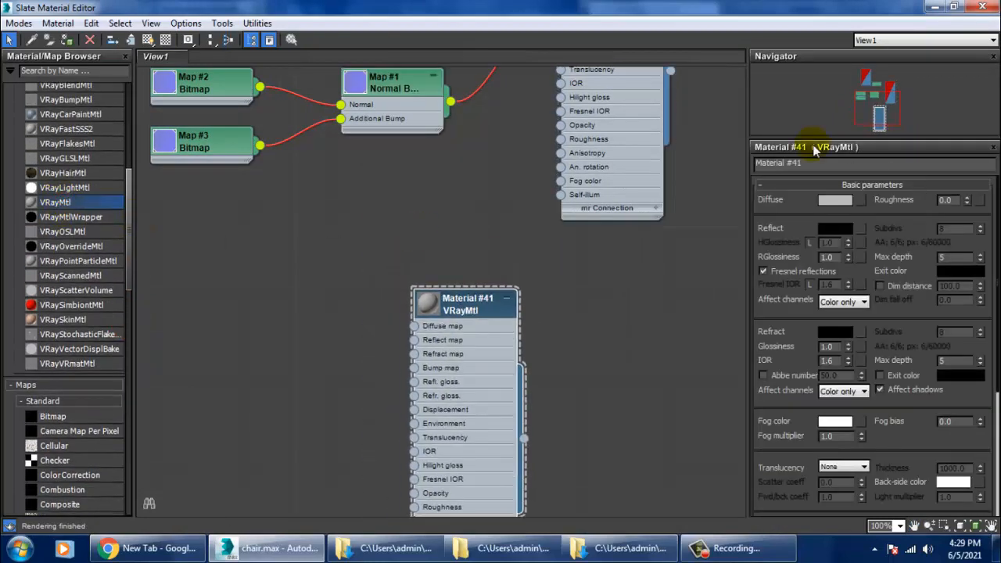
text(fabric)
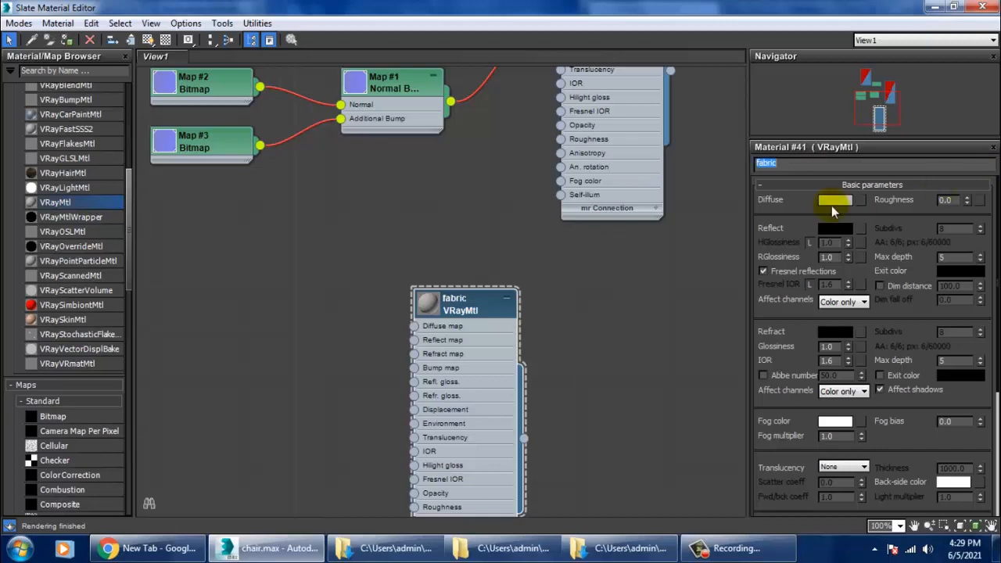
Step: Load the c74e1507bd7eba… image as the fabric material's diffuse Bitmap, and assign the material to the cushion with its texture shown in the viewport
click(863, 200)
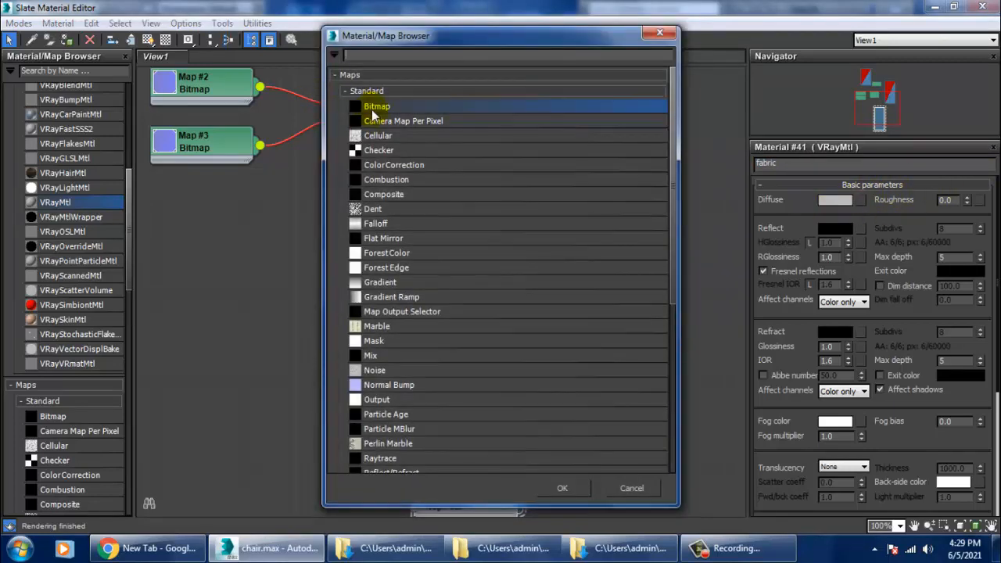
double_click(374, 108)
click(436, 121)
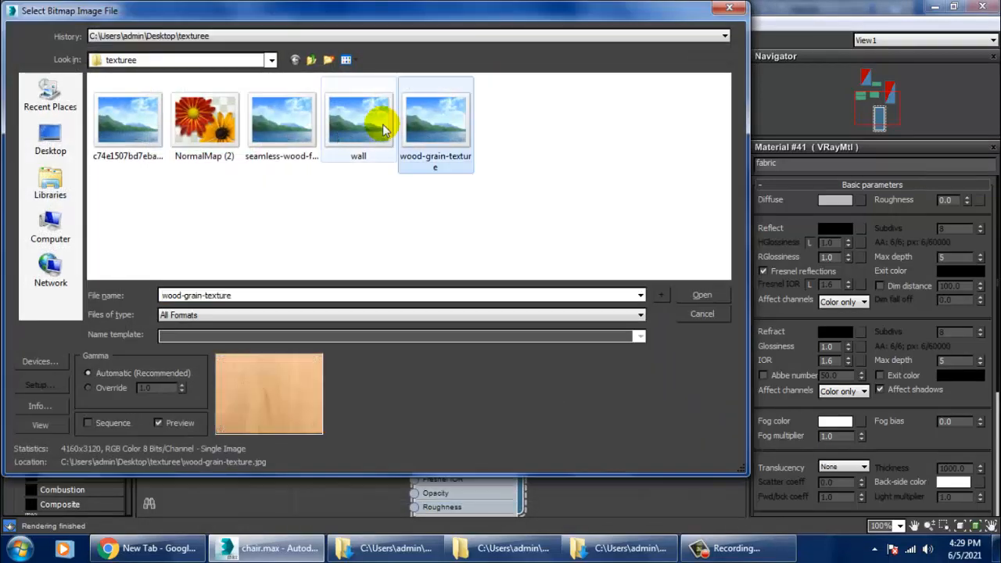
click(368, 124)
click(299, 135)
click(201, 127)
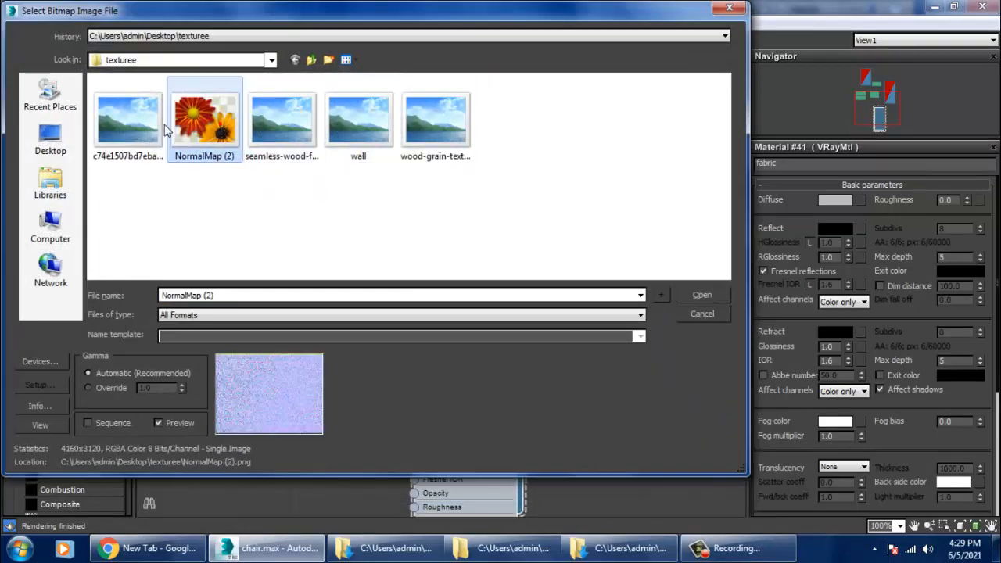
click(128, 125)
double_click(128, 124)
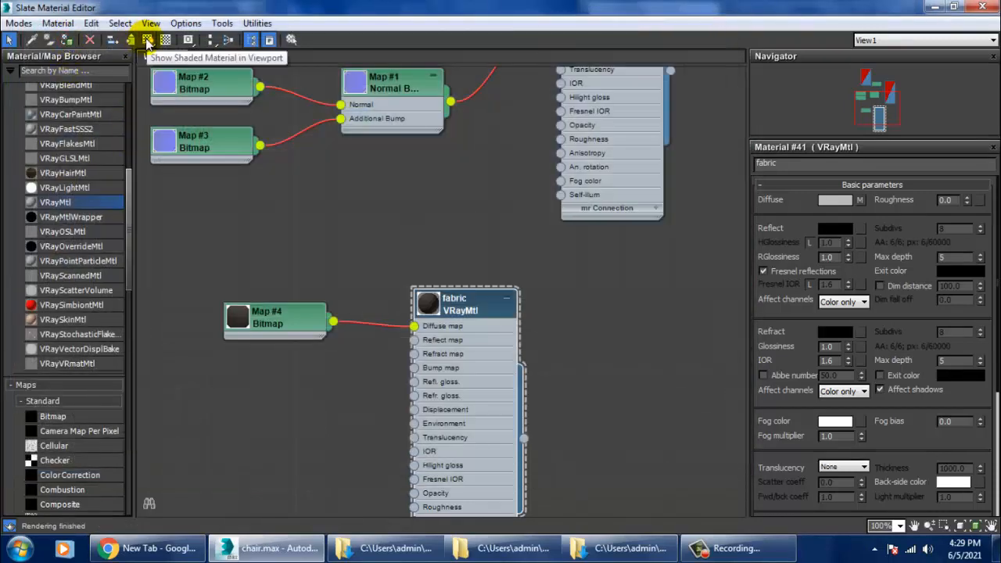
click(147, 40)
click(936, 7)
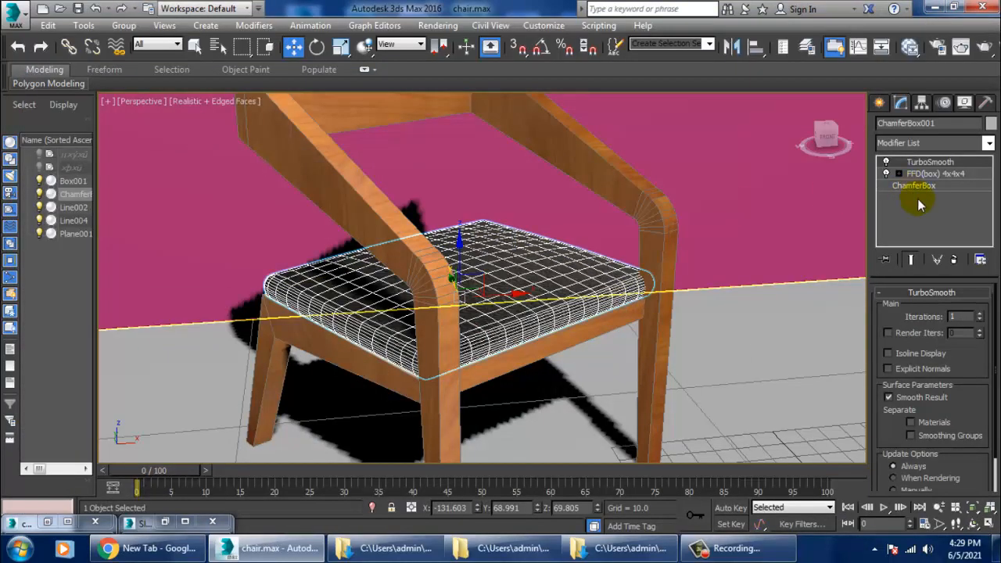
Step: Apply a UVW Map modifier with Box mapping to the seat cushion and set the mapping height to about 100
click(941, 143)
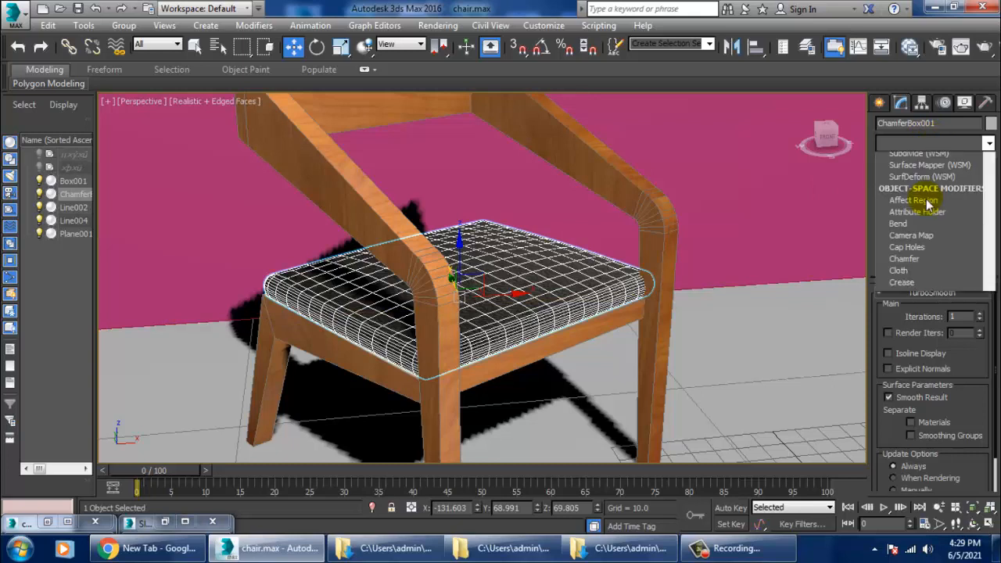
scroll(921, 227, down, 20)
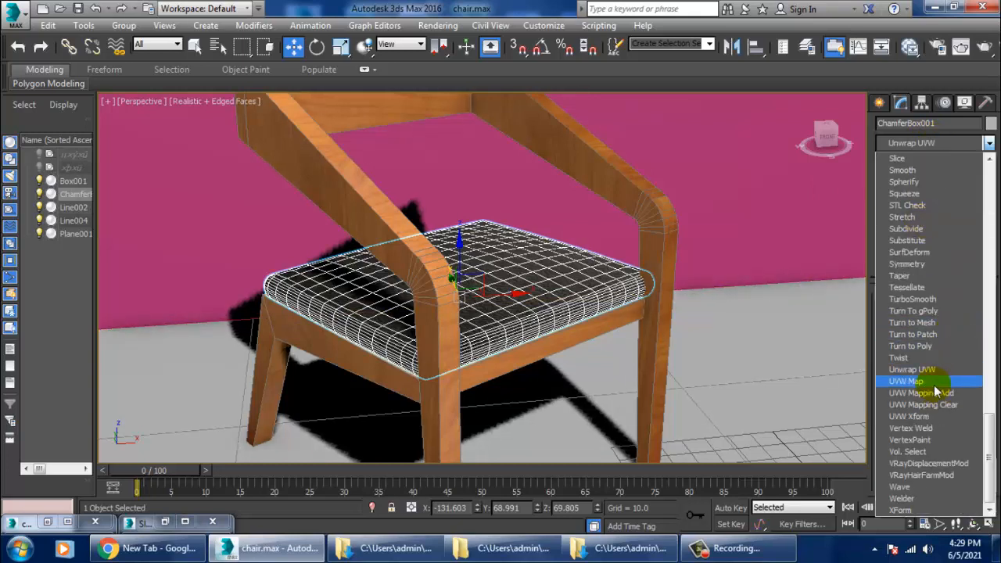
click(931, 381)
click(904, 375)
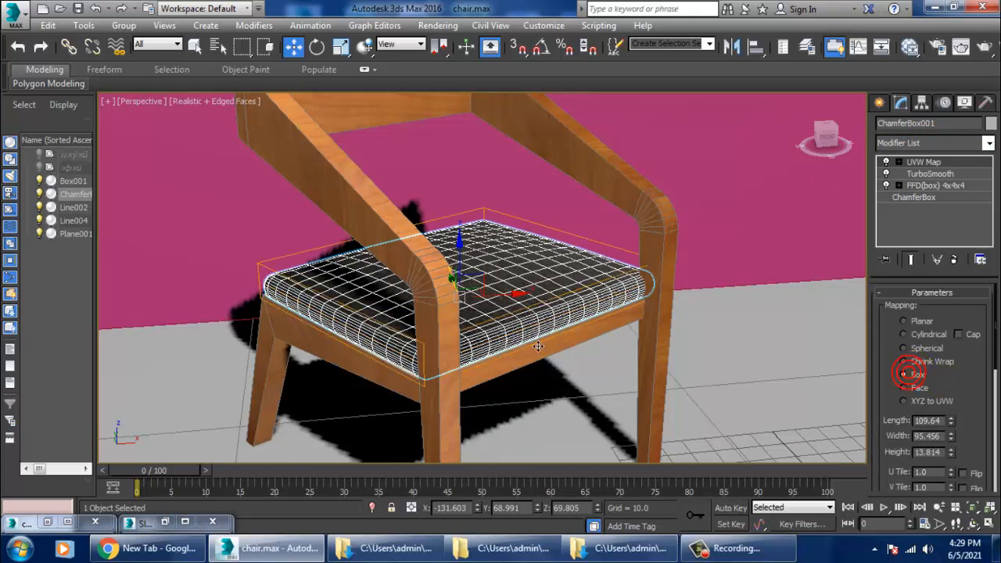
scroll(558, 344, up, 5)
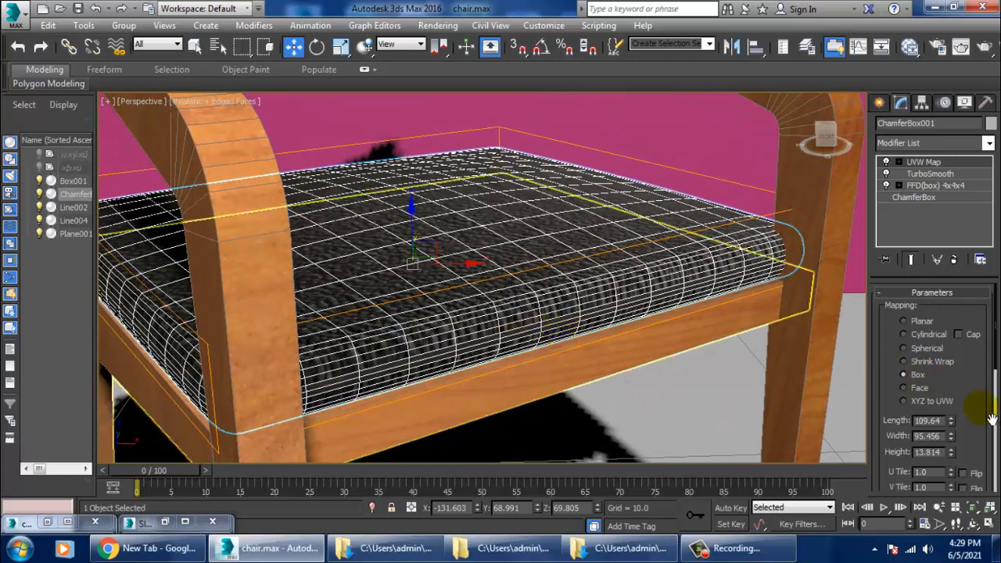
scroll(995, 410, down, 2)
drag(951, 427, 932, 183)
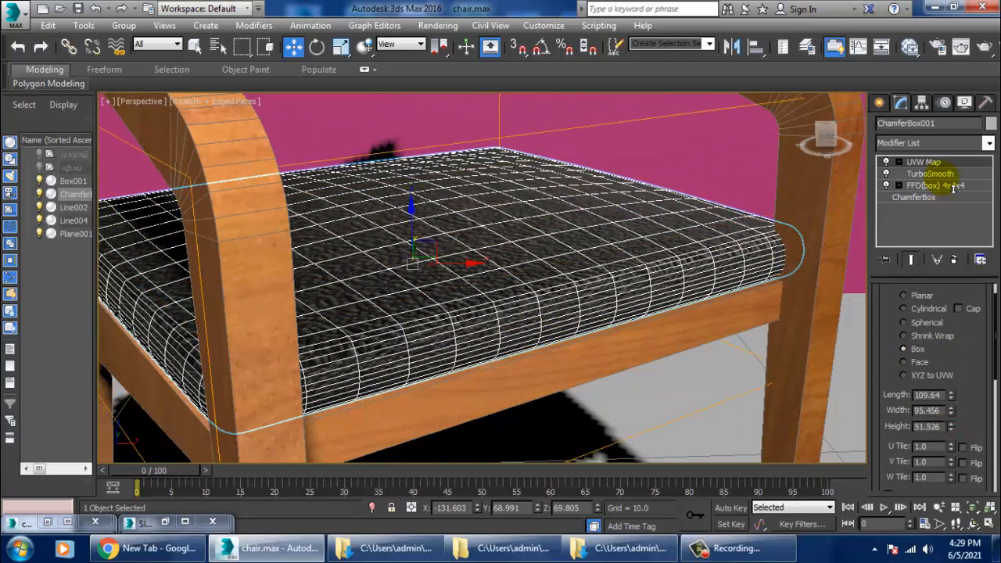
alt+middle_drag(477, 383, 528, 381)
Step: Set the fabric material's reflection color to a light grey
key(m)
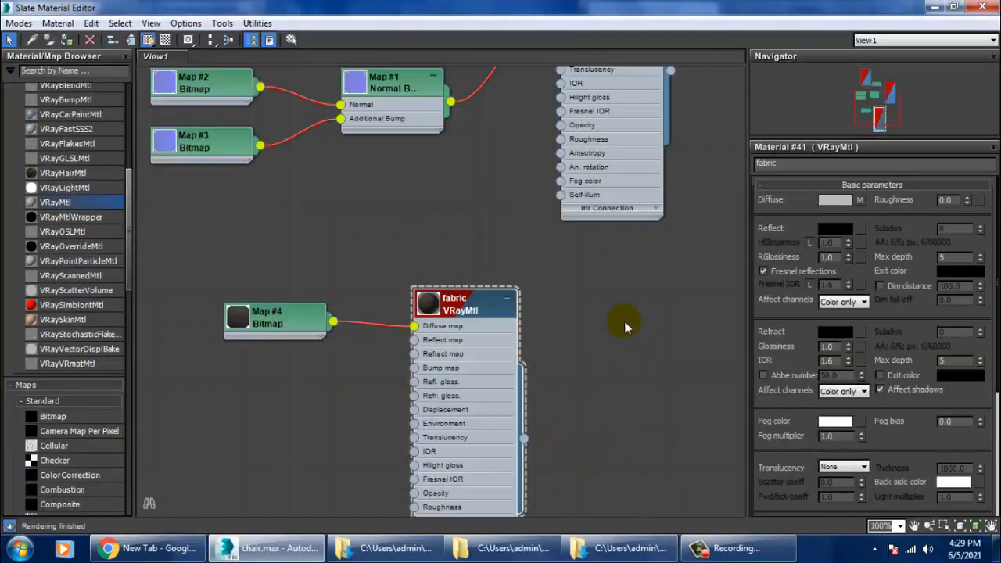
click(835, 228)
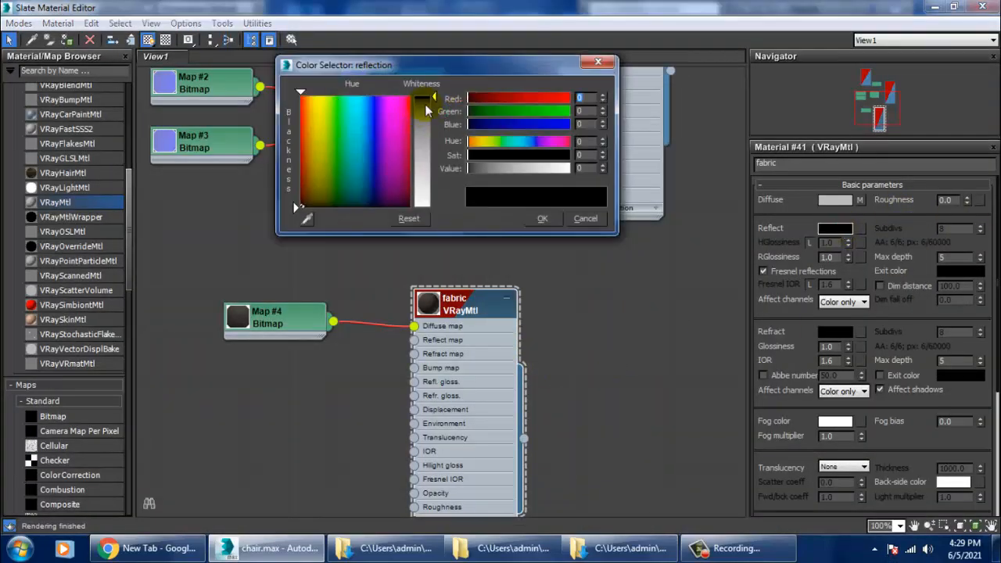
drag(424, 106, 423, 140)
click(535, 220)
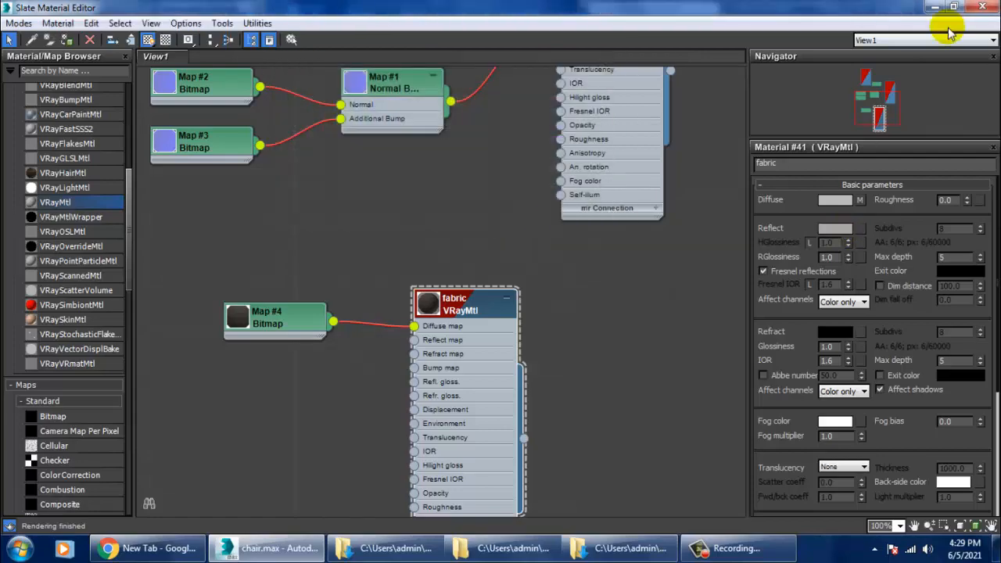
click(935, 7)
Step: Turn off Edged Faces display in the Perspective viewport
scroll(580, 236, down, 6)
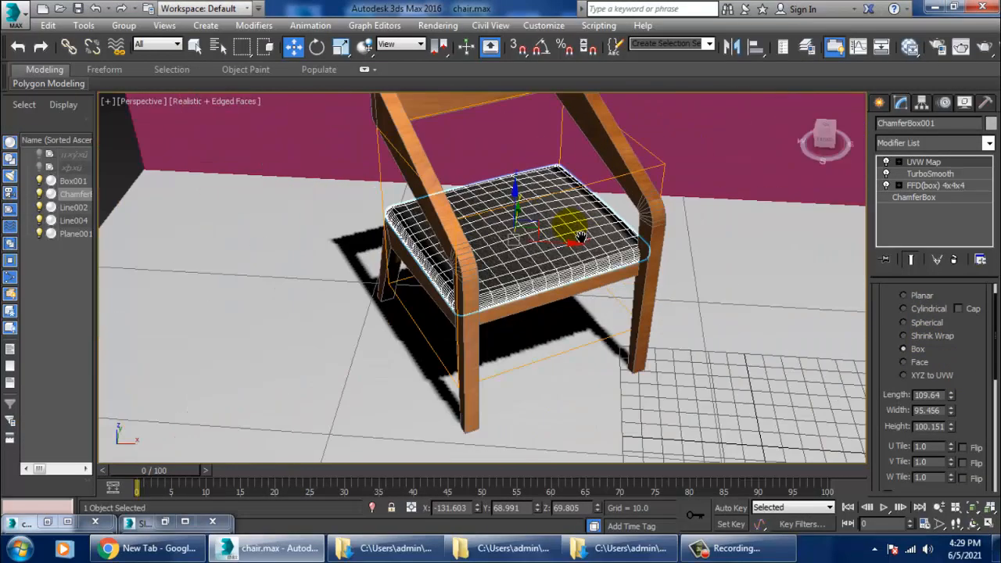
key(F4)
scroll(594, 213, down, 10)
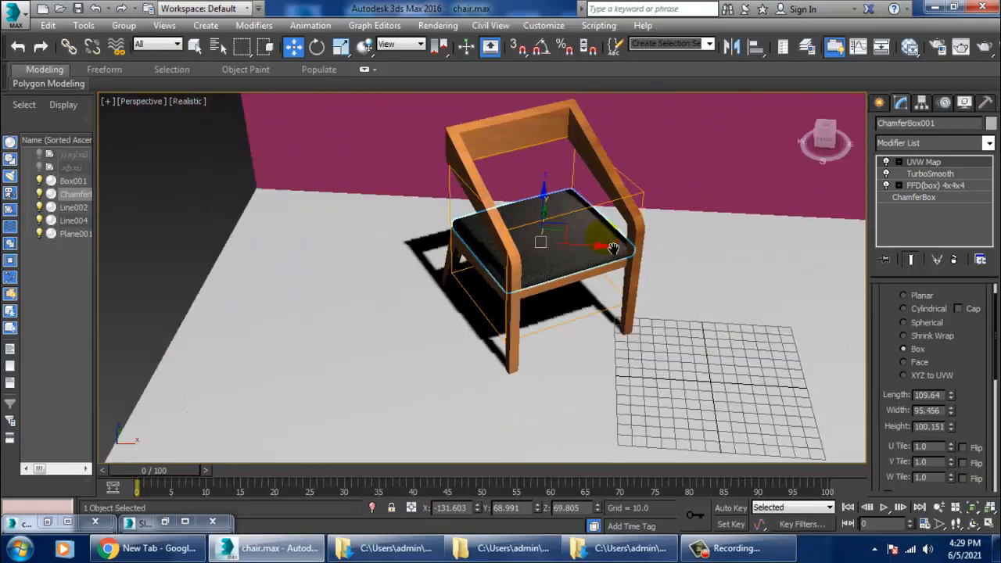
alt+middle_drag(618, 235, 604, 210)
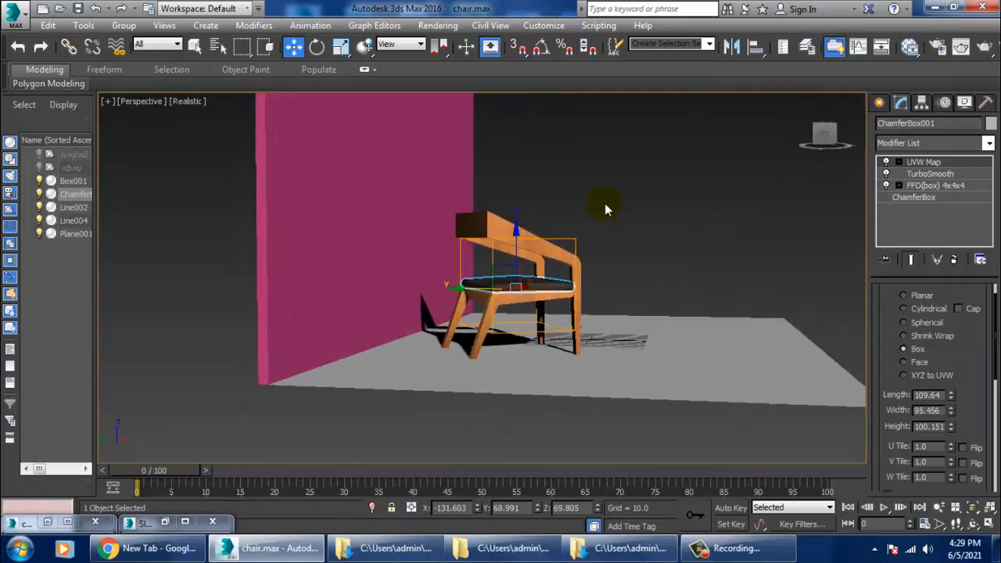
Step: Select all three parts of the chair without the wall or floor, and mirror them about the X axis as a copy
drag(490, 333, 490, 333)
alt+drag(713, 186, 768, 344)
alt+middle_drag(722, 219, 576, 258)
scroll(616, 284, up, 3)
scroll(571, 288, up, 4)
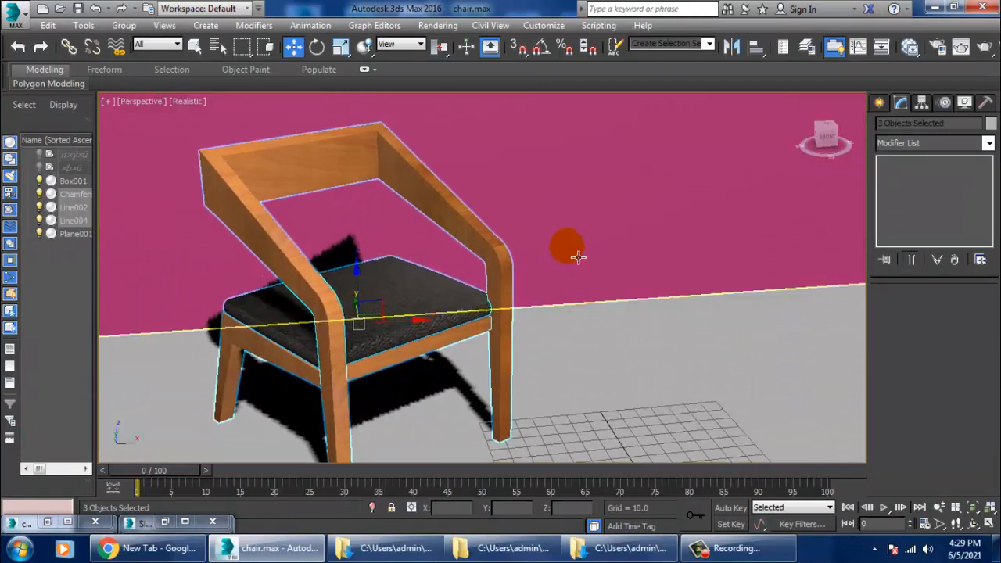
click(729, 45)
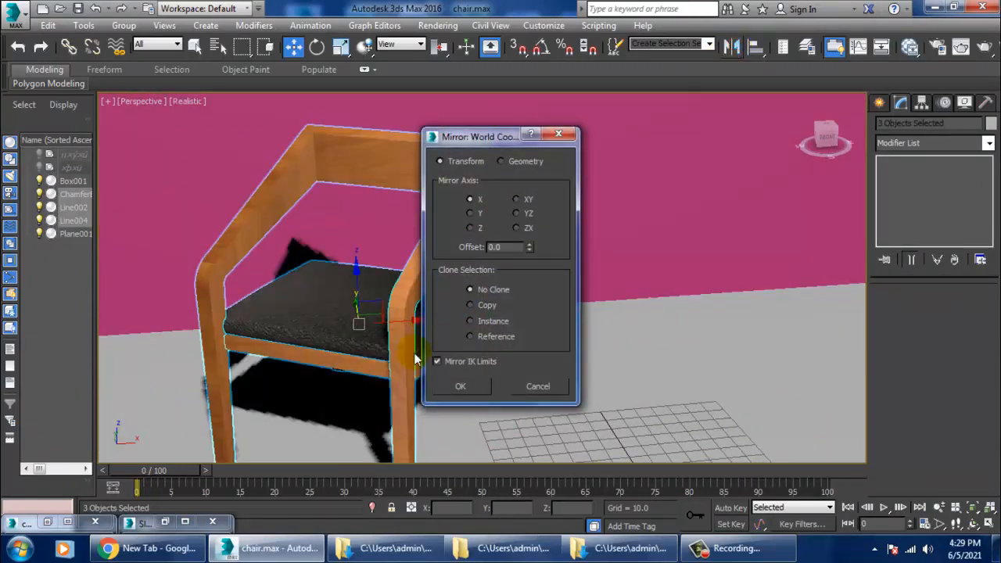
click(480, 305)
click(460, 386)
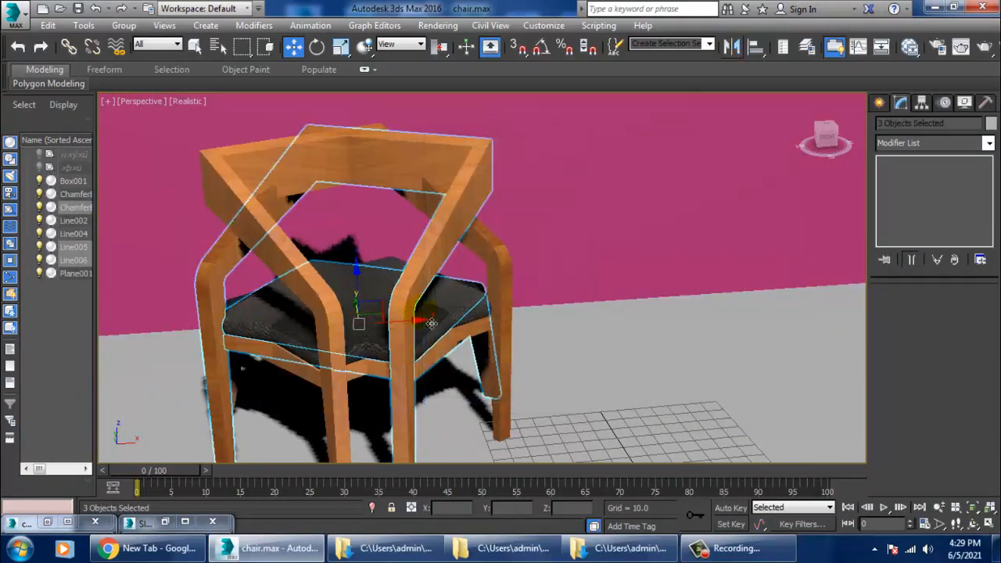
Step: Move the mirrored chair along the X axis so it stands beside the original chair
drag(410, 329, 638, 349)
mouse_move(638, 350)
middle_down()
mouse_move(615, 284)
mouse_move(530, 251)
middle_up()
scroll(619, 252, down, 3)
key(F4)
Step: Select the floor plane and move the fabric's bitmap node clear of its material node in the material editor
click(594, 331)
mouse_move(594, 331)
alt+middle_down()
mouse_move(682, 319)
mouse_move(662, 324)
mouse_move(676, 289)
mouse_move(571, 342)
mouse_move(429, 354)
mouse_move(603, 336)
alt+middle_up()
scroll(676, 289, up, 3)
key(m)
drag(539, 262, 437, 189)
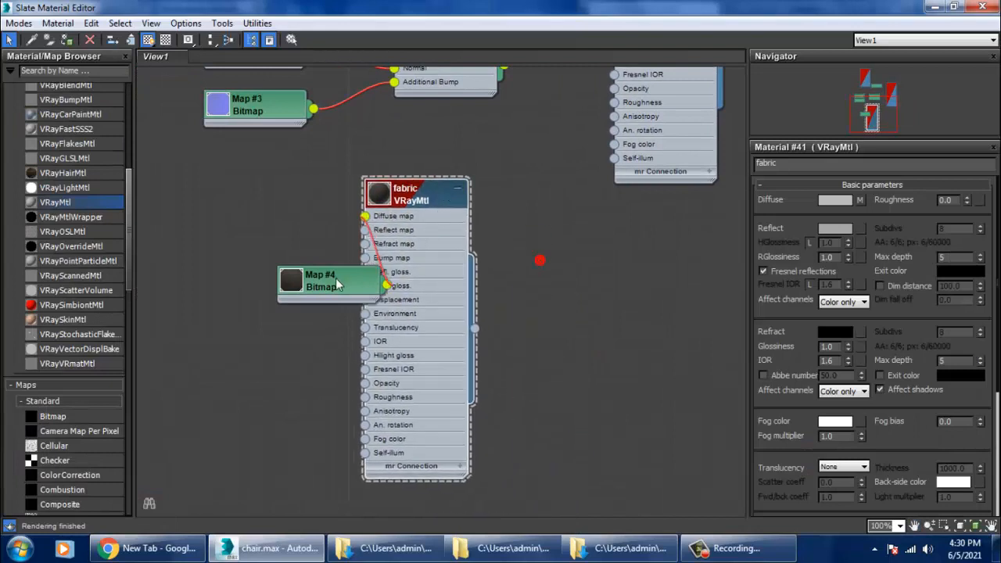
drag(332, 280, 159, 228)
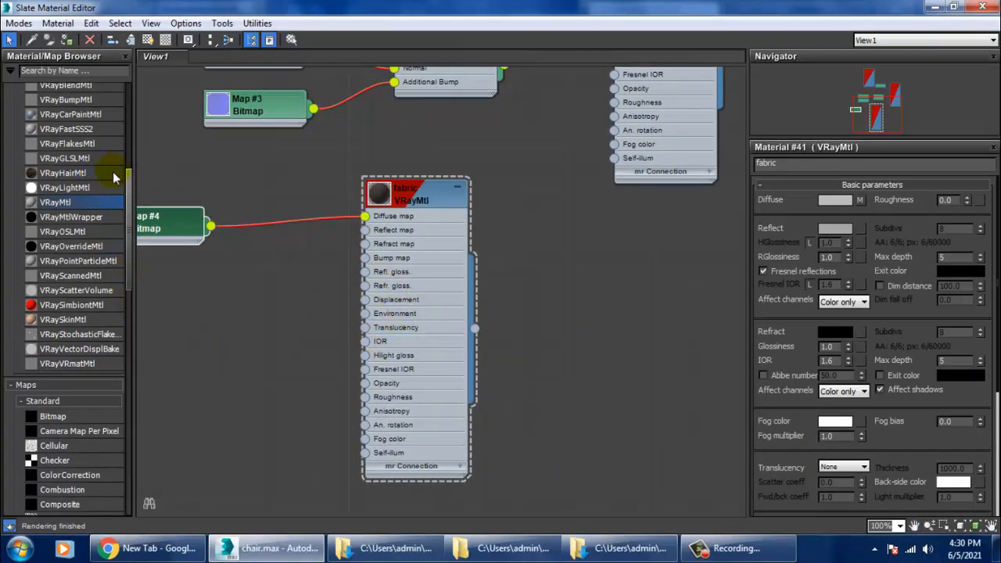
Step: Add a new VRayMtl node beside the fabric material for the floor
drag(130, 204, 137, 279)
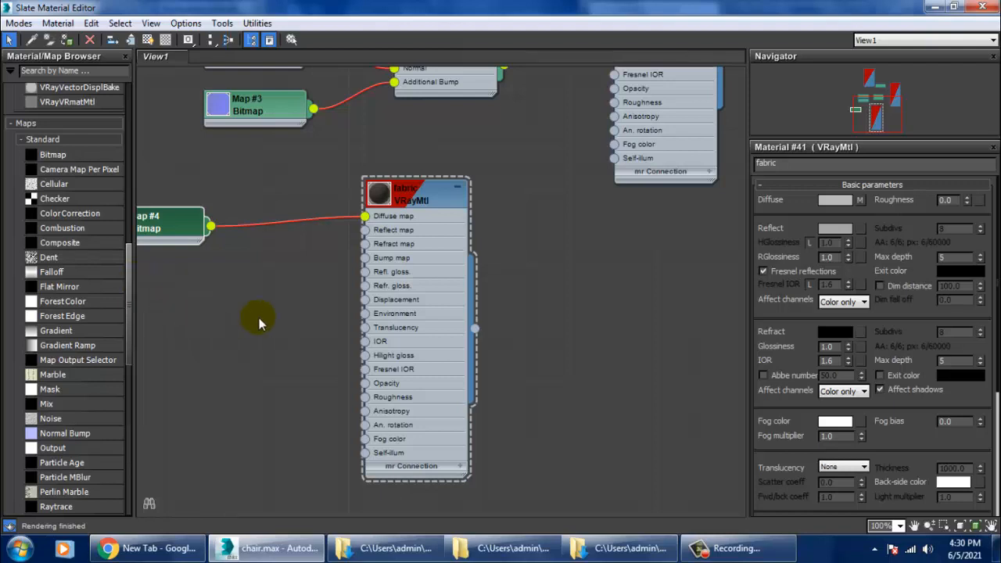
middle_drag(561, 318, 413, 242)
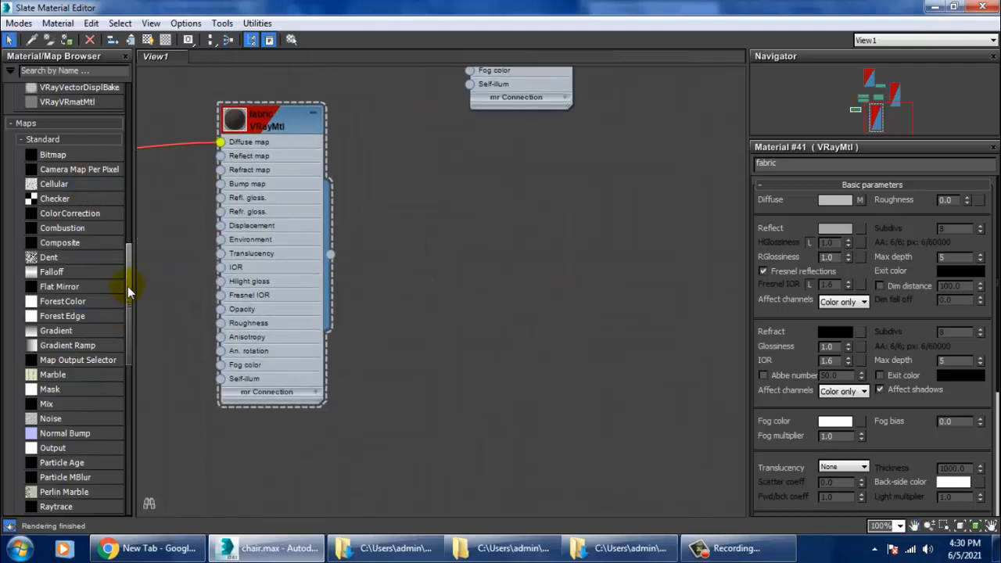
drag(127, 286, 120, 181)
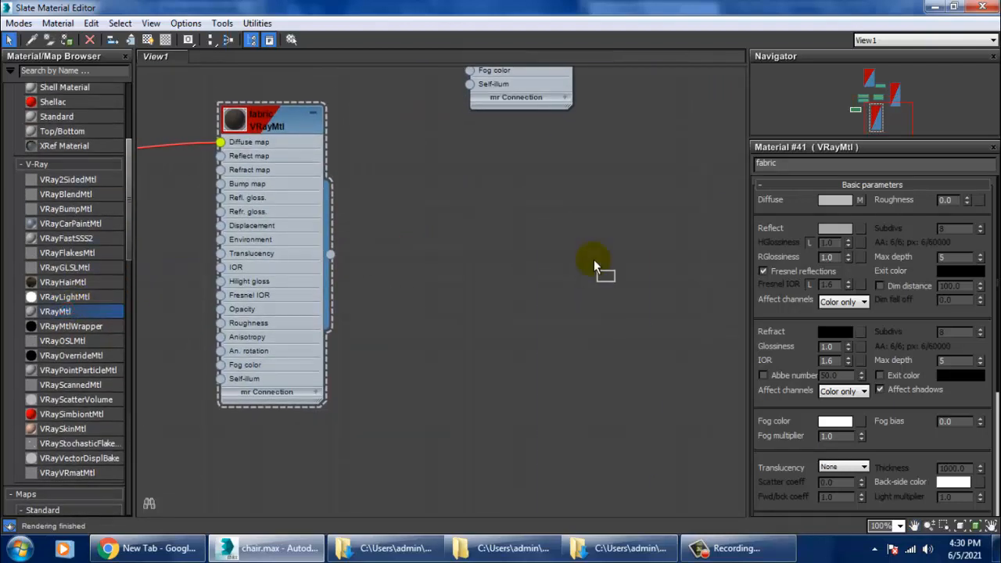
drag(594, 263, 595, 263)
Step: Load the seamless-wood-floor-texture bitmap as the new material's diffuse map, assign the material to the floor and show it in the viewport
click(859, 200)
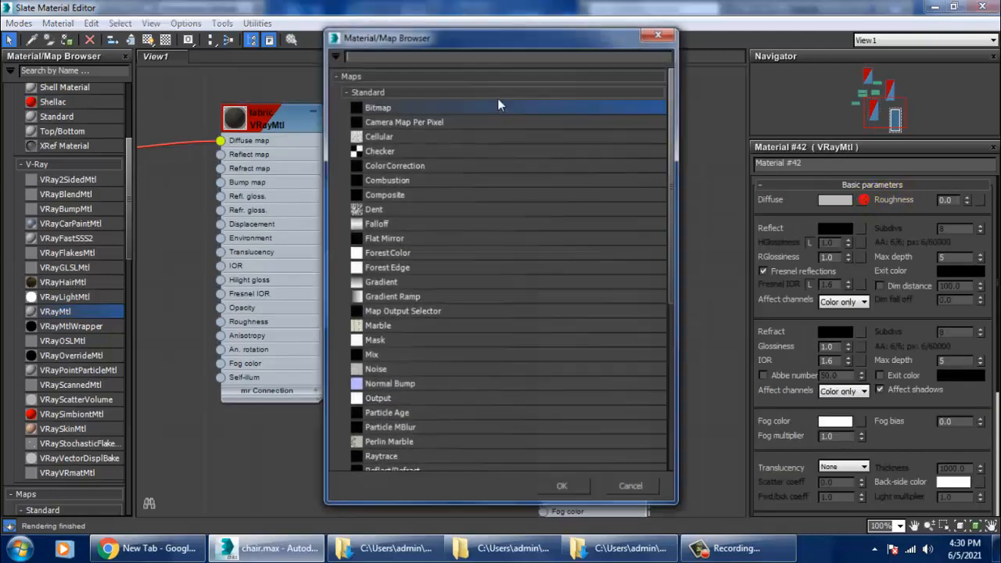
double_click(412, 105)
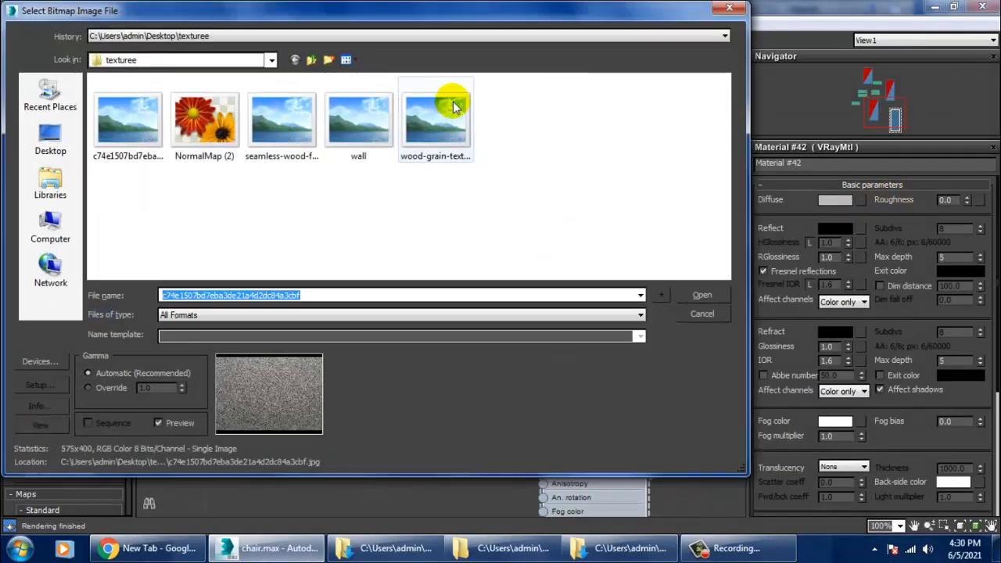
click(453, 106)
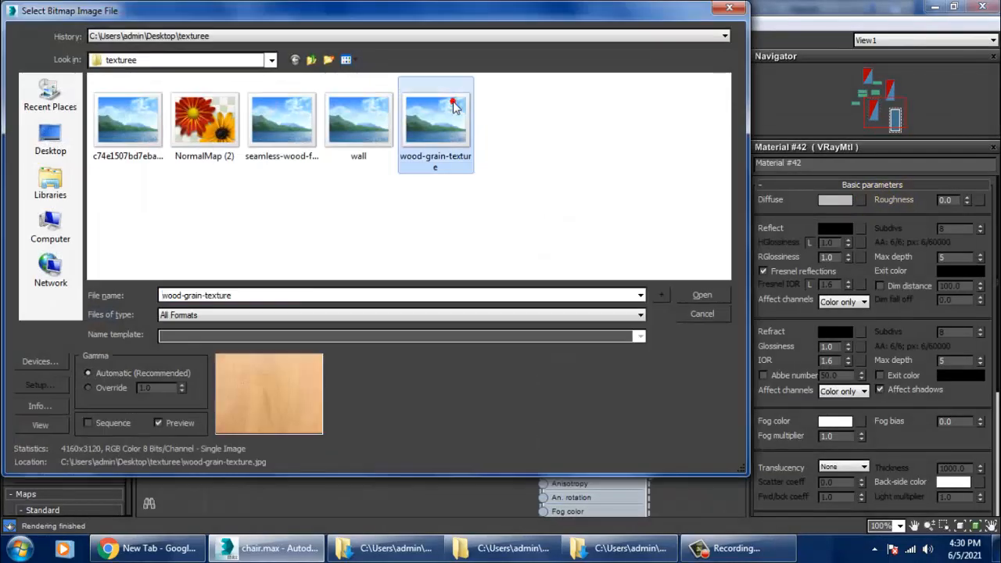
click(387, 116)
click(274, 119)
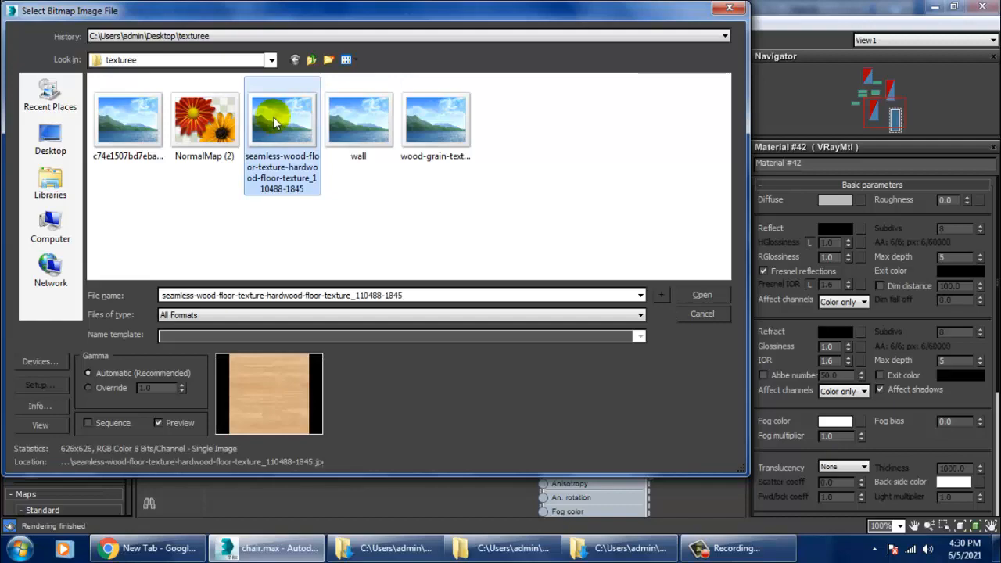
double_click(273, 119)
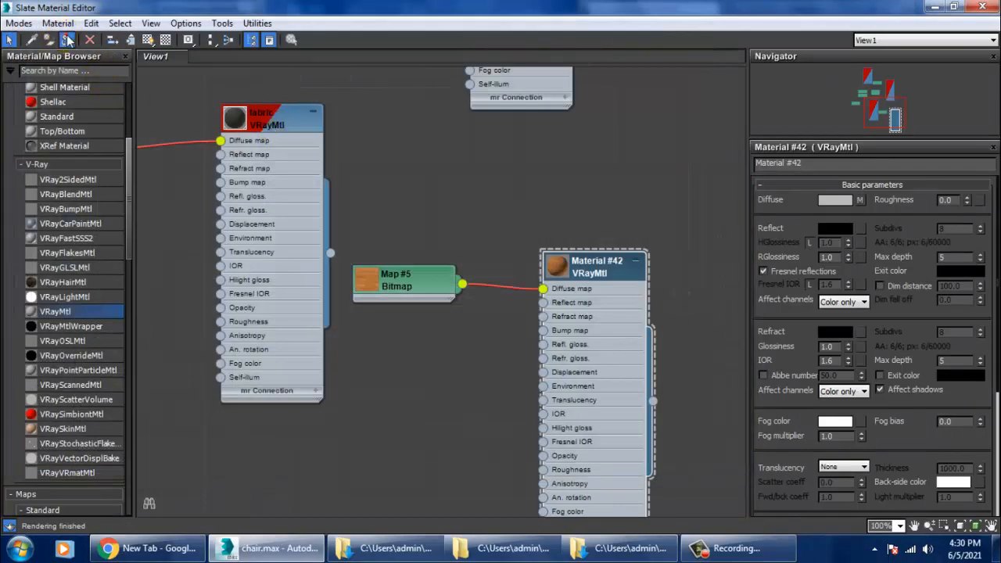
click(146, 40)
click(931, 7)
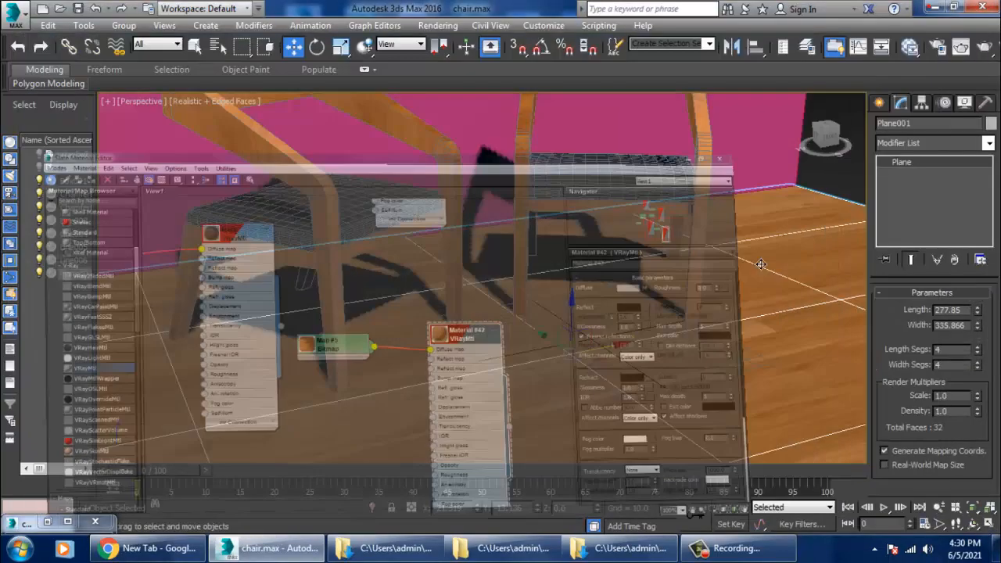
Step: Apply a UVW Map modifier with Box mapping to the floor plane and turn off Edged Faces display
click(927, 146)
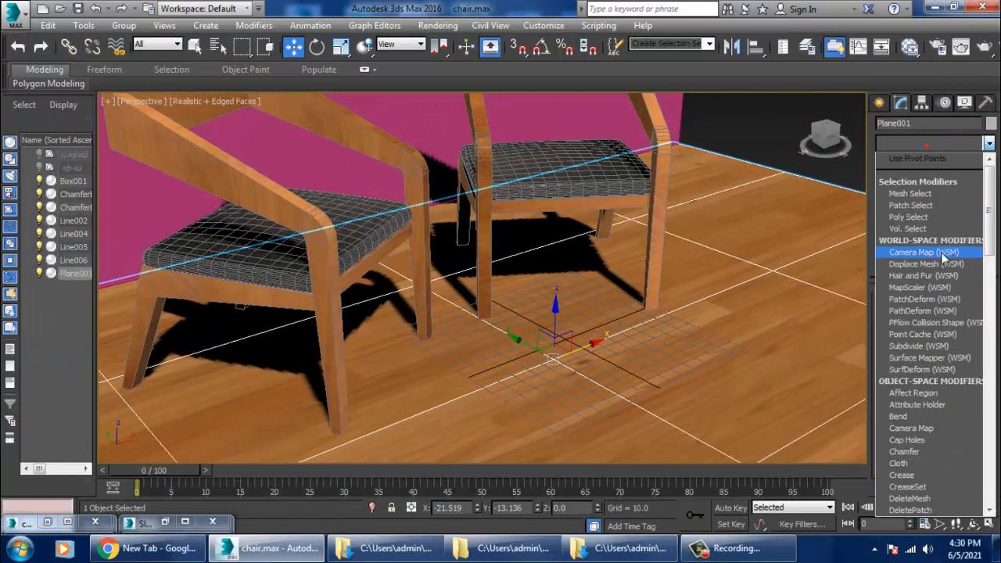
key(u)
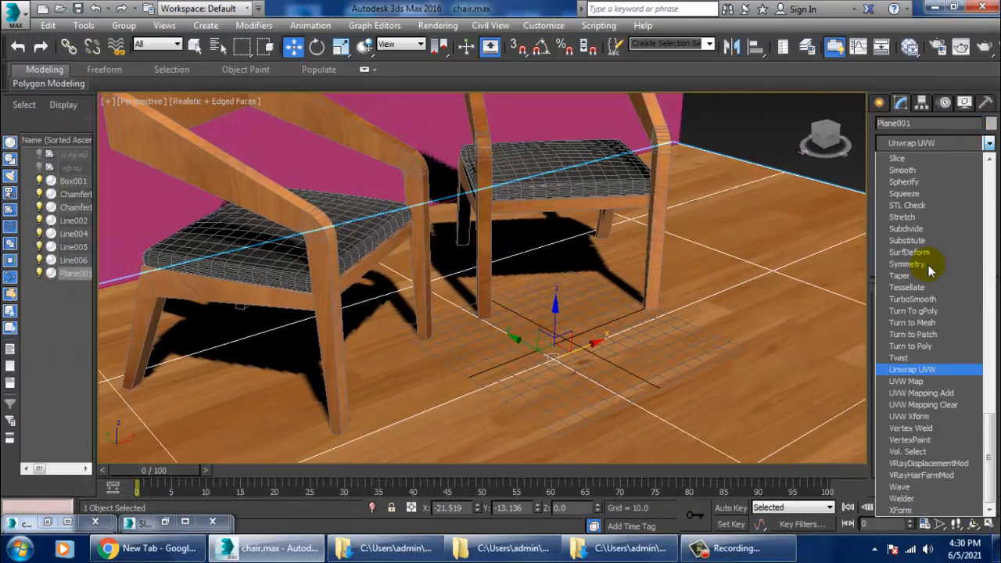
click(919, 382)
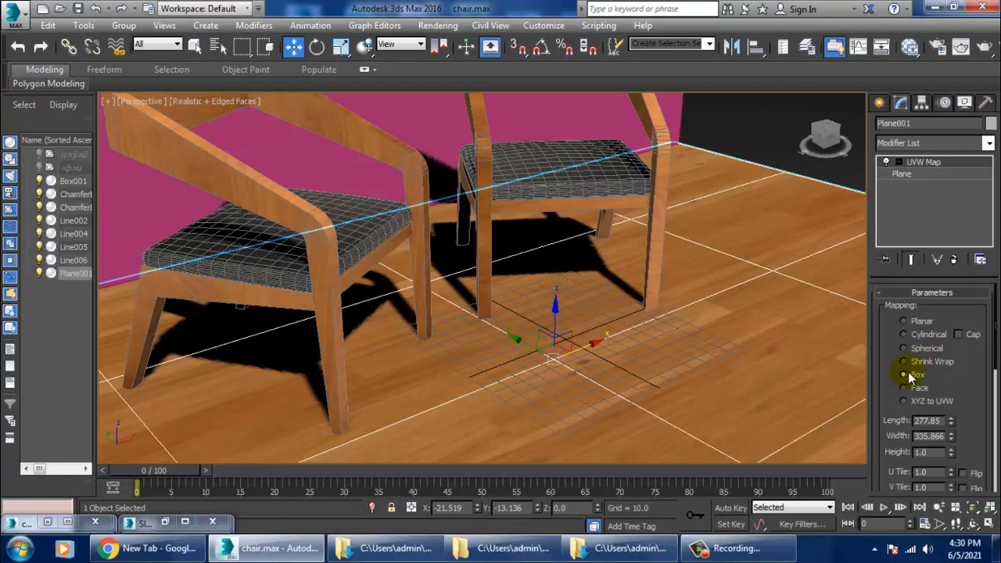
click(767, 123)
click(750, 351)
key(F4)
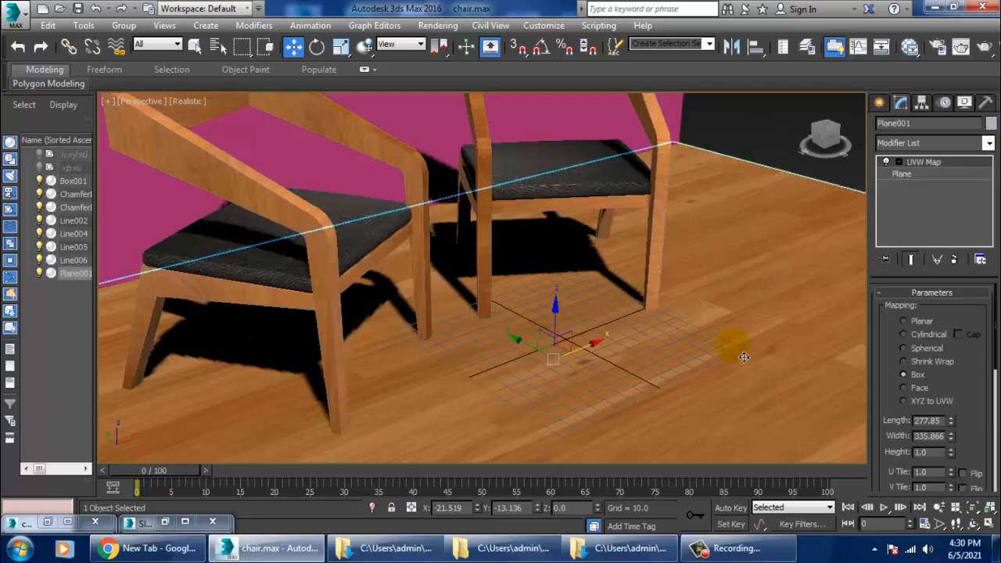
alt+middle_drag(685, 382, 742, 356)
scroll(709, 373, down, 5)
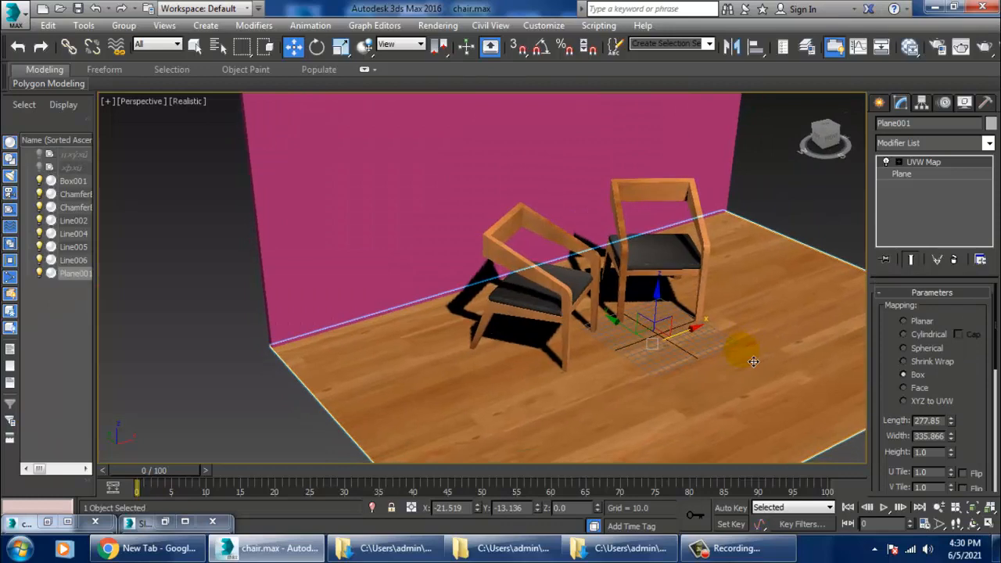
Step: Set the floor material's reflection color to grey with a value of about 72
key(m)
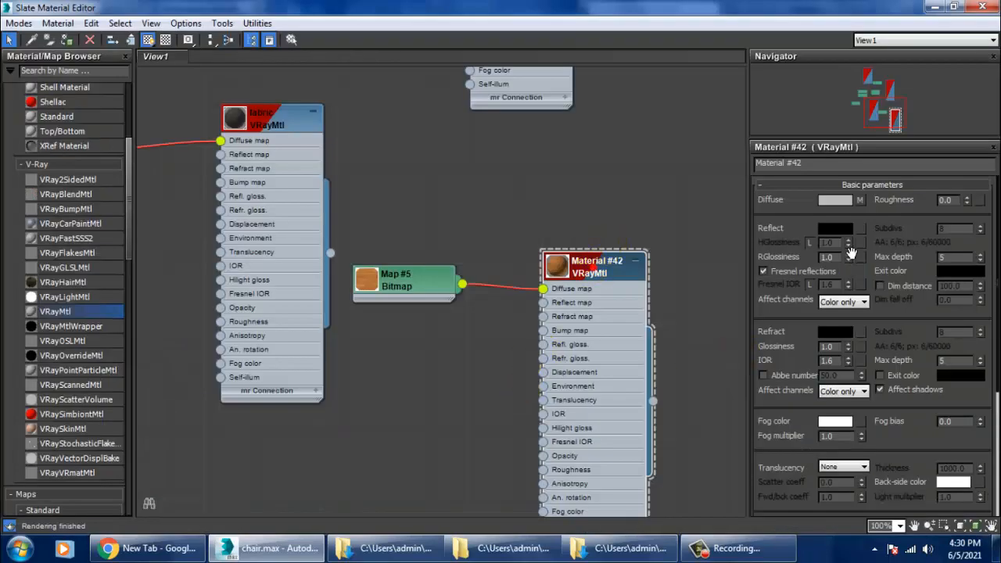
click(835, 228)
drag(425, 104, 431, 127)
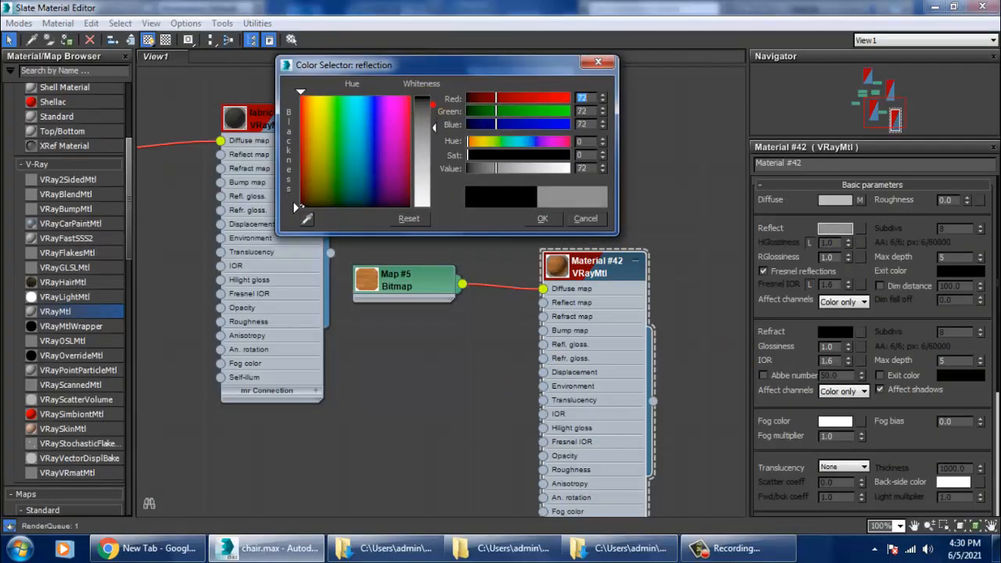
click(543, 219)
Step: Set the floor bitmap's U and V tiling to 3.0 and move the material editor aside to check the floor
click(861, 201)
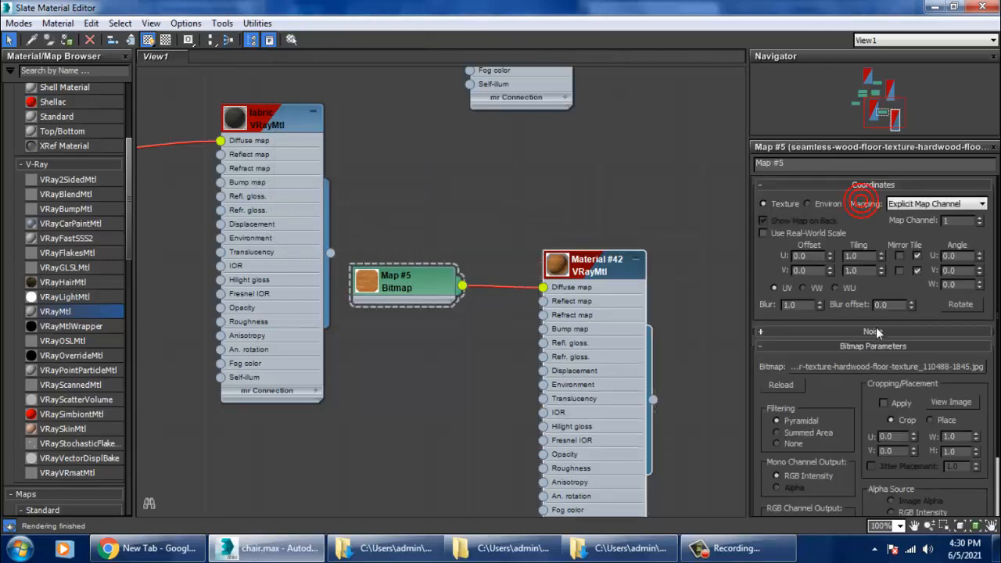
text(3)
key(Tab)
drag(860, 7, 803, 483)
click(814, 202)
scroll(607, 281, up, 5)
alt+middle_drag(607, 282, 633, 266)
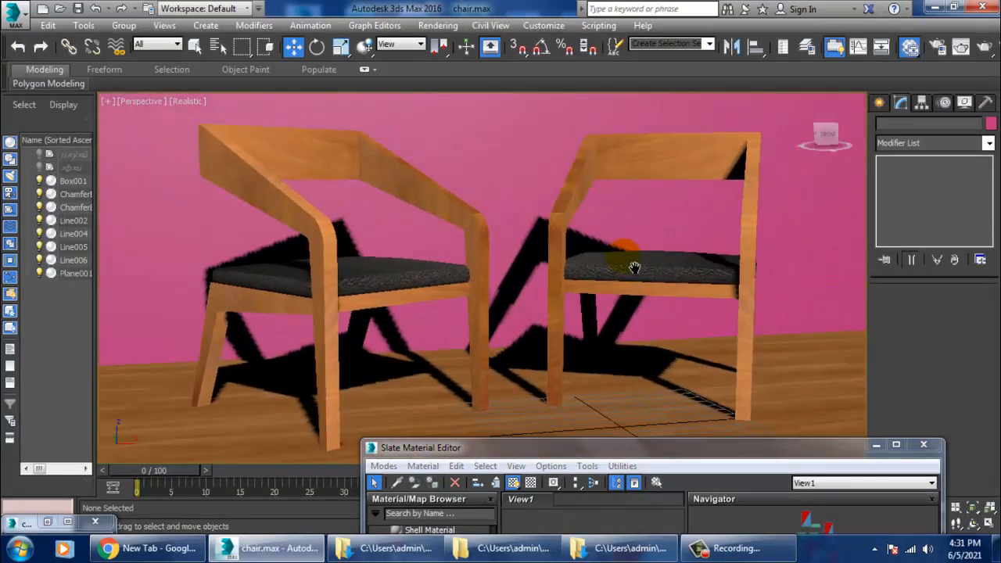
Step: Select the back wall behind the two chairs
scroll(646, 268, down, 3)
click(558, 145)
alt+middle_drag(558, 145, 588, 194)
alt+middle_drag(588, 194, 601, 211)
scroll(547, 263, up, 3)
alt+middle_drag(546, 263, 484, 279)
scroll(544, 290, down, 3)
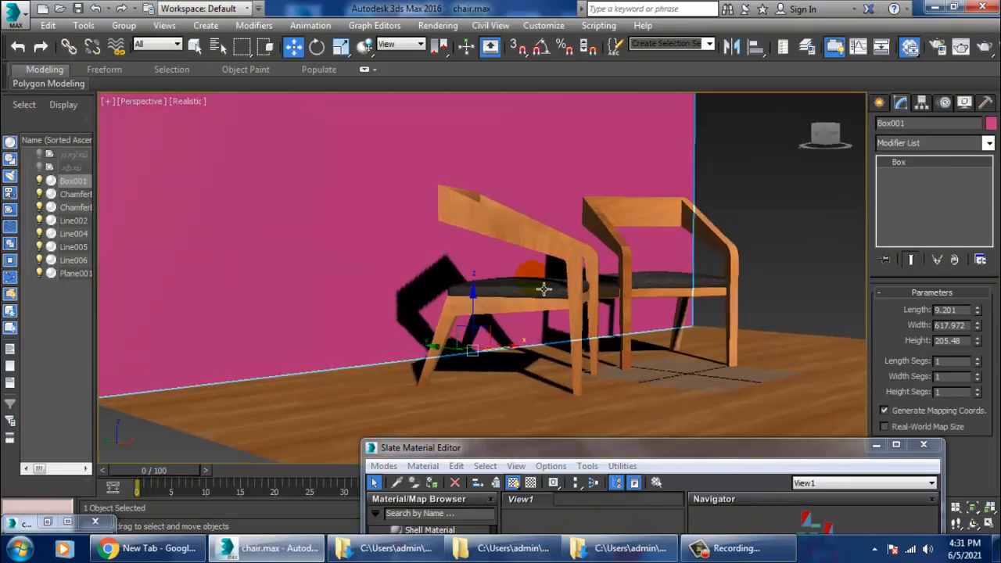
alt+middle_drag(544, 291, 545, 219)
scroll(536, 207, up, 1)
Step: Maximize the material editor, add a new VRayMtl for the wall and open its parameters
key(m)
key(m)
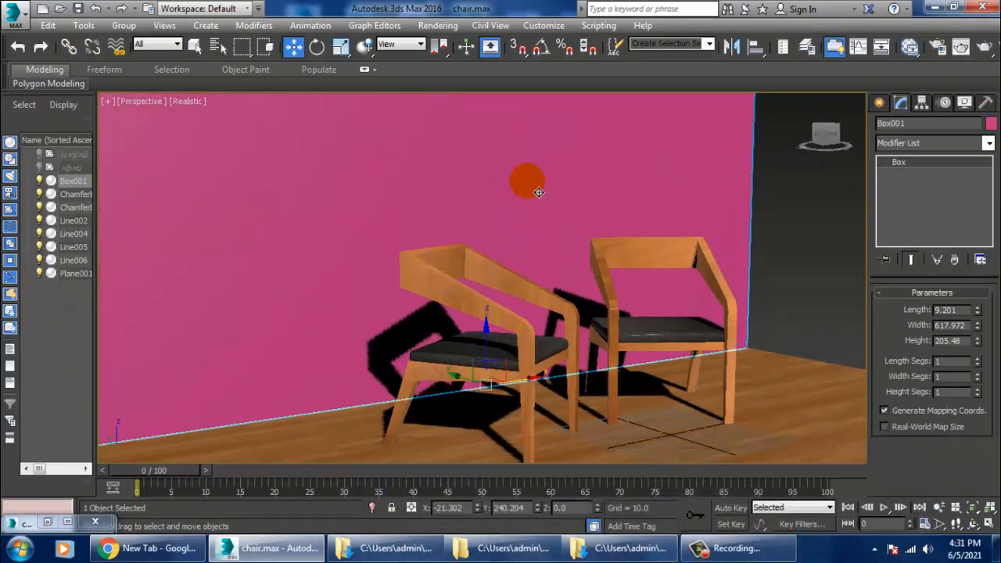
drag(552, 447, 318, 58)
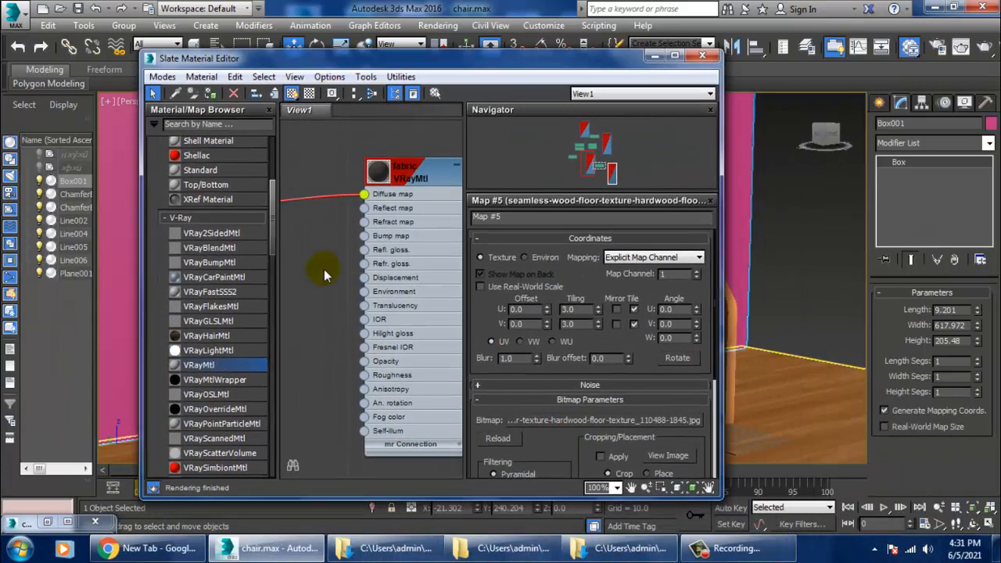
click(674, 57)
scroll(458, 164, down, 5)
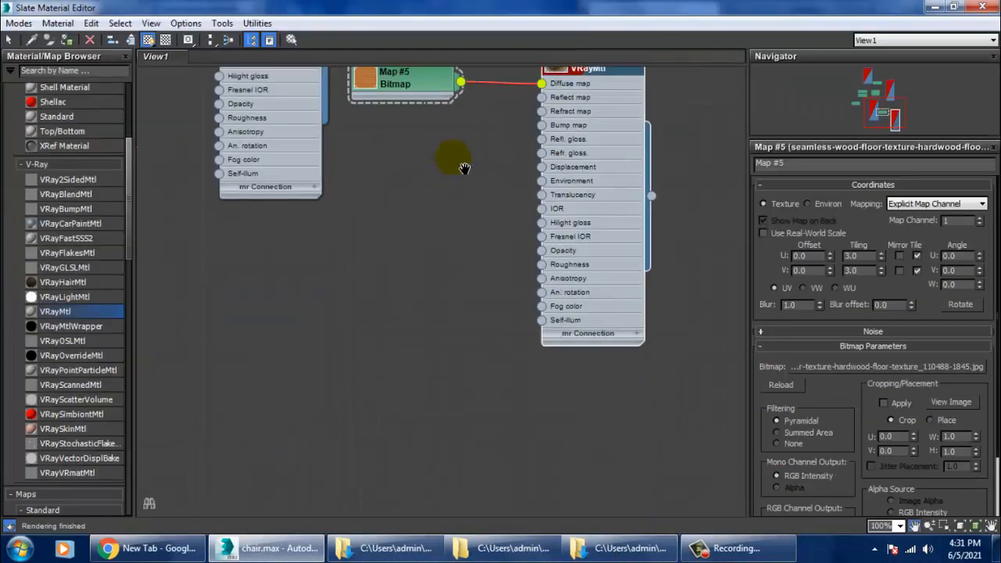
drag(340, 258, 343, 252)
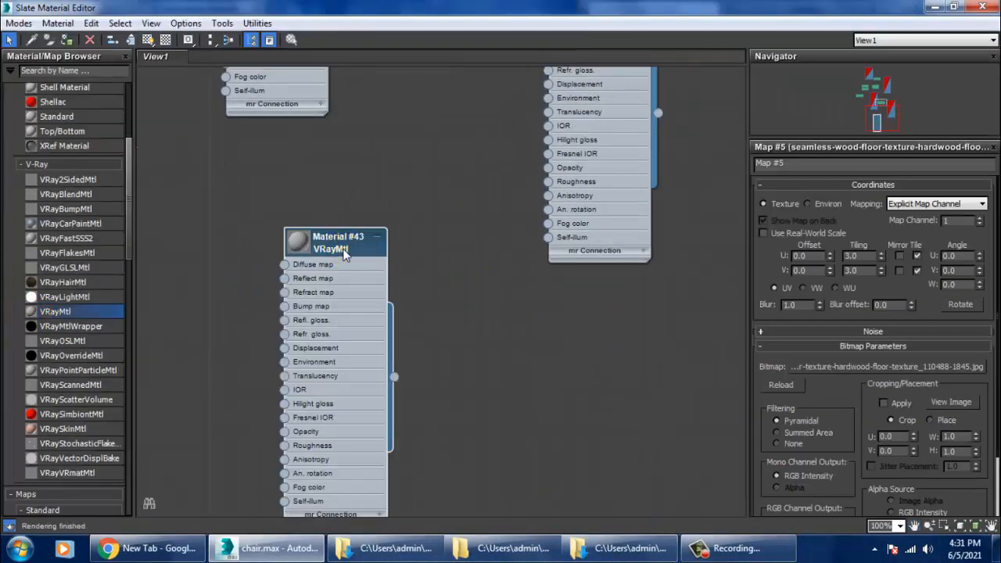
double_click(344, 250)
Step: Load the wall bitmap as the new material's diffuse map, assign the material to the back wall and show it in the viewport
click(860, 200)
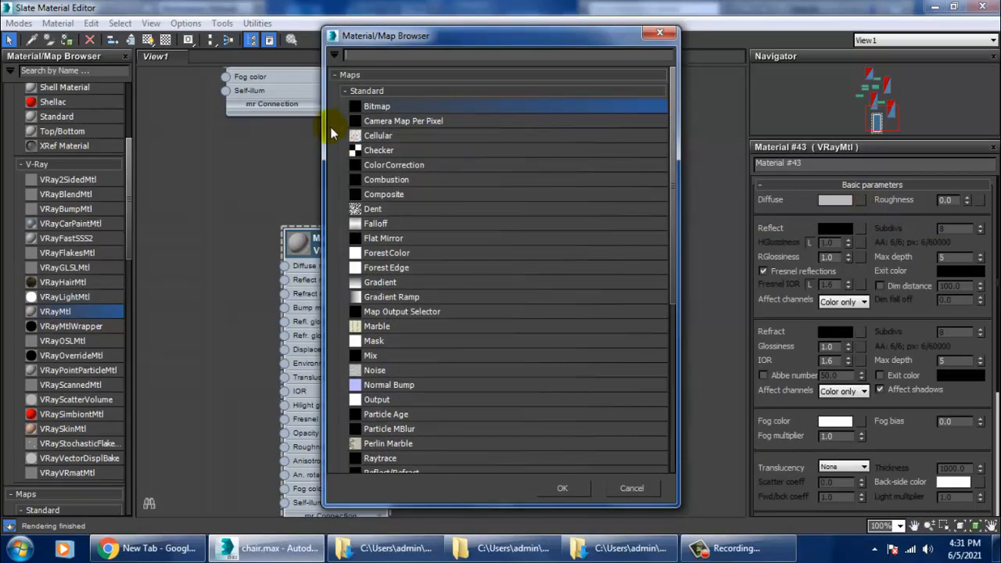
double_click(383, 107)
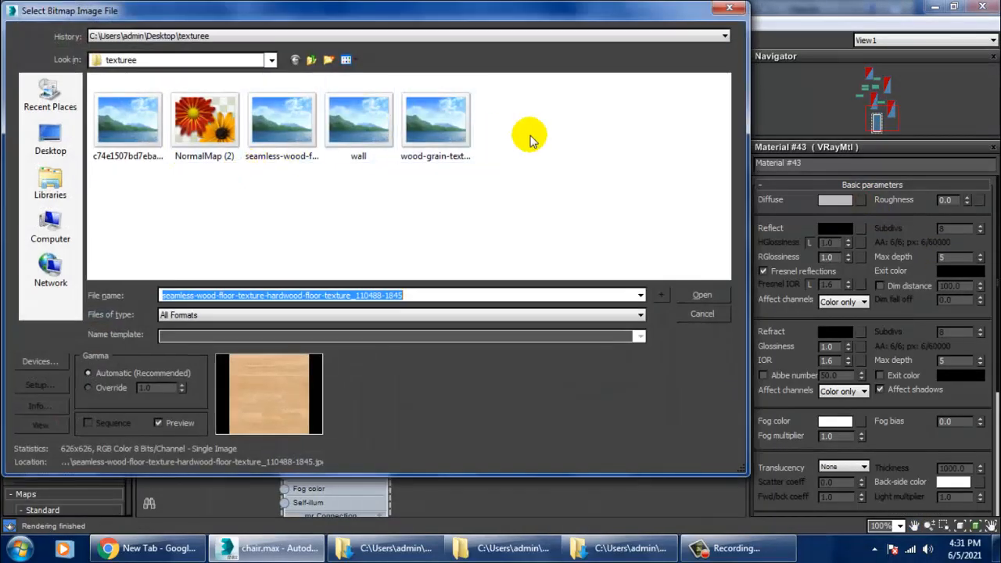
double_click(362, 121)
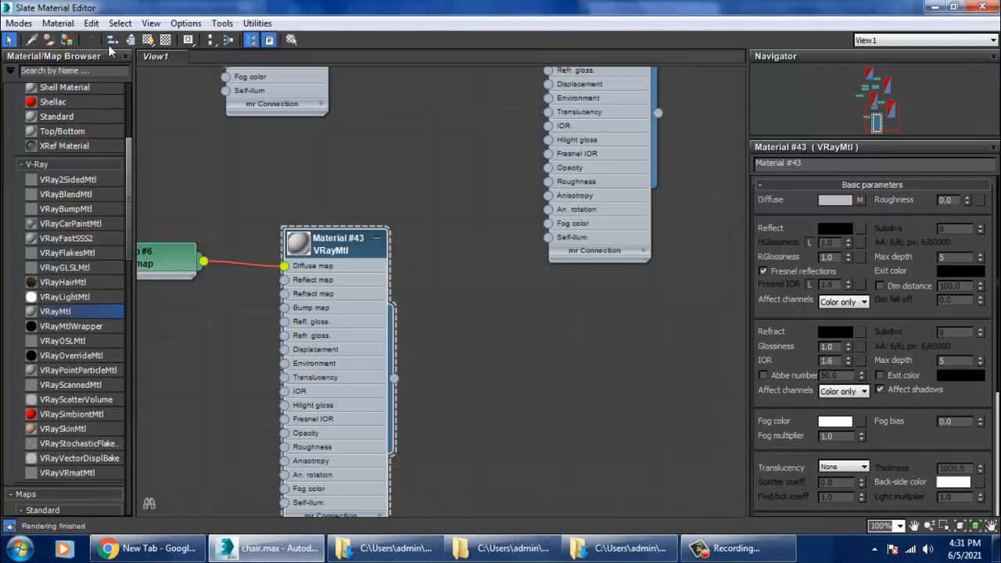
click(147, 39)
Step: Spread out the wall material's nodes and connect a new Noise map to its bump map
drag(328, 244, 431, 244)
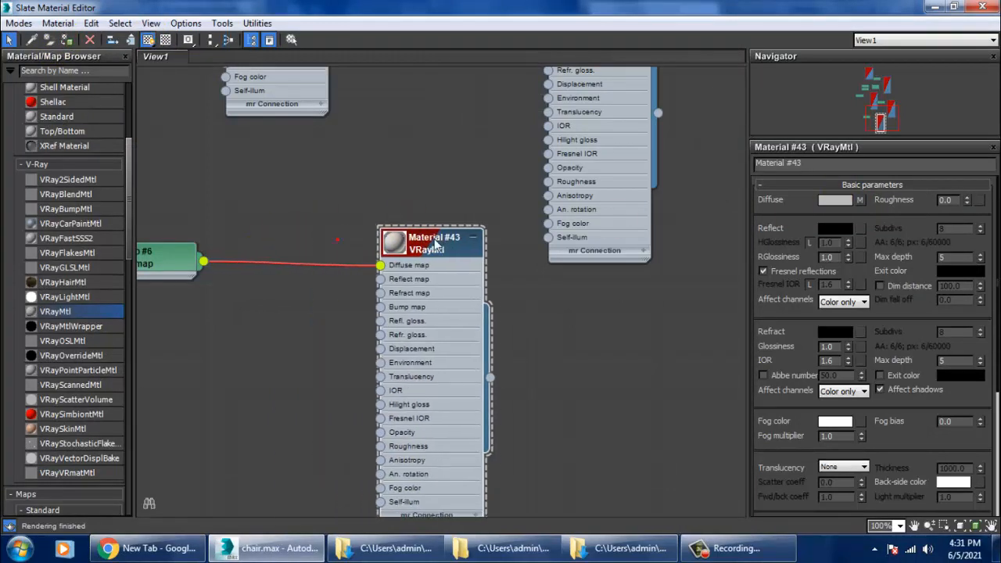
drag(167, 263, 250, 191)
drag(123, 190, 138, 322)
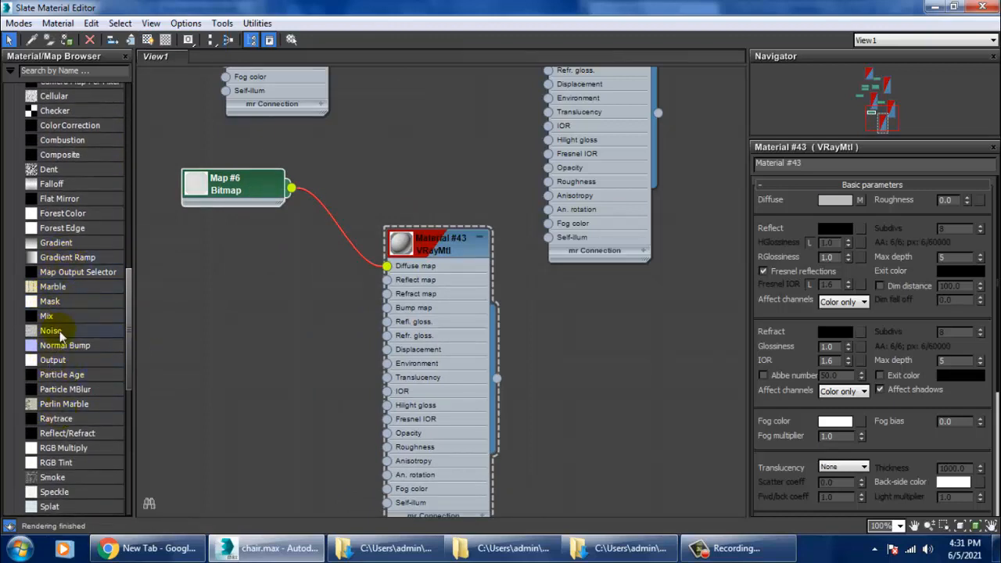
drag(59, 338, 266, 337)
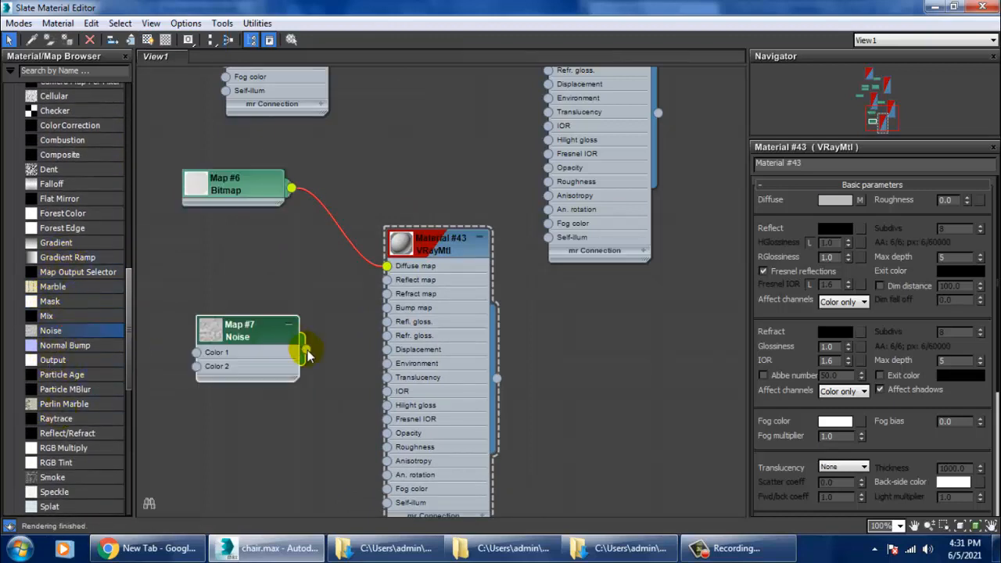
drag(381, 340, 385, 307)
Step: Enlarge the wall material's preview and set its Noise map to Fractal type with a size of 0.3
click(254, 338)
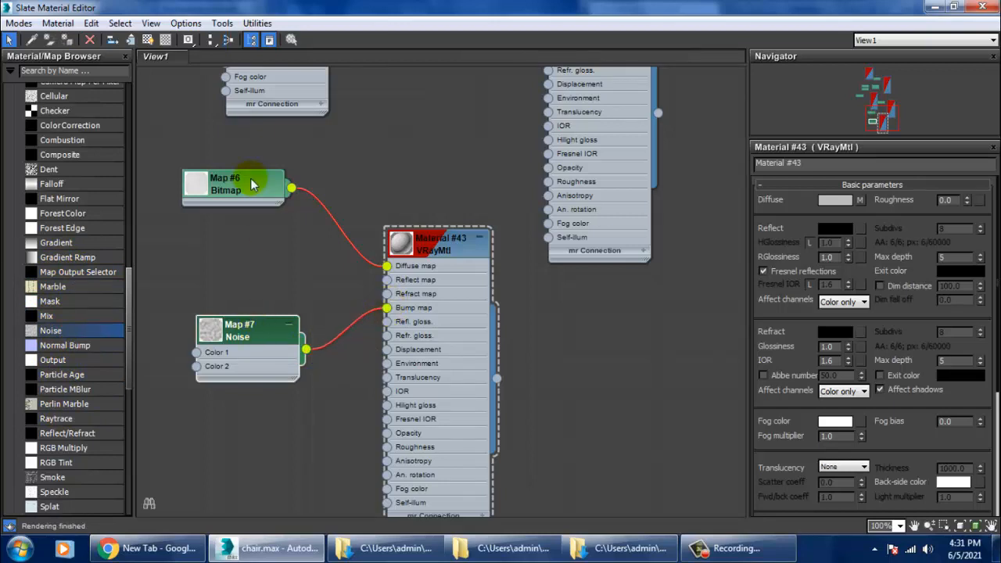
double_click(400, 243)
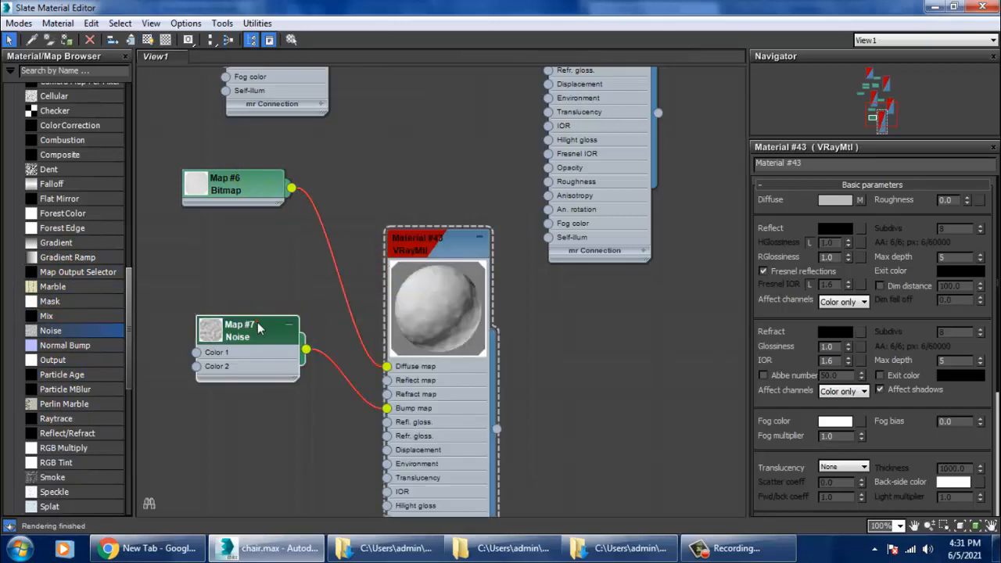
double_click(261, 328)
click(910, 335)
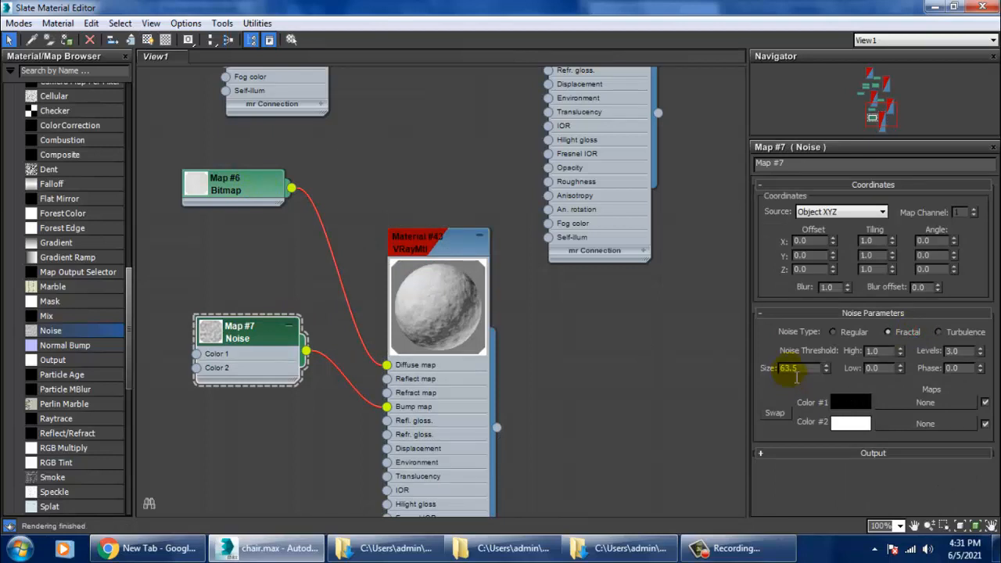
text(0.3)
click(714, 364)
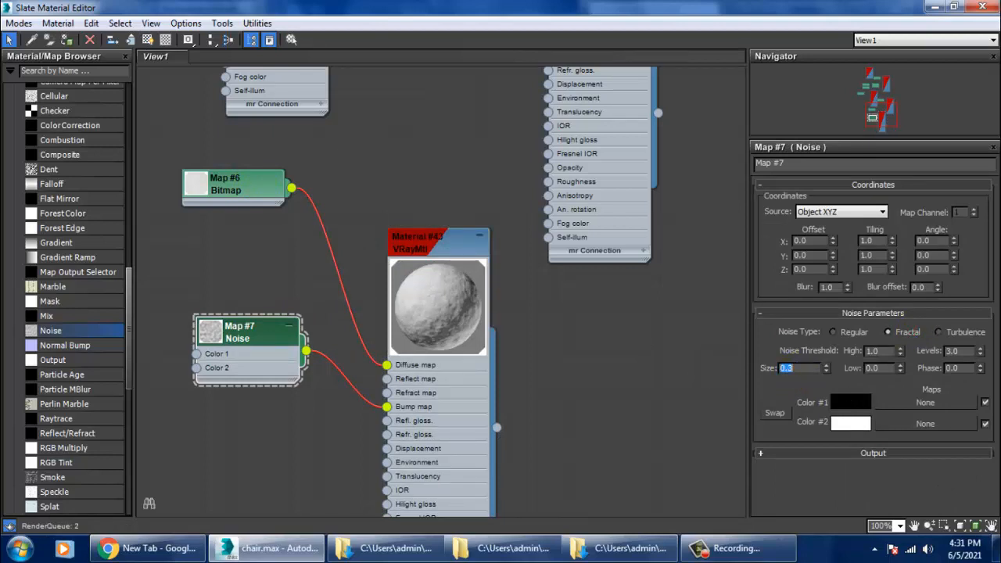
Step: Minimize the material editor and apply a UVW Map modifier with Box mapping to the back wall
click(929, 7)
middle_drag(704, 233, 667, 246)
click(935, 143)
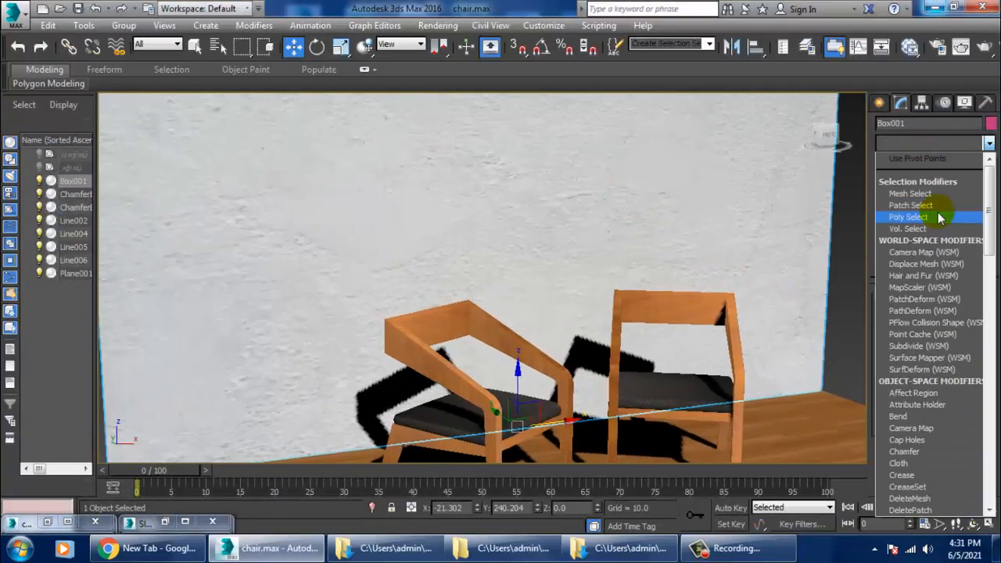
scroll(943, 266, down, 10)
click(917, 381)
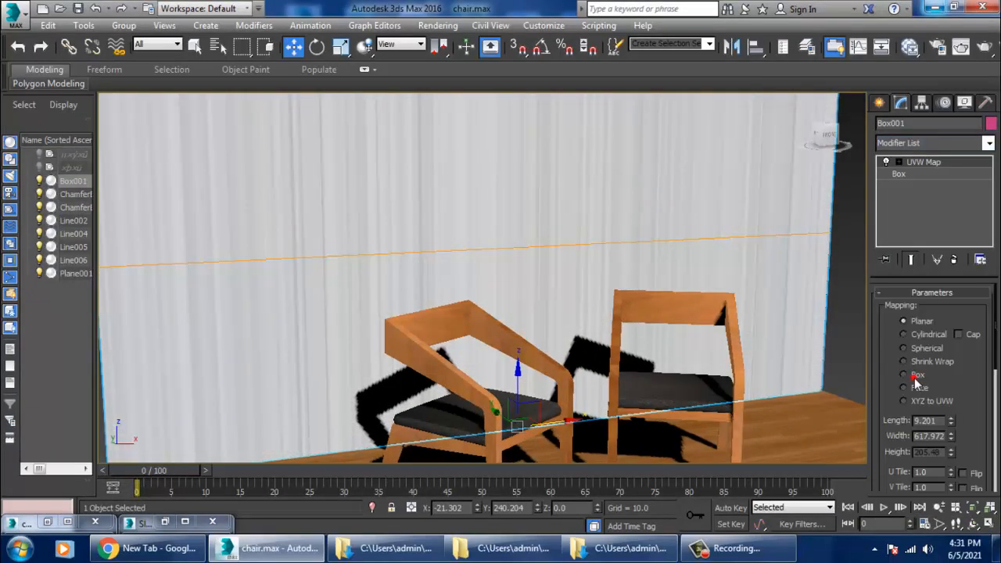
click(907, 376)
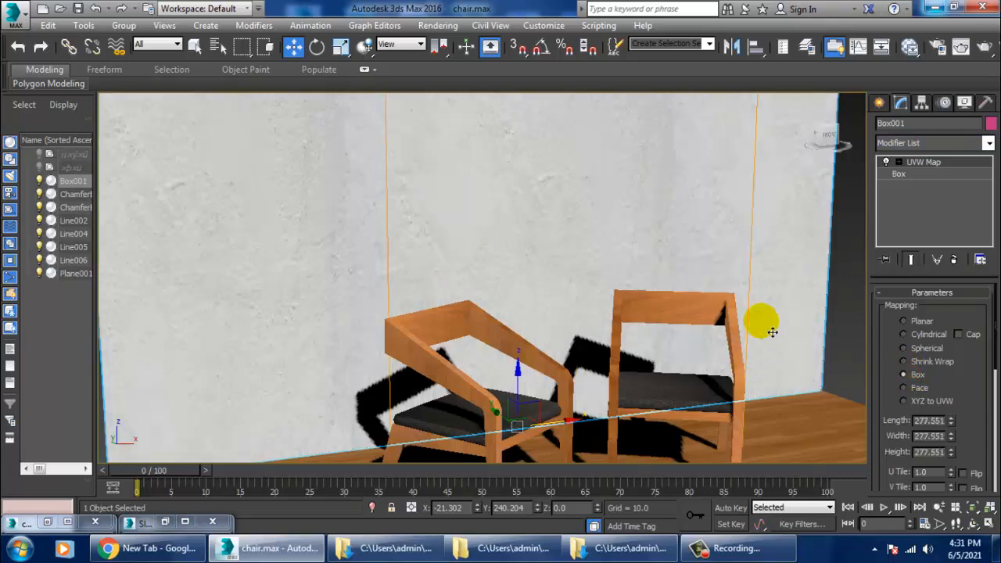
Step: Select the back wall and floor together and stretch them along the X axis to about 137%
key(f)
scroll(755, 316, down, 4)
scroll(762, 325, up, 4)
alt+middle_drag(792, 336, 763, 311)
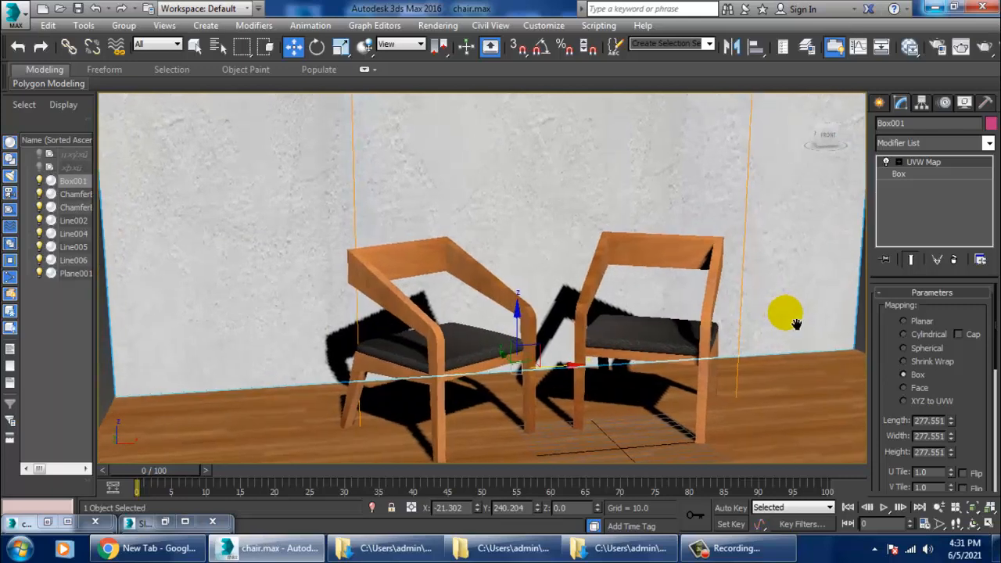
ctrl+click(796, 365)
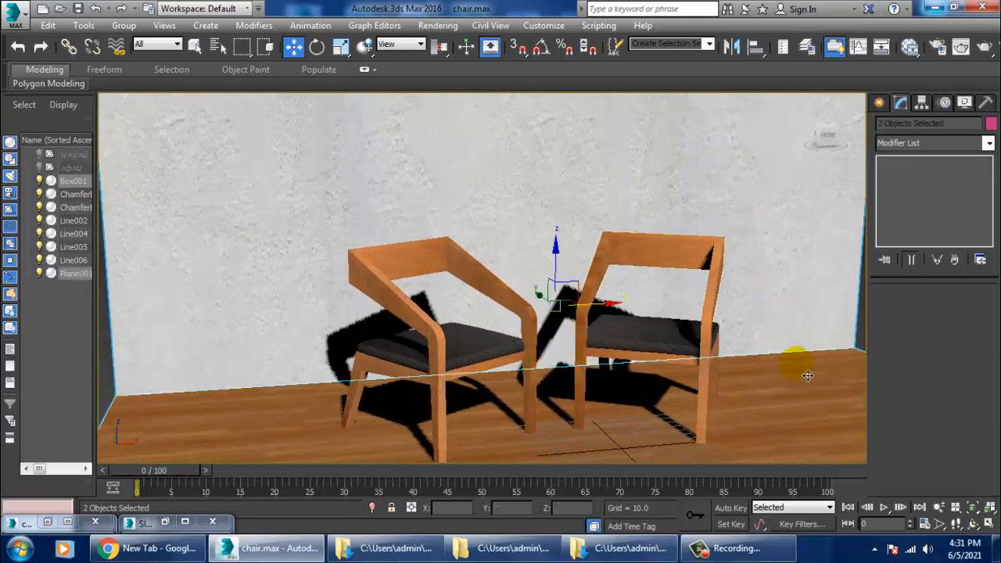
key(r)
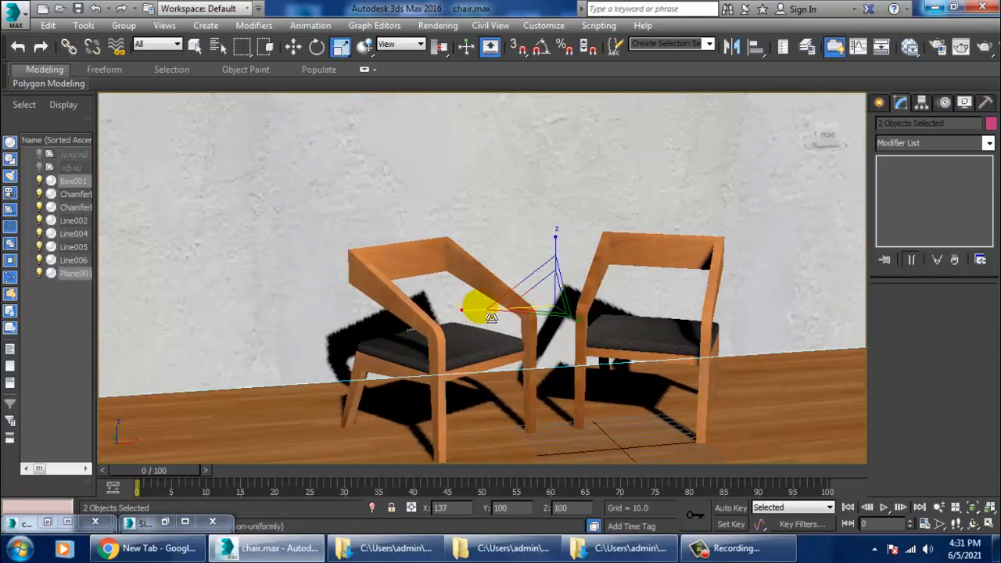
drag(492, 317, 491, 316)
Step: Create a V-Ray plane light beside the chairs, with a half-length of about 223 and a half-width of about 147
alt+middle_drag(563, 344, 636, 331)
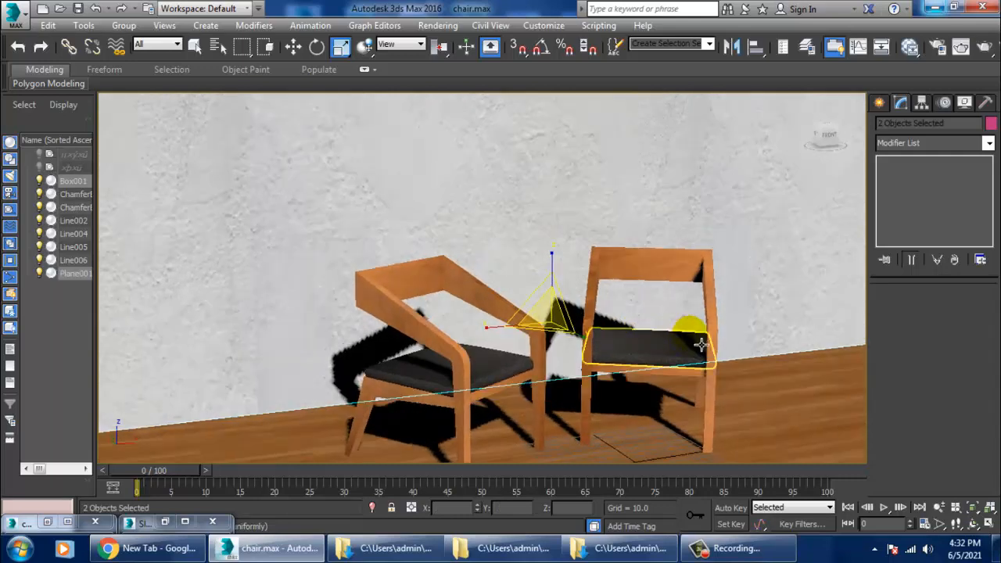
middle_drag(702, 345, 696, 275)
key(w)
click(879, 103)
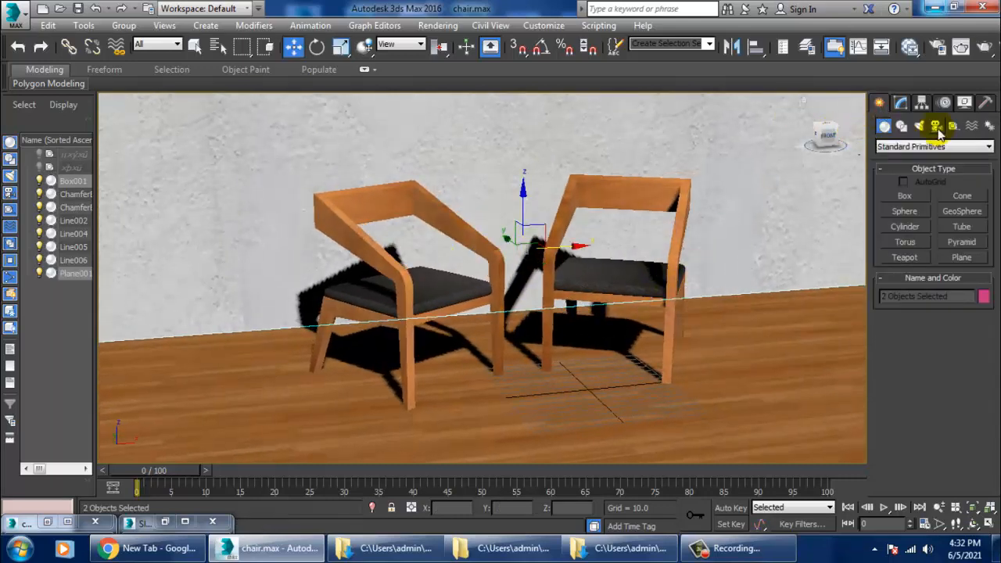
click(920, 128)
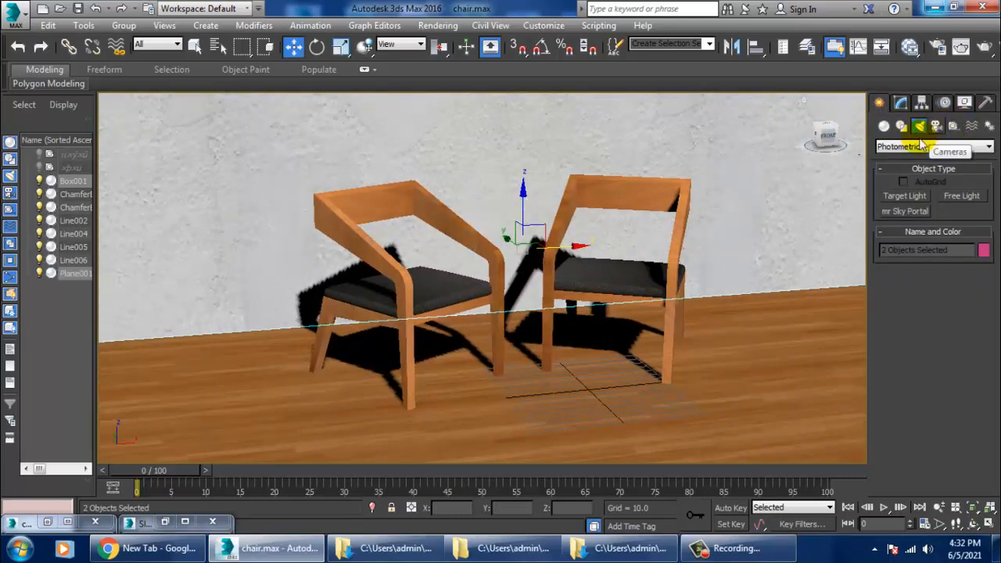
click(911, 147)
click(886, 179)
click(917, 193)
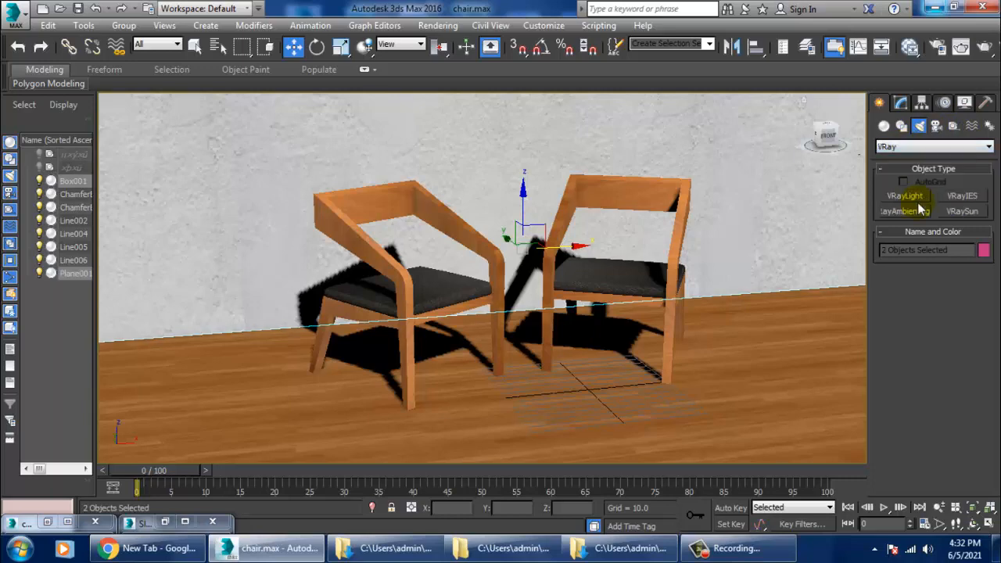
alt+middle_drag(780, 344, 664, 339)
scroll(664, 339, down, 4)
drag(552, 336, 839, 438)
Step: Raise the plane light and rotate it to about 49, 5 and 34 degrees in X, Y and Z to aim at the chairs
key(w)
drag(692, 351, 724, 263)
key(e)
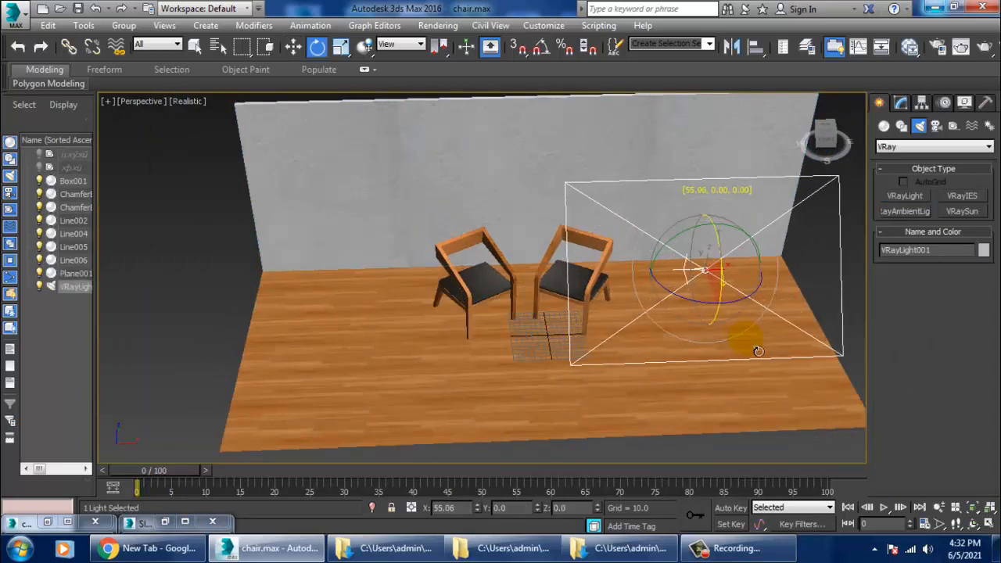
drag(708, 303, 760, 303)
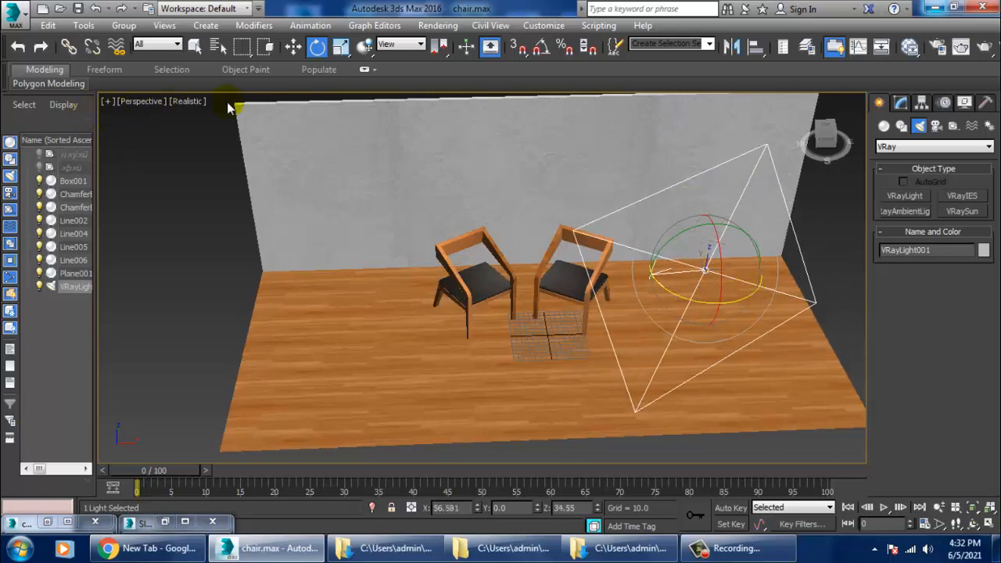
drag(712, 228, 728, 261)
alt+middle_drag(727, 261, 713, 228)
scroll(699, 257, up, 6)
alt+middle_drag(585, 288, 664, 250)
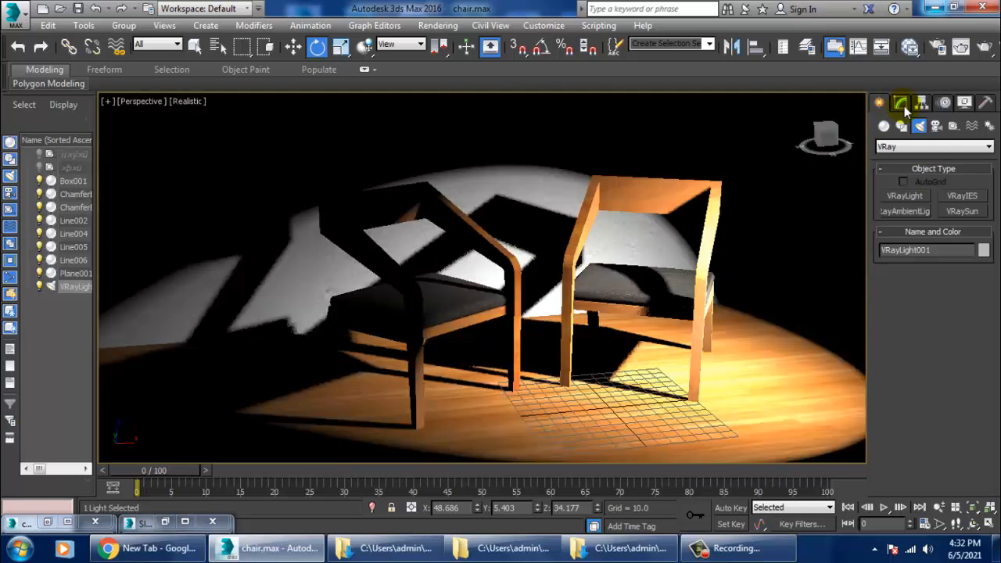
Step: Set the plane light's intensity multiplier to 0.5 and its colour mode to Temperature
click(901, 103)
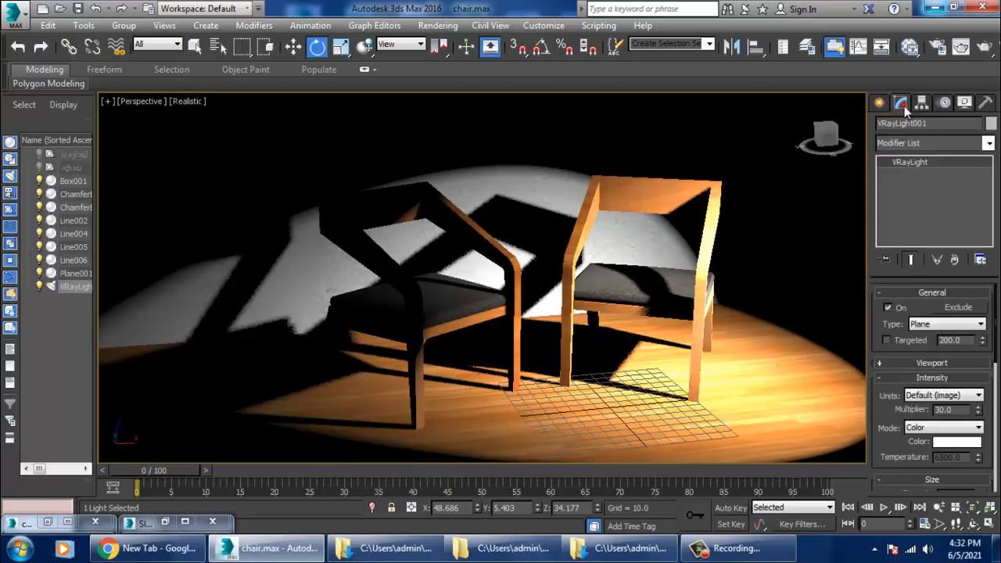
double_click(946, 409)
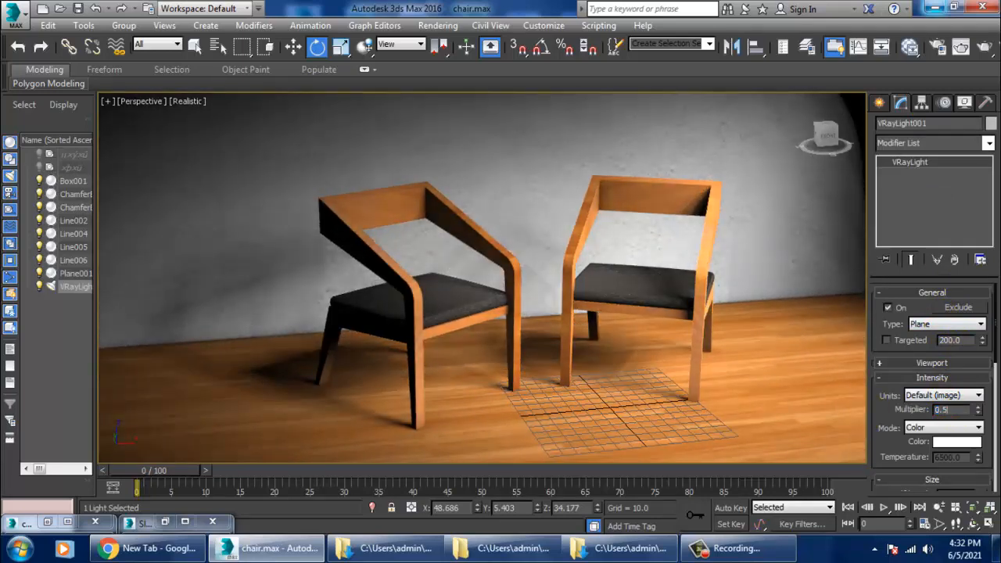
key(Return)
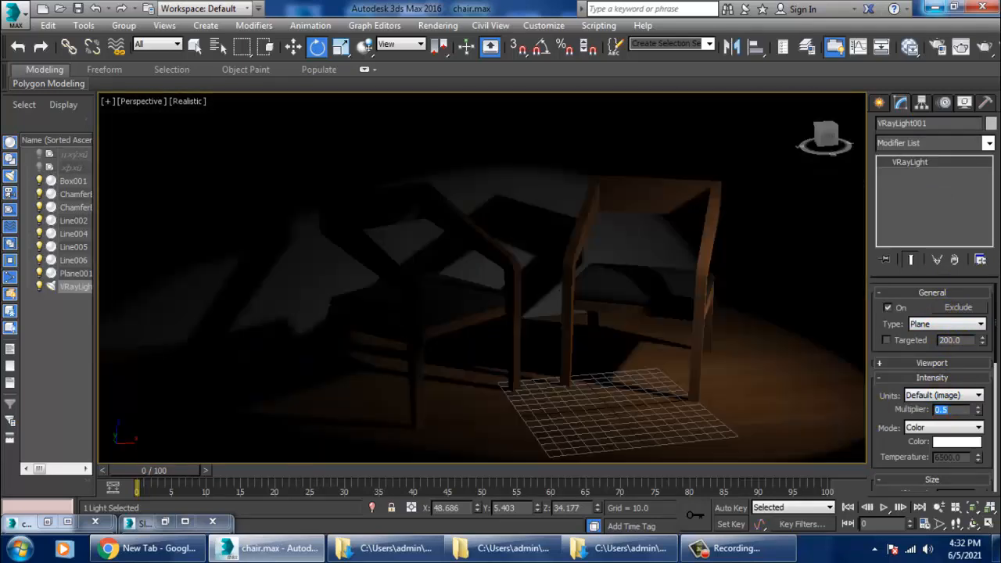
click(956, 430)
click(942, 447)
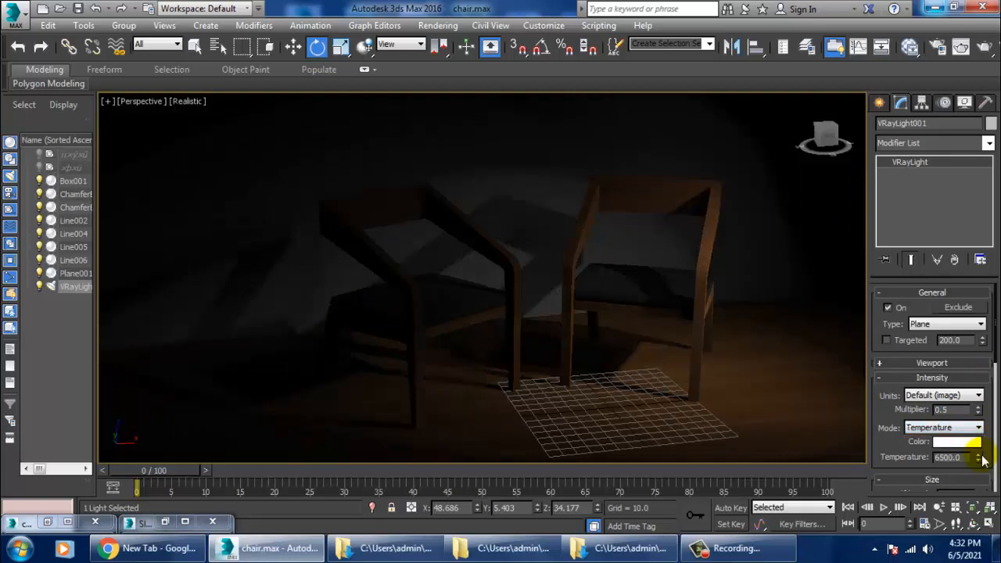
Step: Adjust the plane light's colour temperature to a warm tone of about 4351
drag(983, 460, 955, 493)
drag(903, 426, 919, 86)
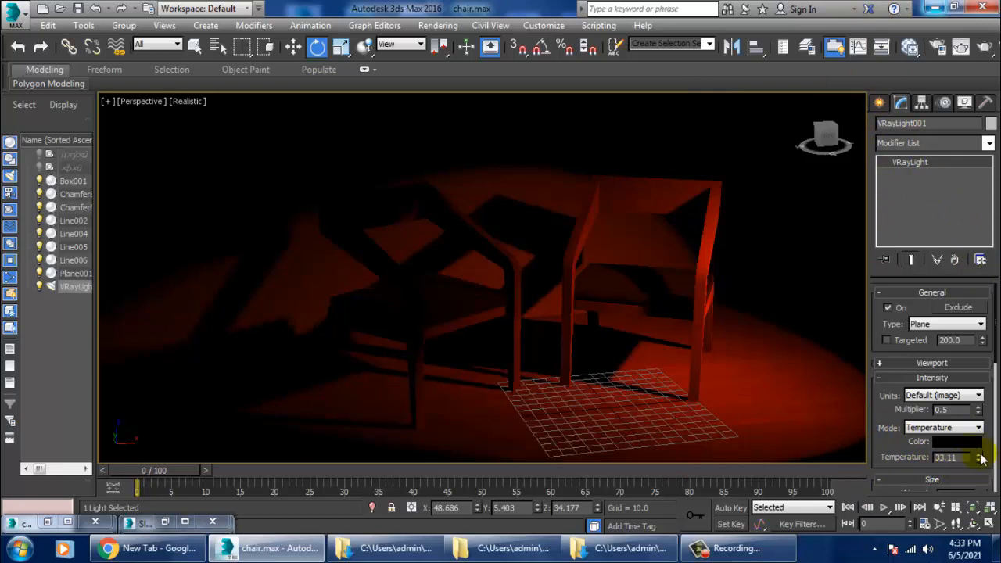
drag(937, 224, 943, 469)
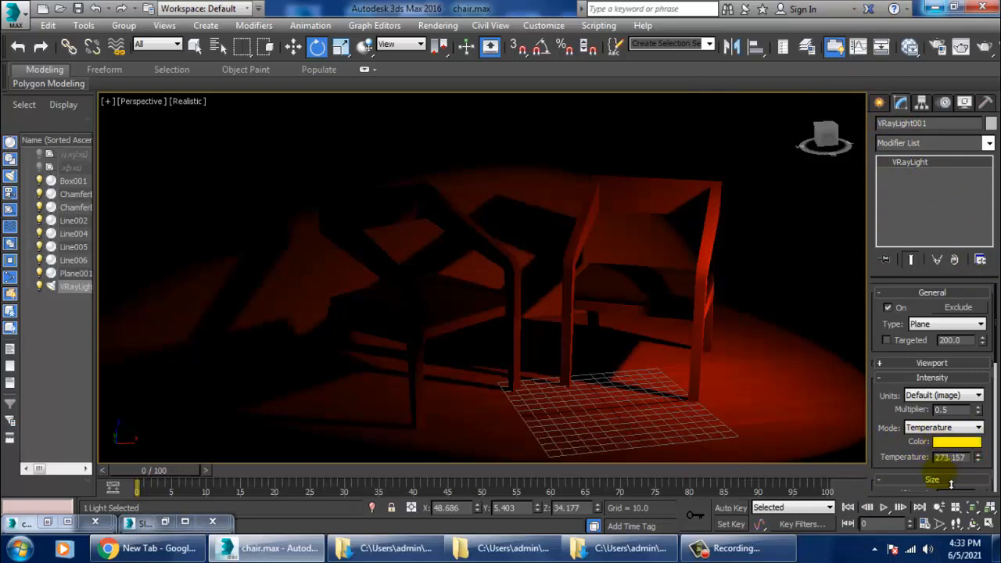
drag(956, 524, 916, 331)
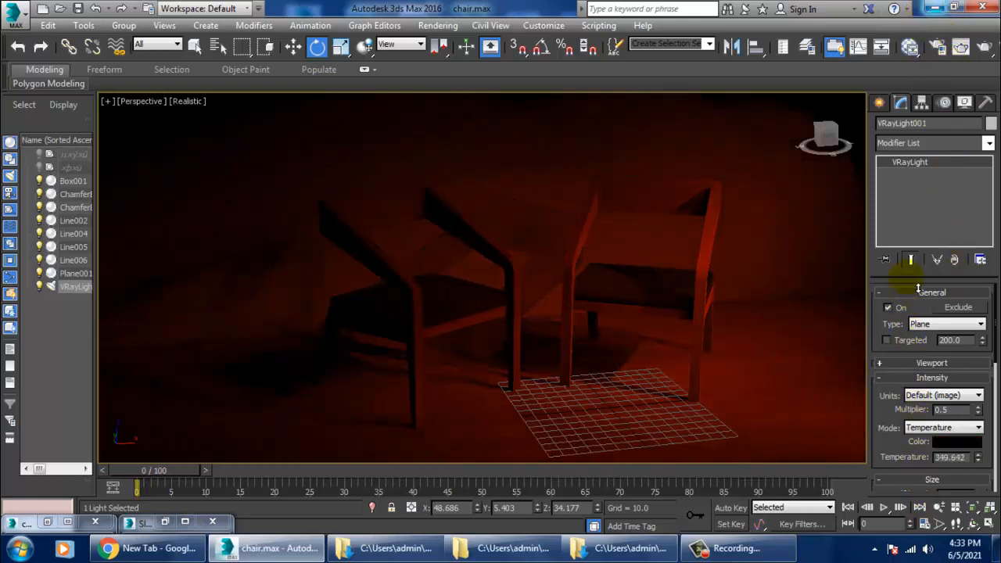
drag(918, 290, 922, 422)
drag(922, 293, 921, 66)
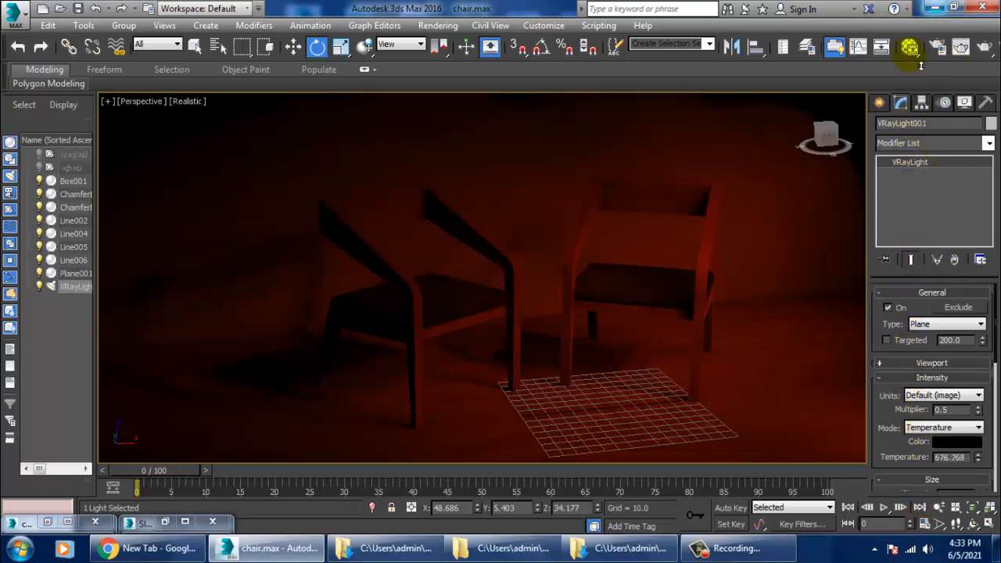
mouse_move(920, 465)
mouse_down()
mouse_move(910, 396)
mouse_move(909, 461)
mouse_up()
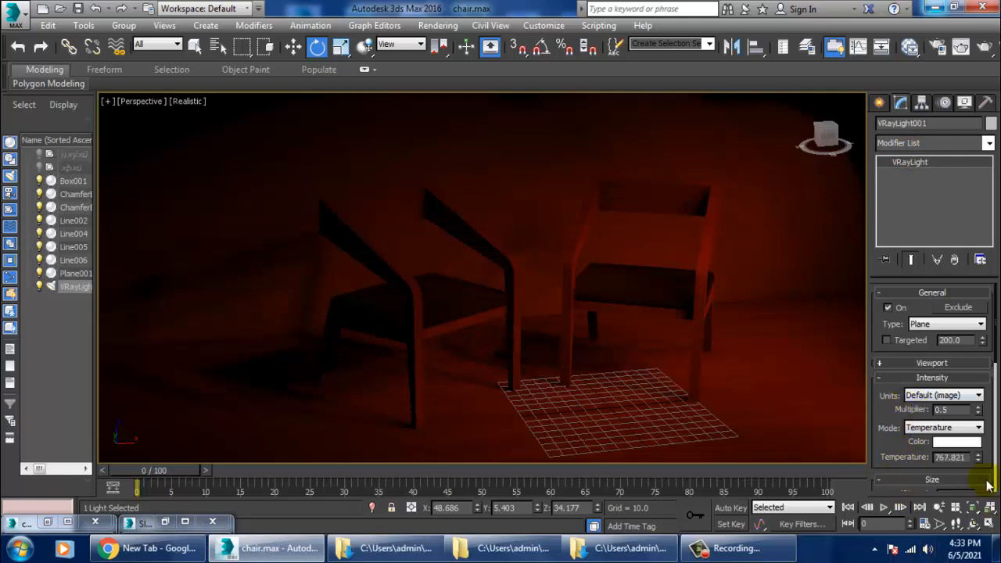
drag(976, 460, 995, 487)
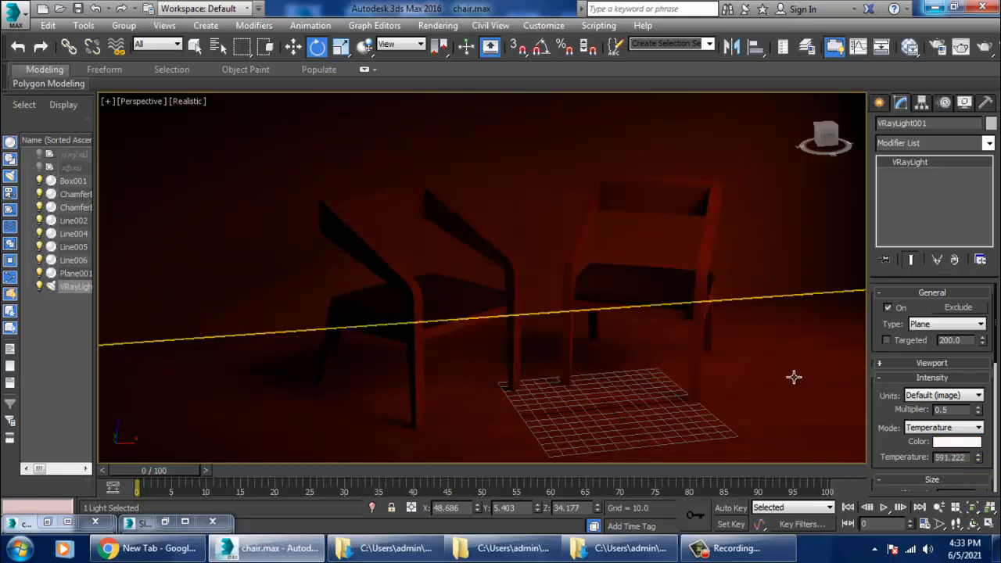
mouse_move(793, 376)
mouse_down()
mouse_move(724, 362)
mouse_move(907, 399)
mouse_move(800, 394)
mouse_up()
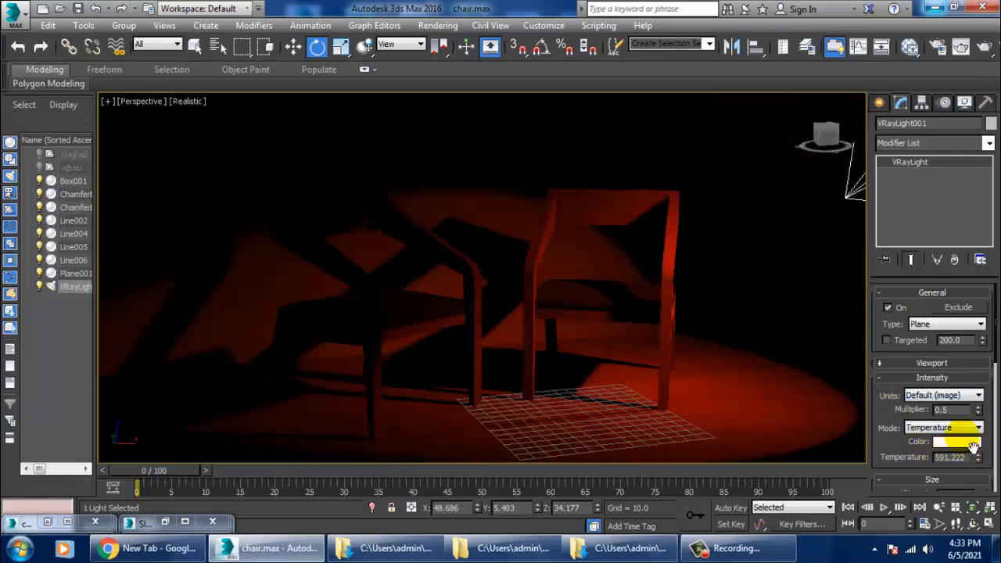
click(977, 407)
drag(978, 412, 981, 262)
click(979, 407)
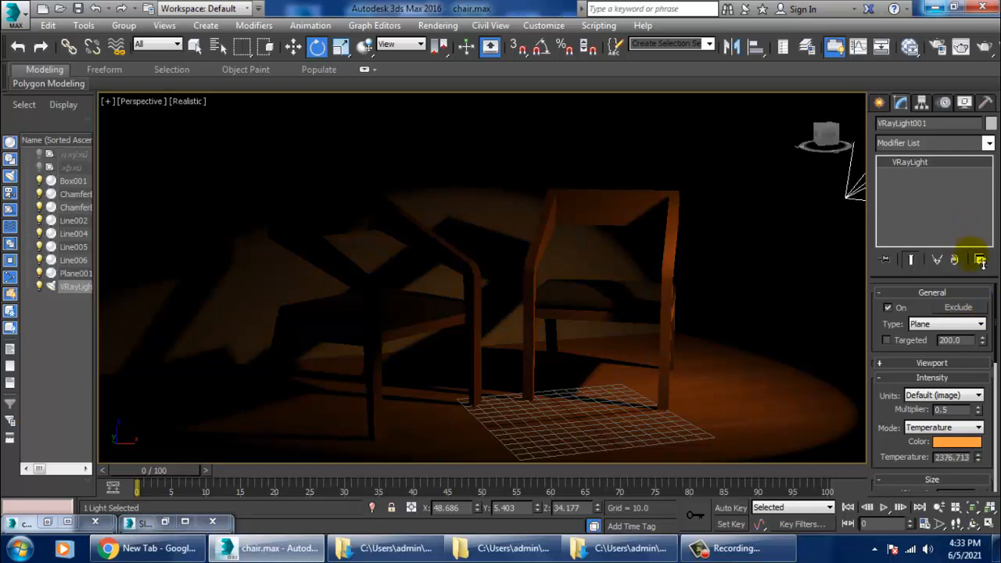
drag(992, 295, 969, 522)
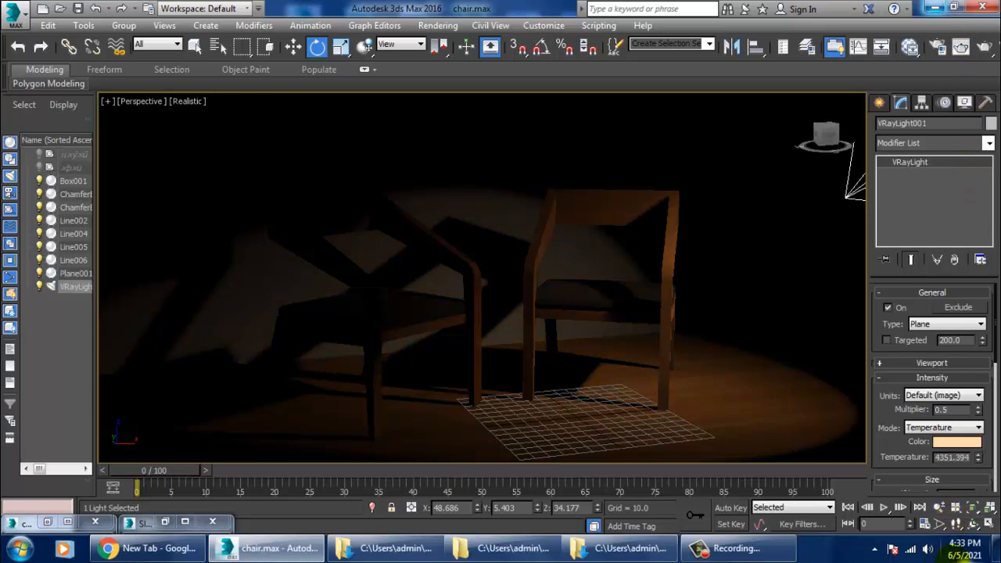
Step: Enable the Double-sided, Invisible and No decay options for the plane light
scroll(910, 446, down, 5)
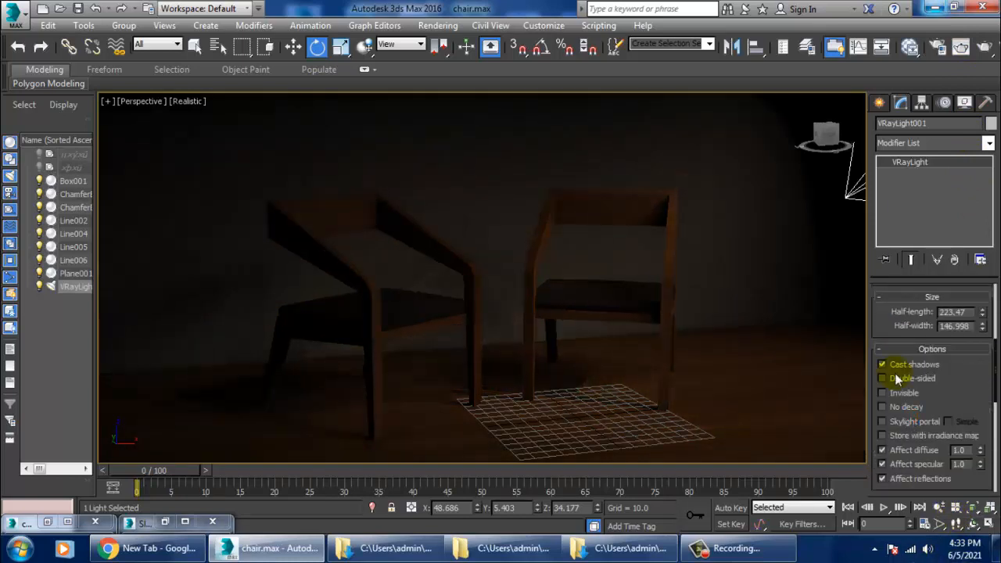
click(898, 378)
click(899, 394)
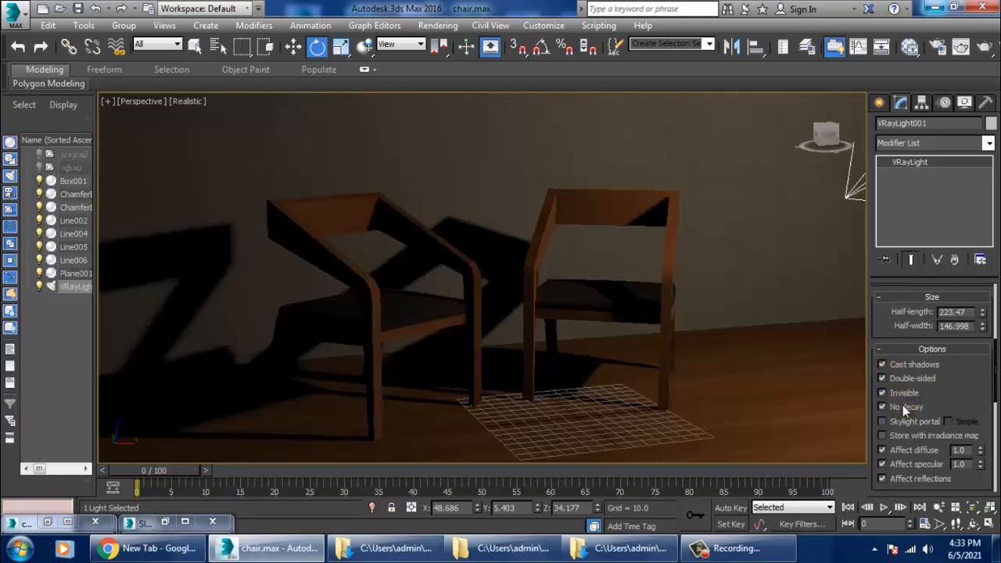
click(904, 408)
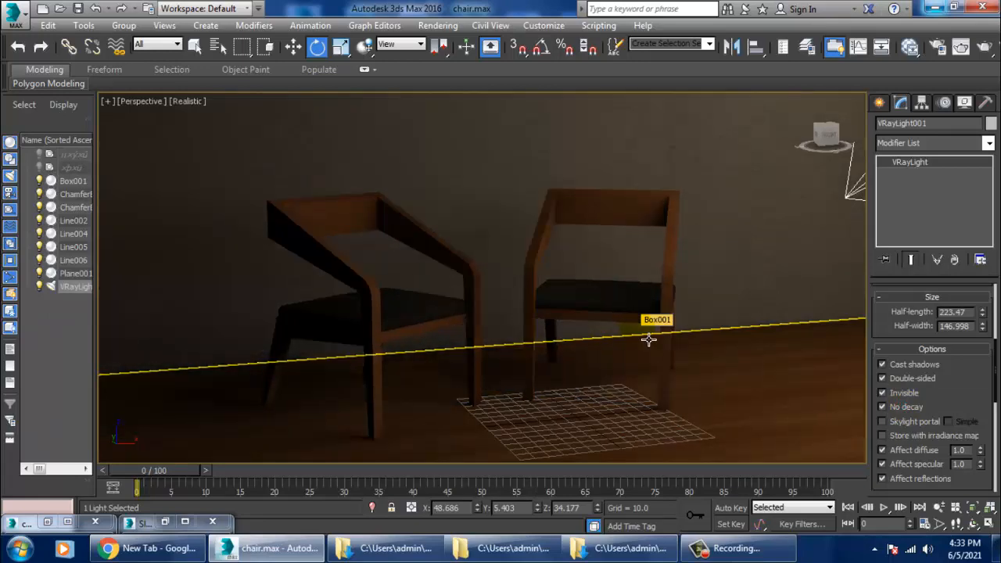
Step: Set the plane light's intensity multiplier to 3
scroll(664, 307, down, 4)
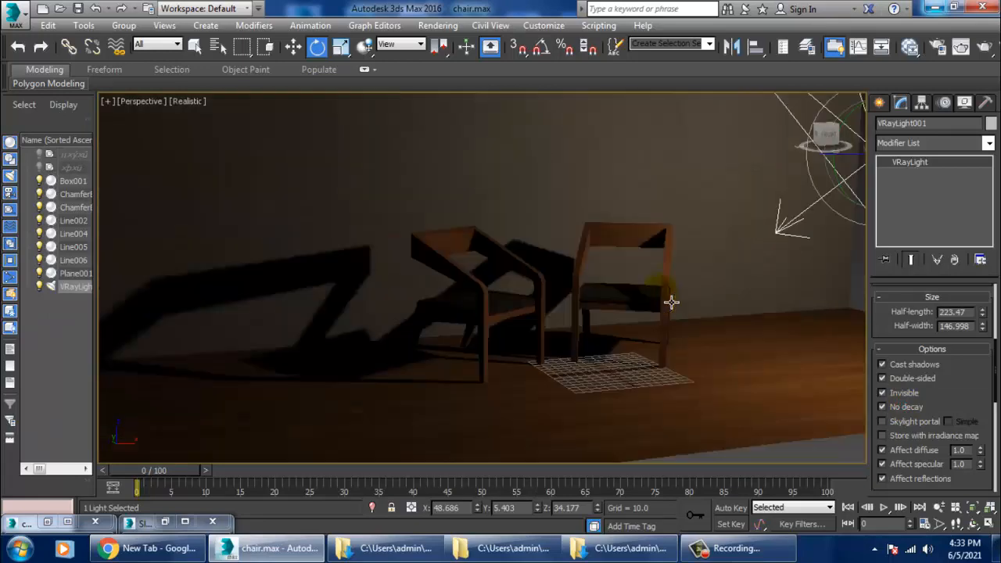
mouse_move(737, 300)
alt+middle_down()
mouse_move(782, 324)
mouse_move(764, 336)
mouse_move(699, 313)
mouse_move(711, 297)
mouse_move(708, 326)
mouse_move(688, 313)
mouse_move(697, 311)
alt+middle_up()
key(w)
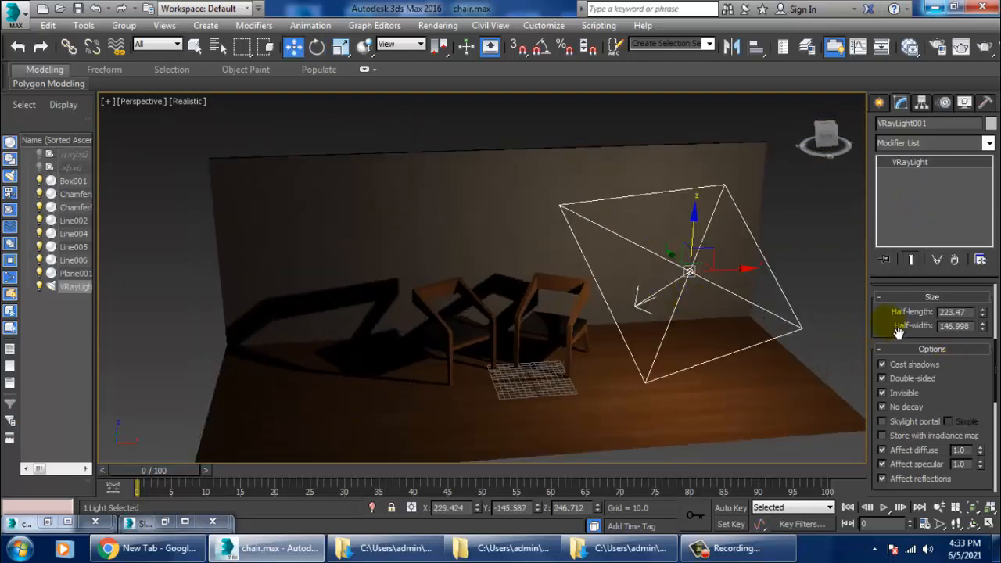
scroll(899, 332, up, 5)
double_click(951, 408)
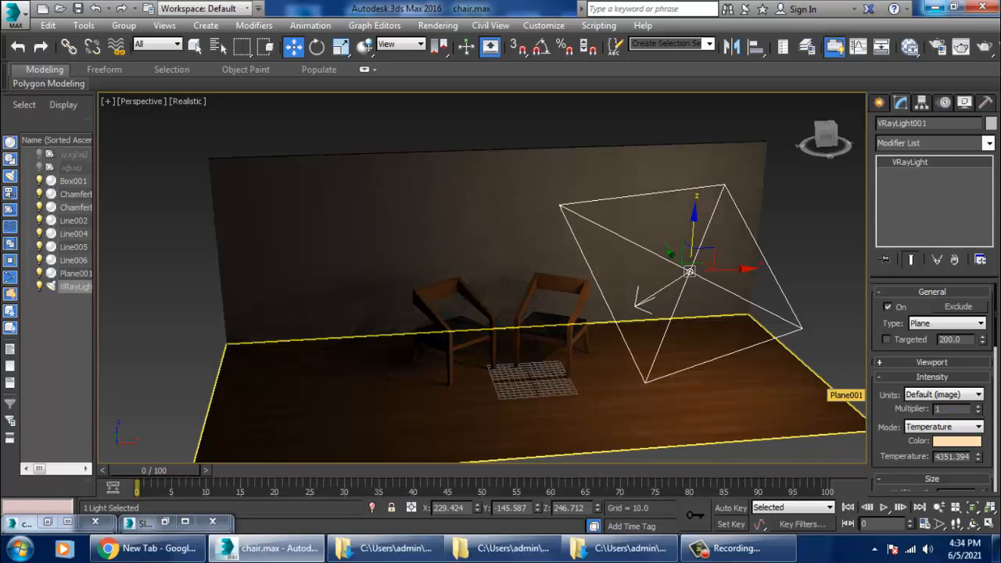
text(3)
key(Return)
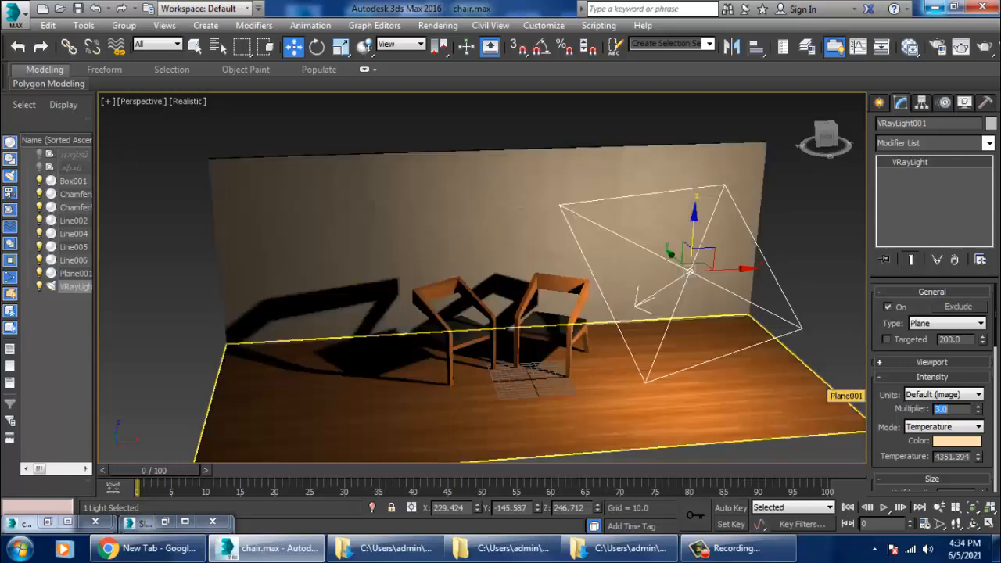
Step: Mirror the plane light about the X axis as a copy and place it on the opposite side of the chairs, at about X -378
alt+middle_drag(697, 349, 720, 291)
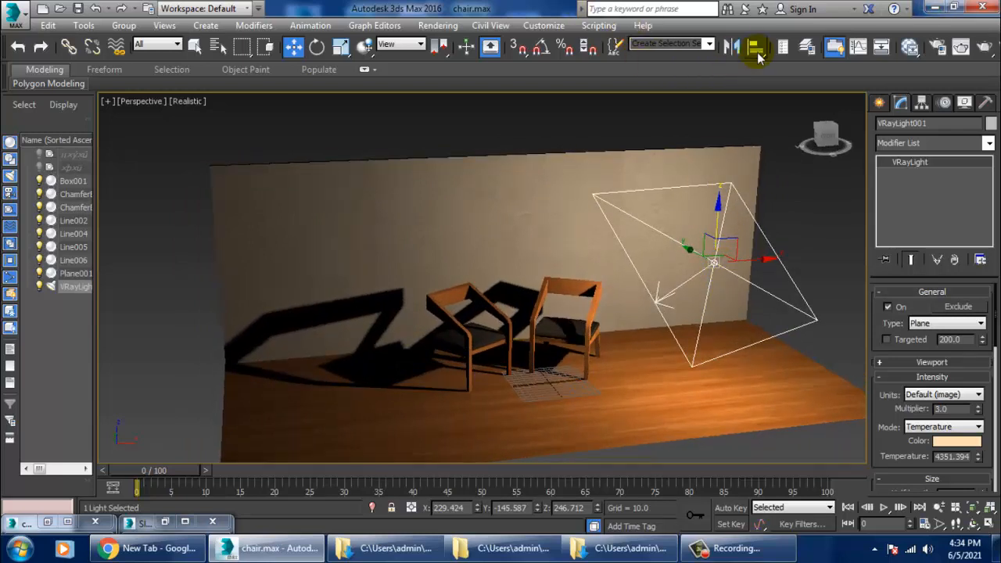
click(731, 47)
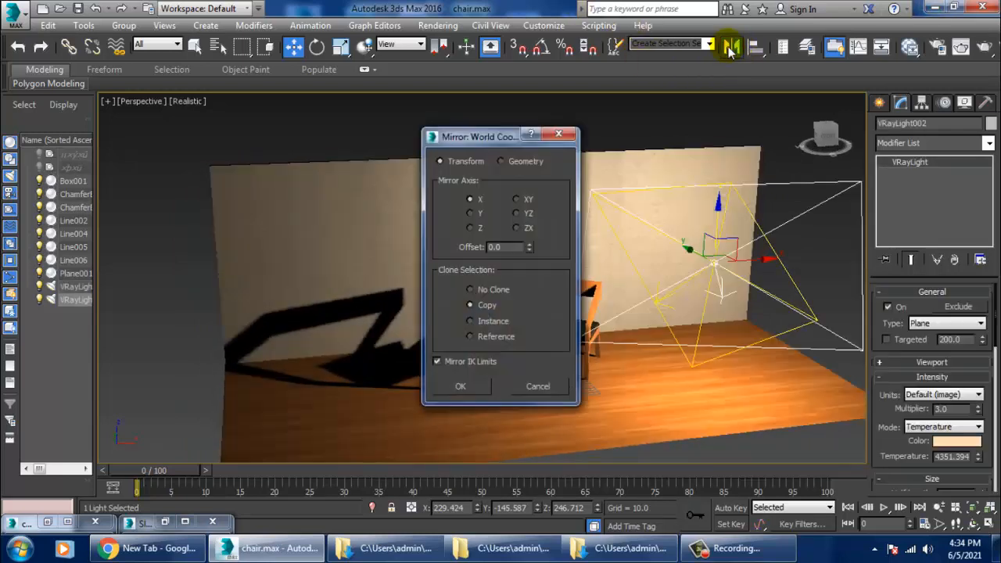
click(475, 386)
drag(411, 318, 387, 313)
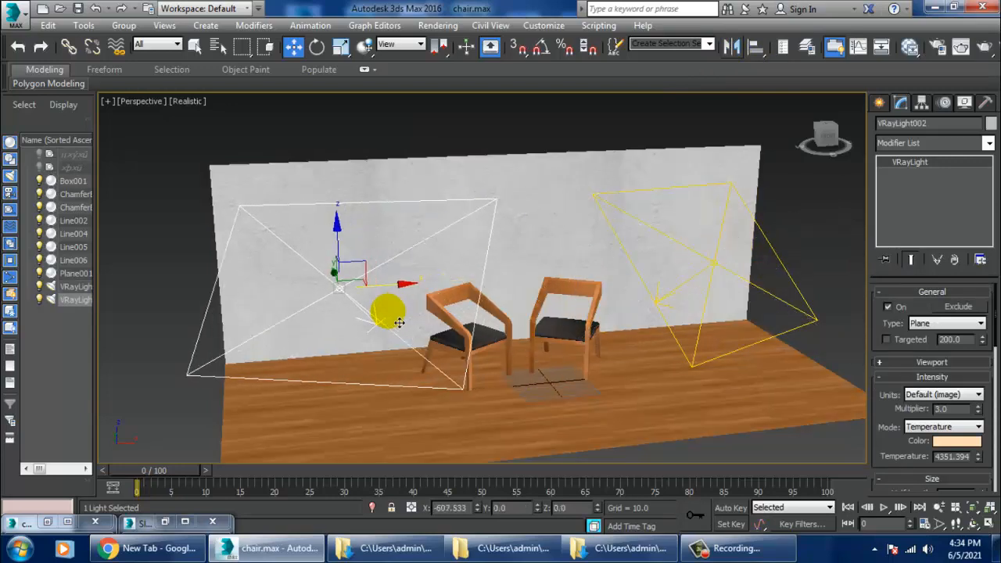
Step: Set the mirrored plane light's intensity multiplier to 0.5
click(892, 397)
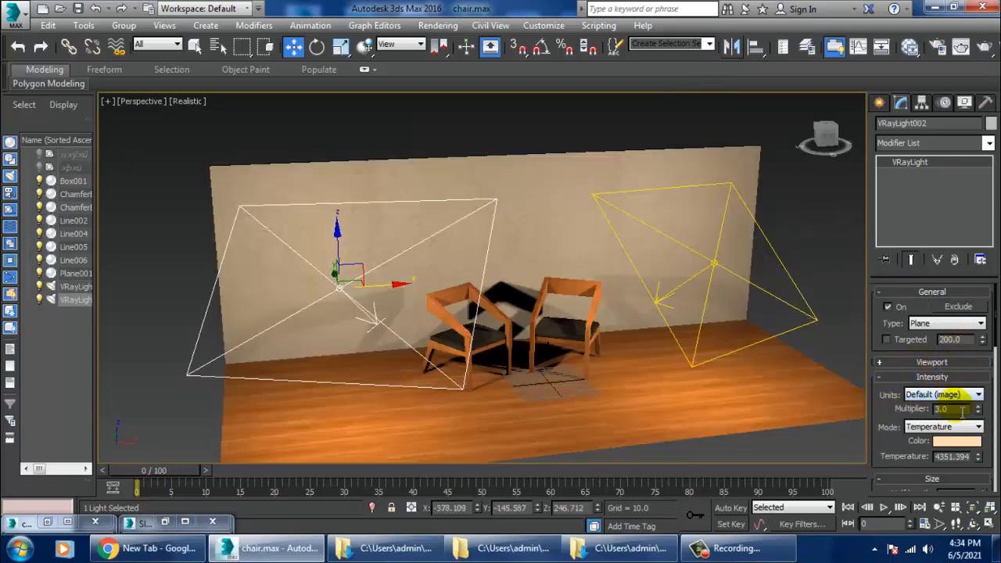
drag(961, 410, 818, 413)
text(0.5)
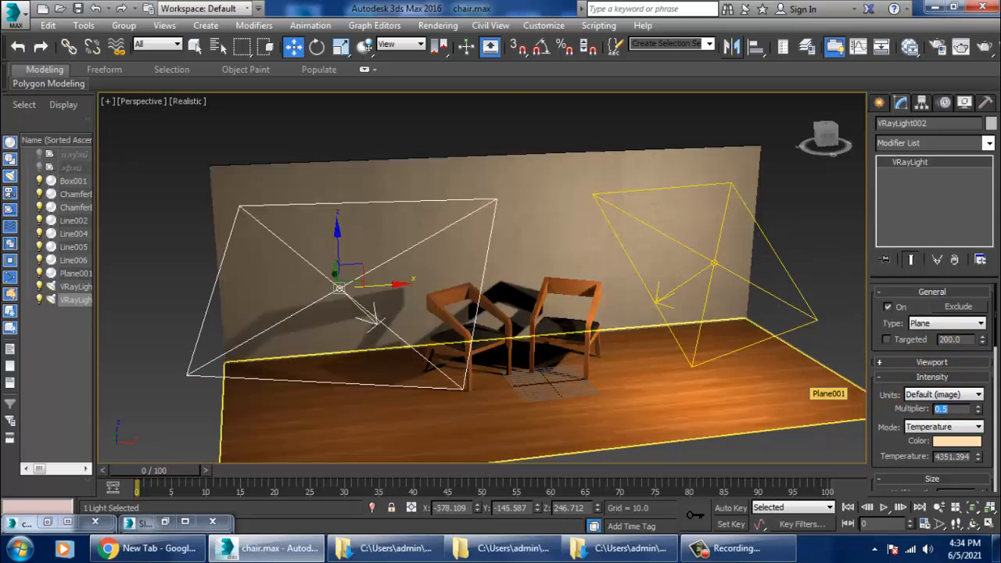
Step: Turn off Cast shadows for the mirrored plane light and inspect the chairs up close
drag(900, 454, 899, 358)
scroll(911, 372, down, 2)
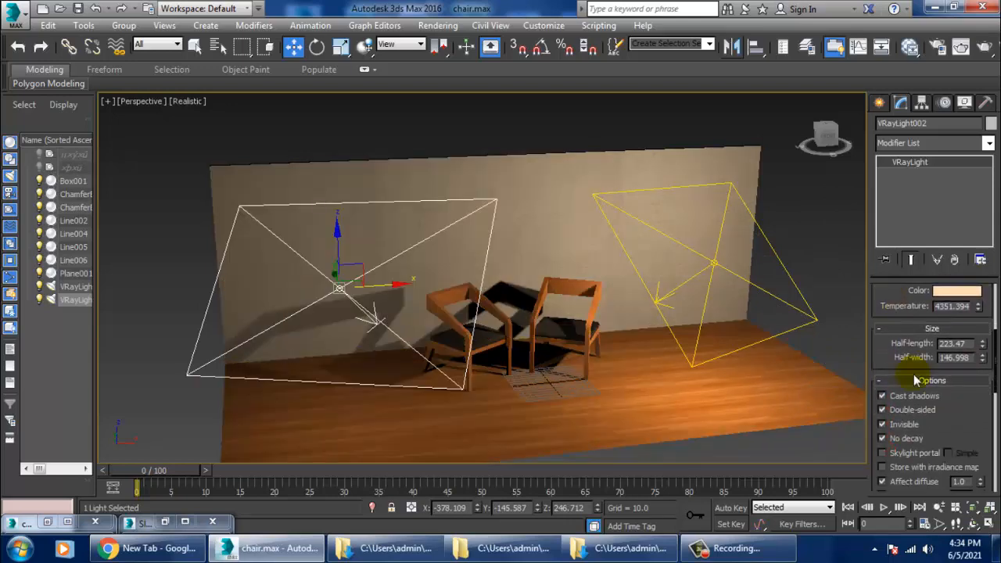
scroll(614, 304, up, 8)
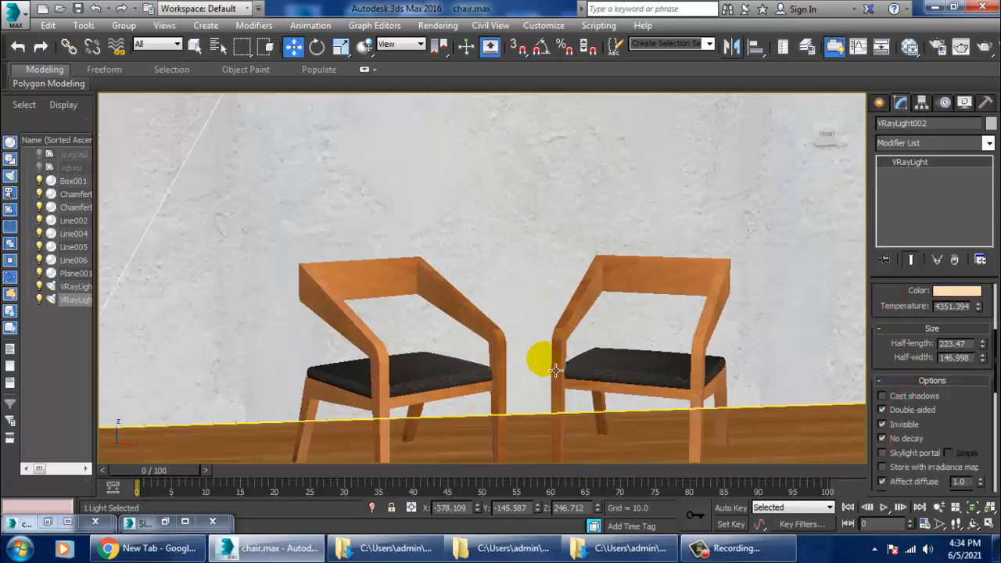
middle_drag(543, 358, 618, 335)
scroll(602, 334, up, 3)
middle_drag(598, 300, 571, 346)
Step: Set the texture resolution of both plane lights to 2048, the mirrored light first, and clear the selection
scroll(927, 437, down, 8)
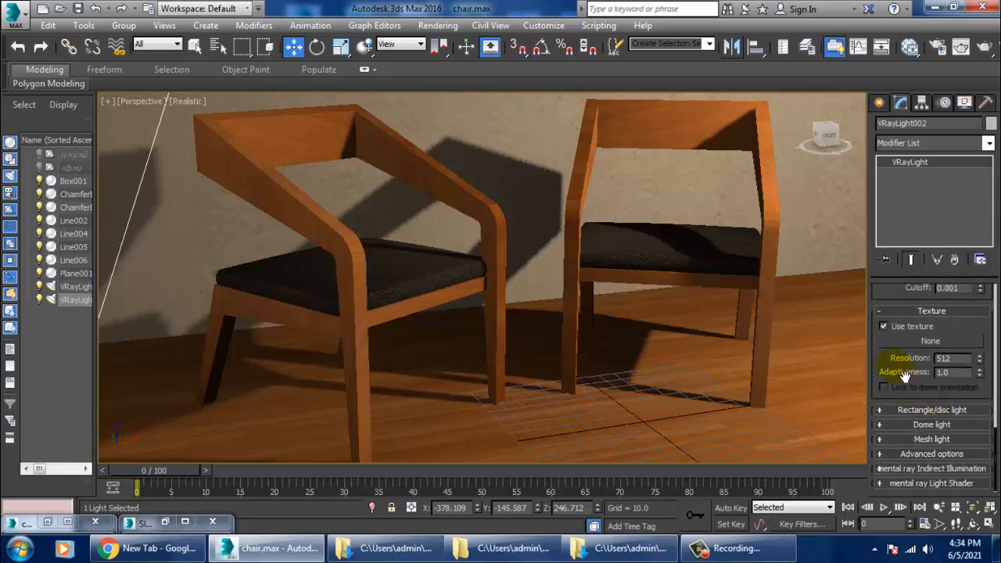
double_click(946, 358)
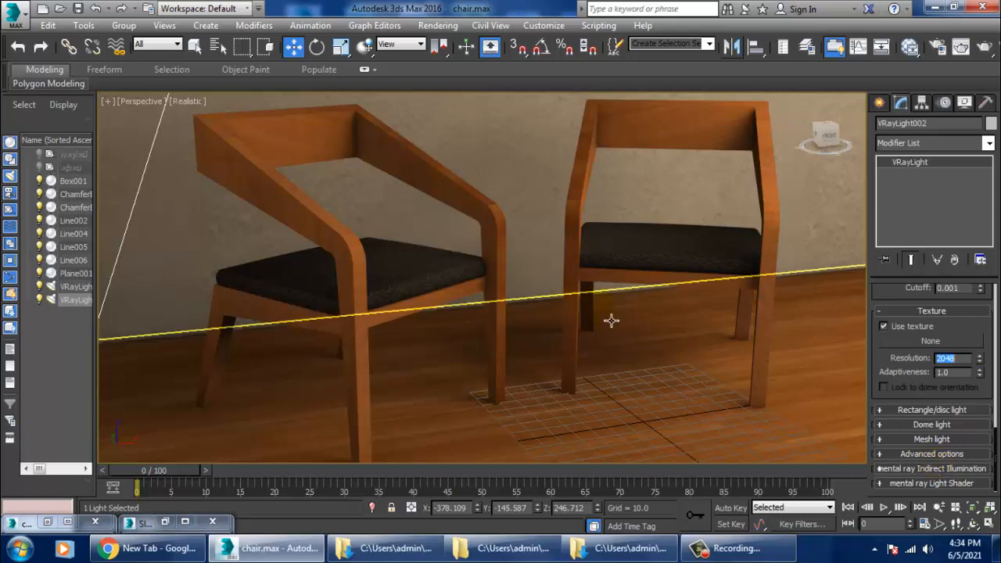
scroll(722, 297, down, 6)
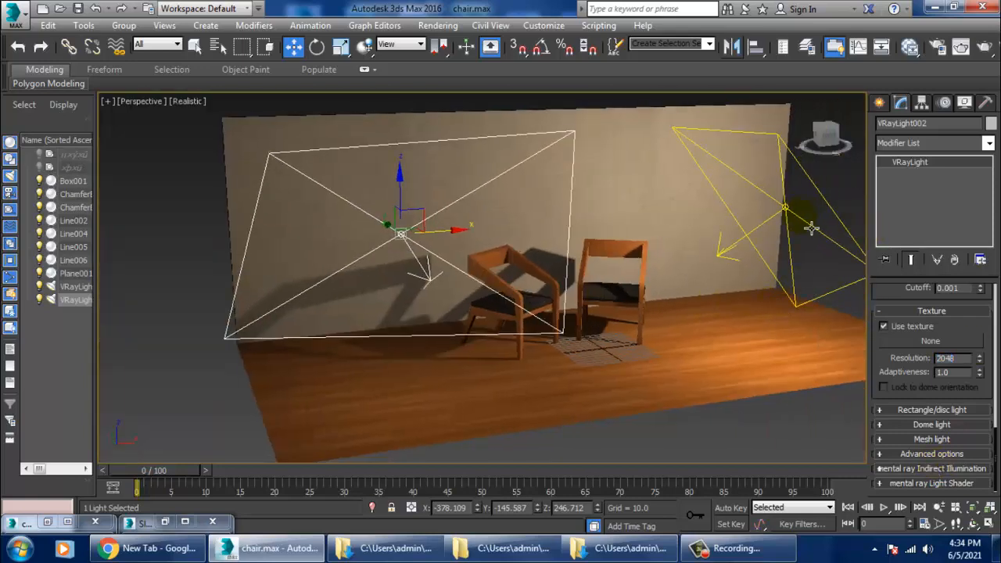
click(811, 228)
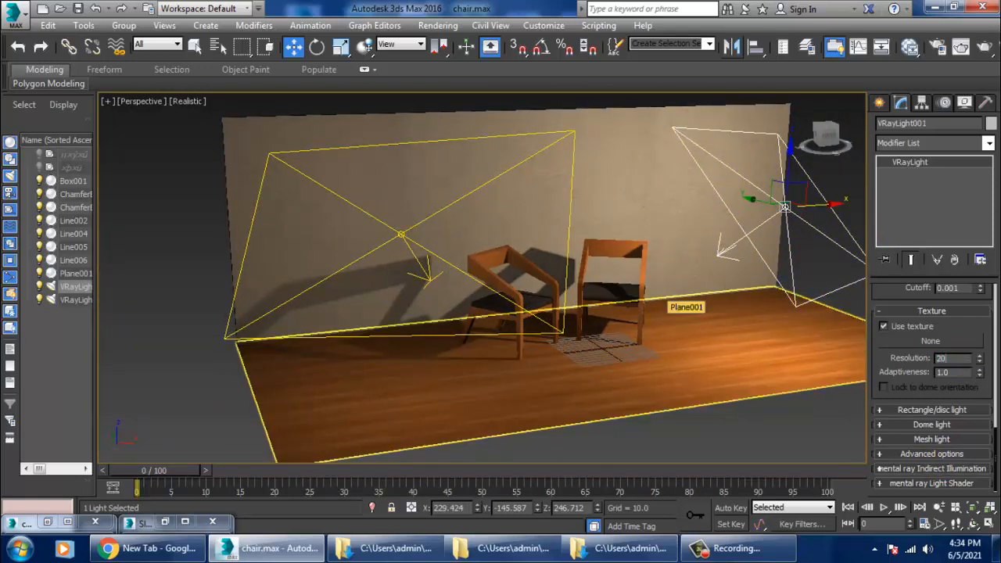
click(828, 106)
Step: Frame both chairs closely, open the render setup and set the output size preset to HDTV (video)
scroll(653, 248, up, 6)
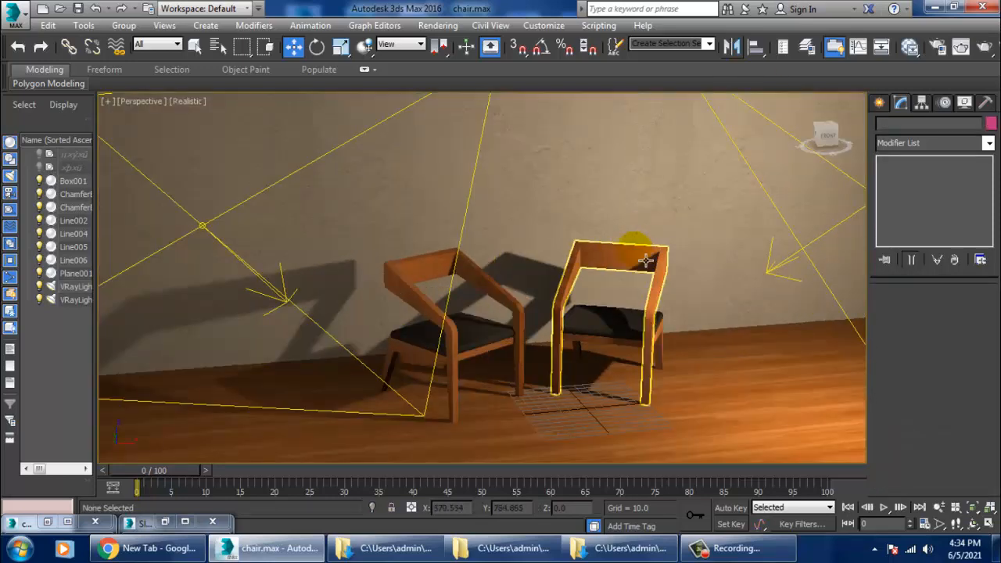
scroll(663, 208, up, 2)
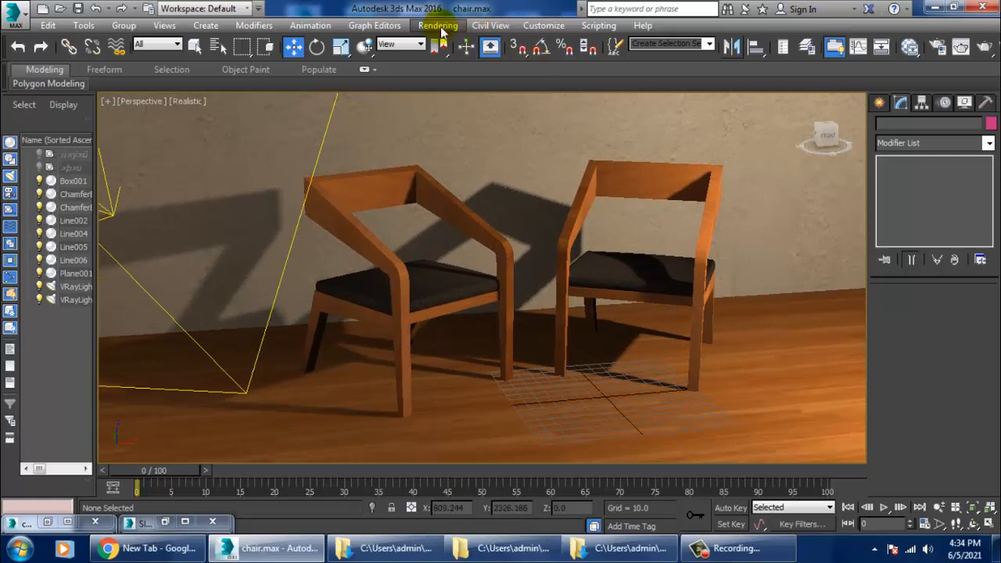
click(438, 25)
click(448, 91)
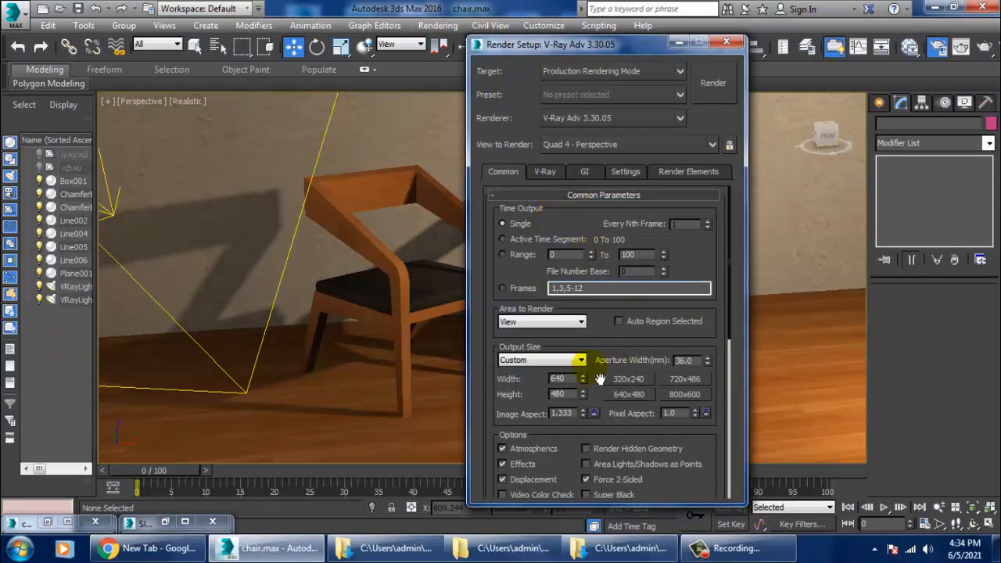
click(563, 360)
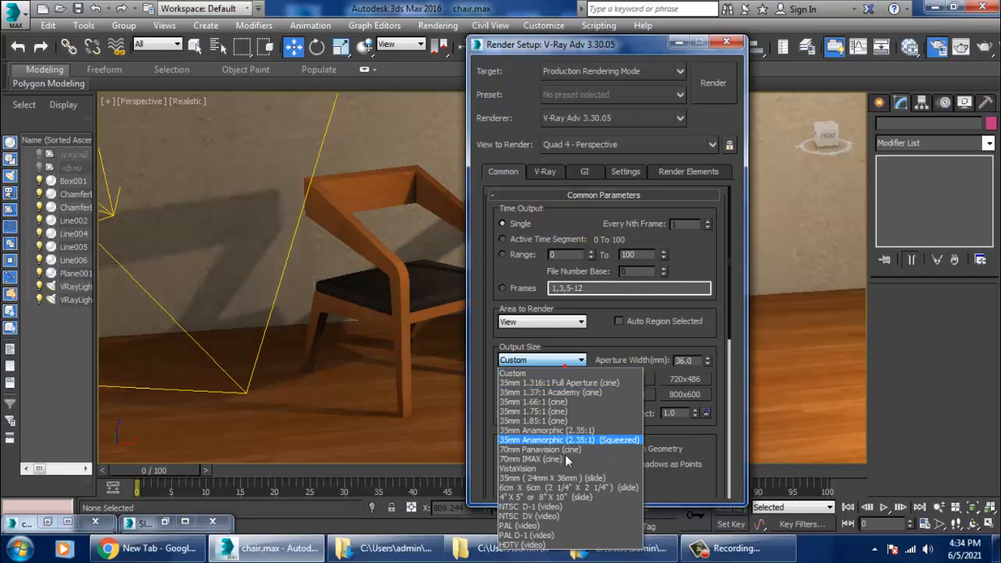
click(540, 545)
scroll(618, 438, down, 5)
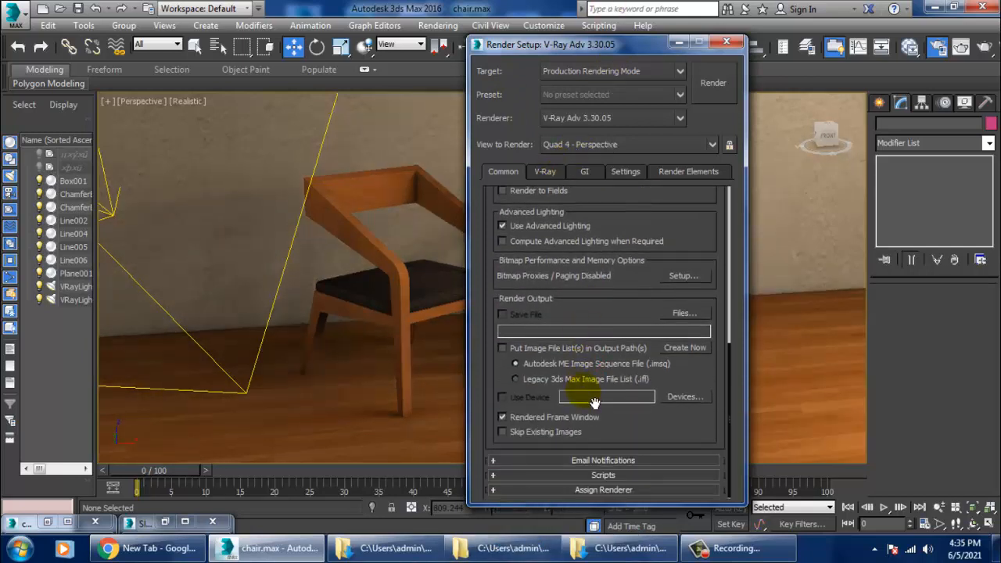
Step: Show the V-Ray Global switches settings in Advanced mode
click(546, 173)
click(600, 239)
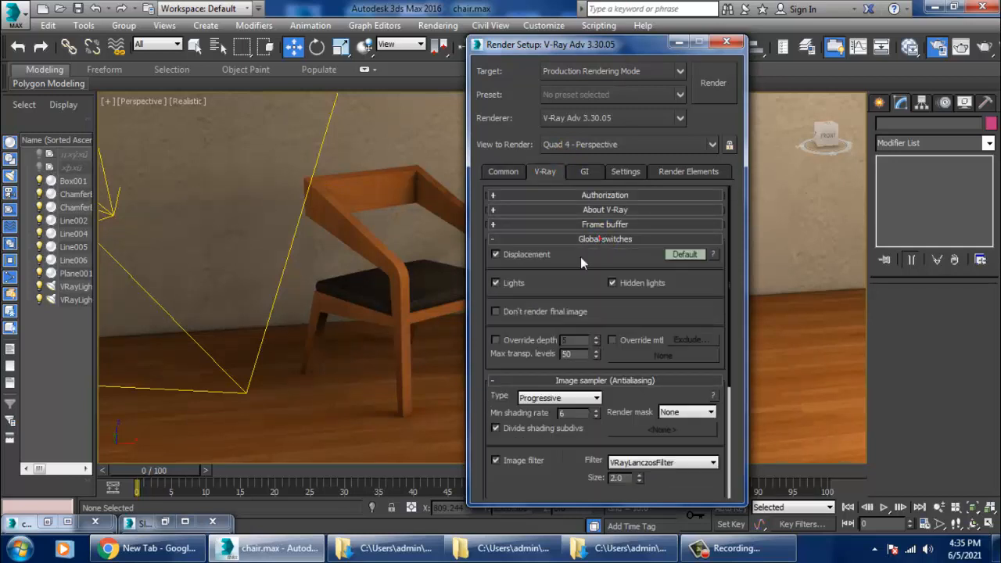
click(675, 254)
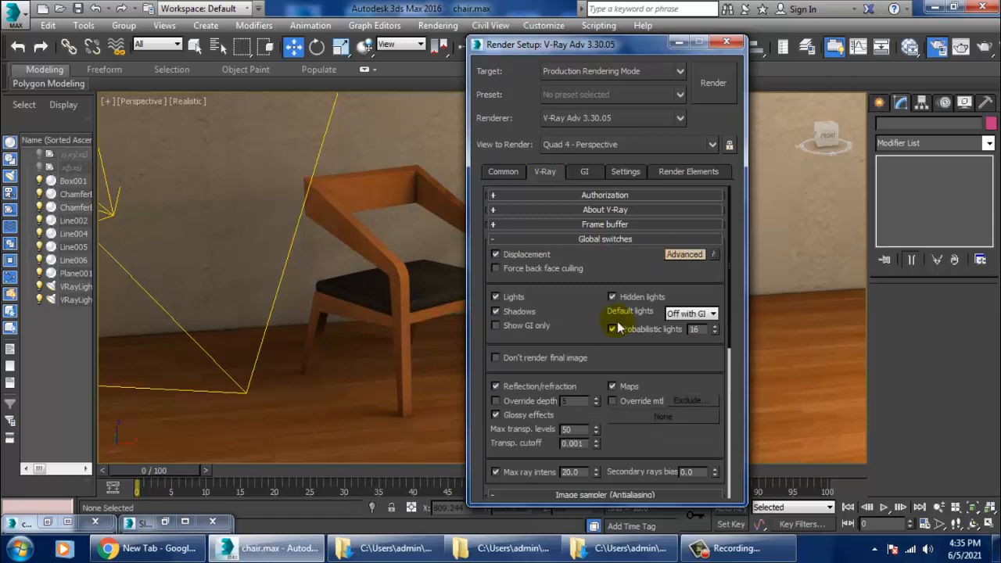
Step: Choose VRayLanczosFilter as the image filter for antialiasing
drag(596, 329, 592, 251)
drag(693, 374, 689, 243)
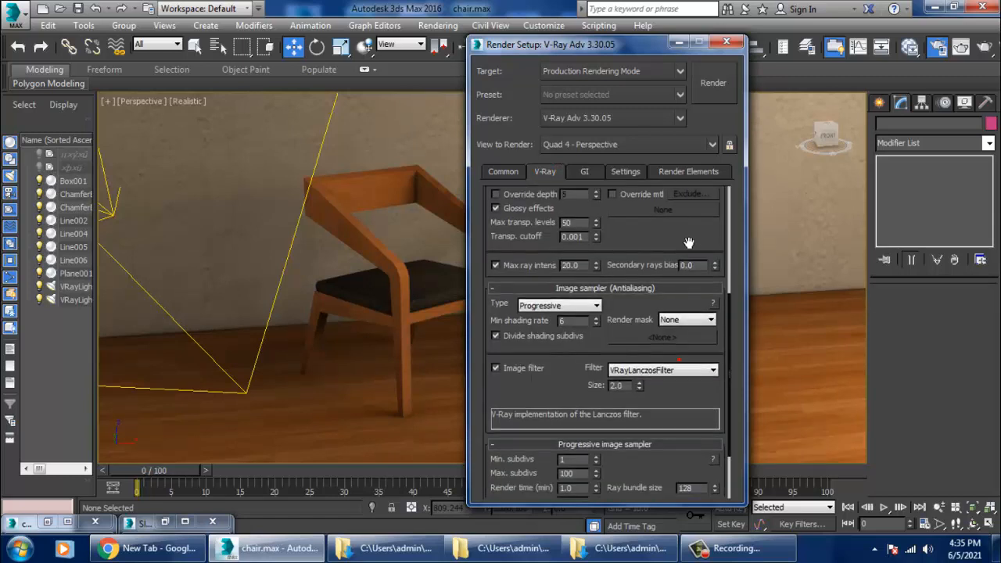
click(678, 371)
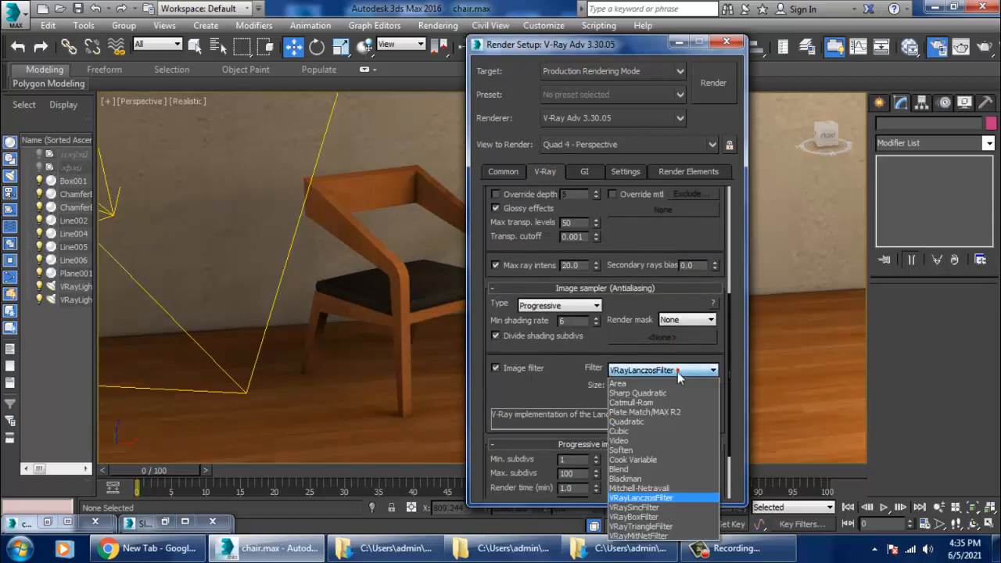
click(650, 502)
drag(582, 391, 591, 271)
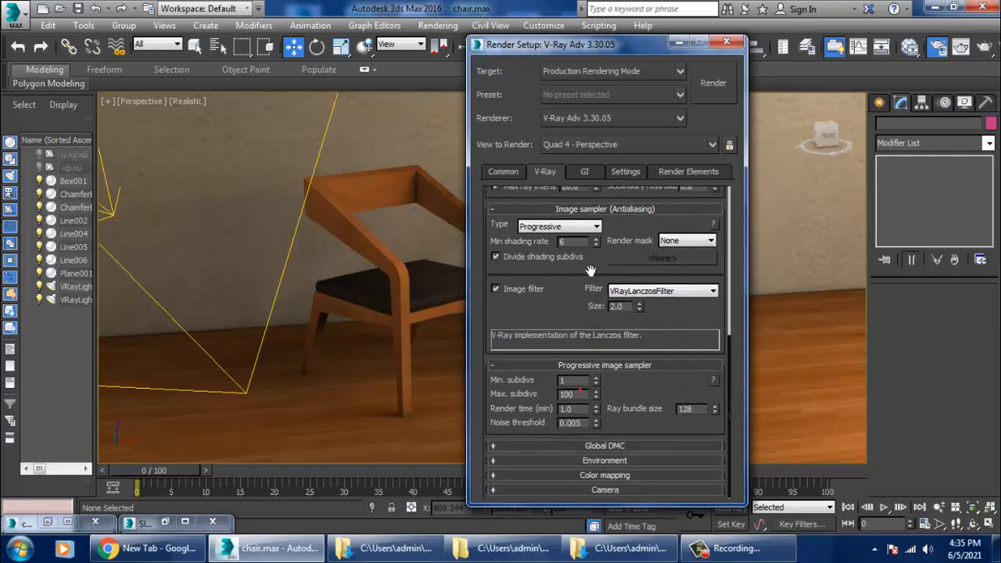
Step: Enable Lock noise pattern in the Global DMC settings and turn on the GI environment override
click(595, 446)
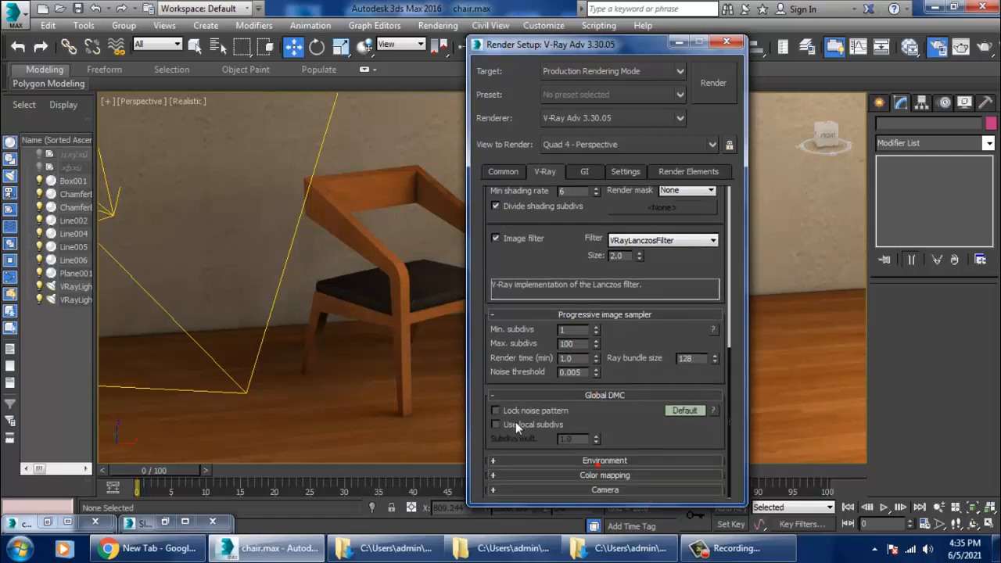
click(521, 410)
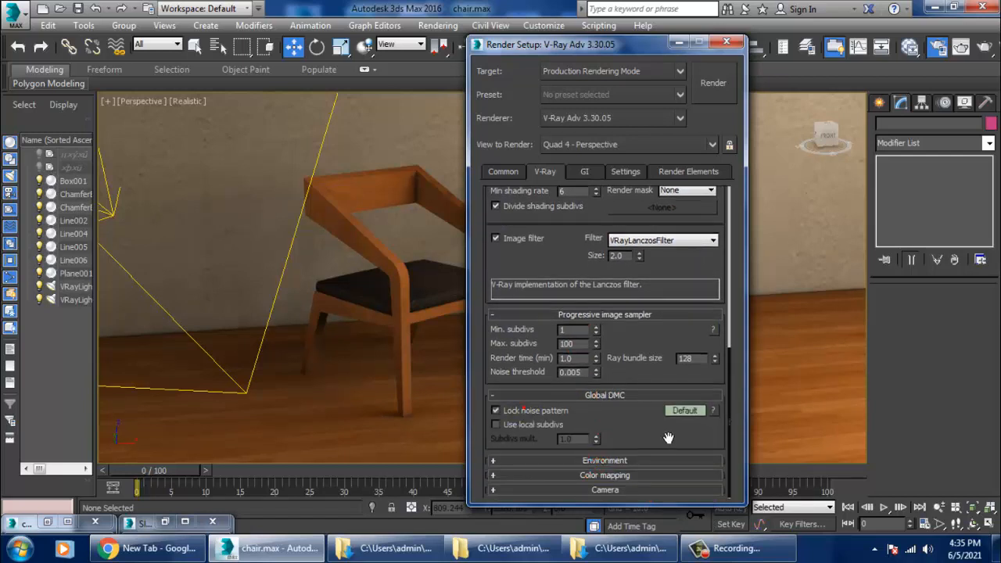
click(618, 460)
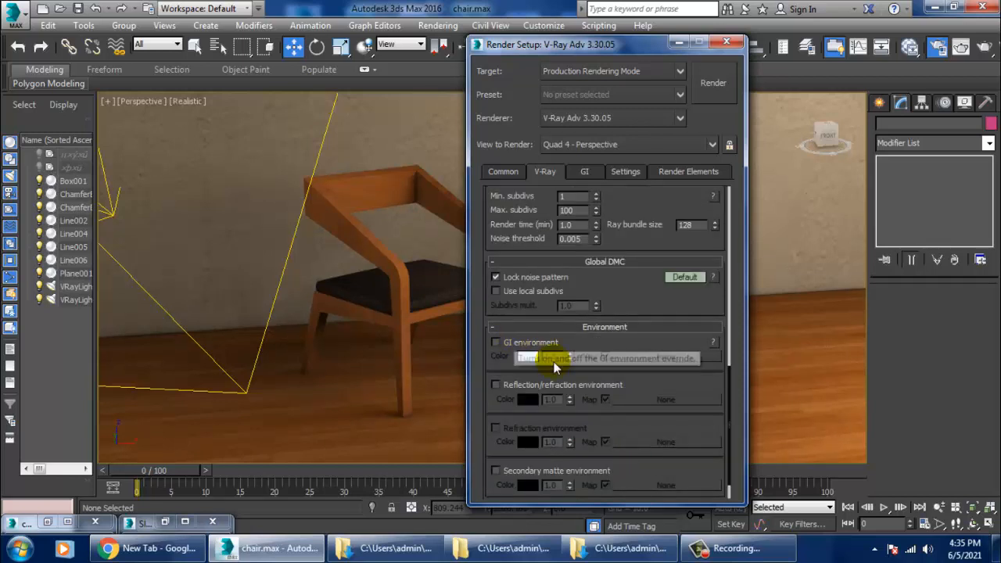
drag(674, 323, 657, 173)
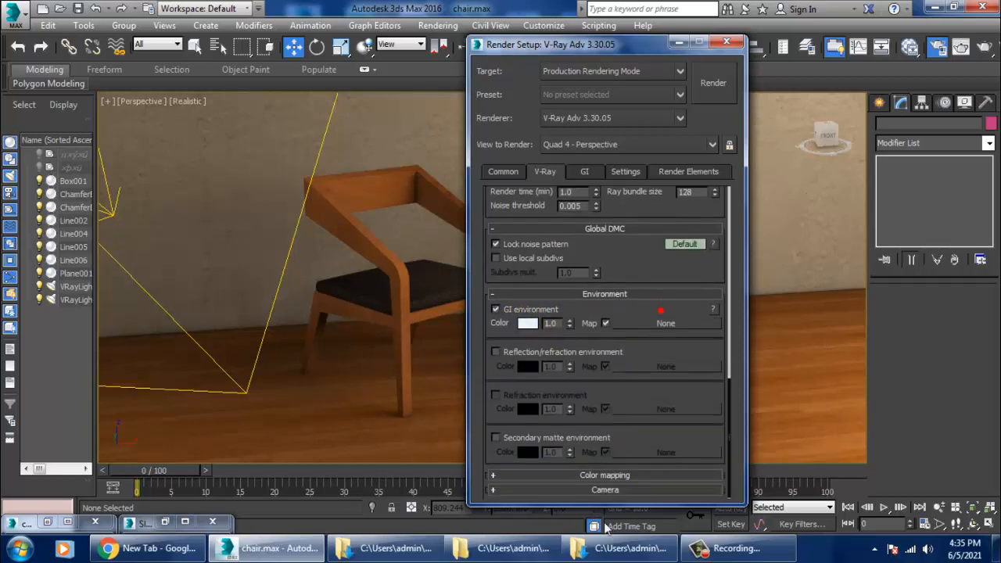
Step: Set the V-Ray color mapping type to Exponential
click(608, 475)
click(559, 462)
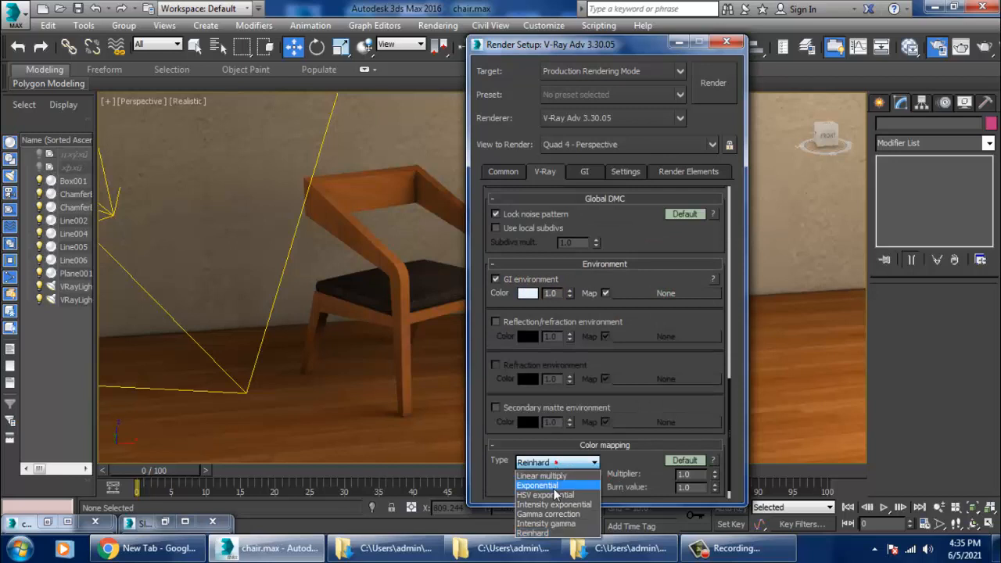
click(540, 486)
Step: Change the image sampler type to Adaptive subdivision
scroll(645, 259, up, 5)
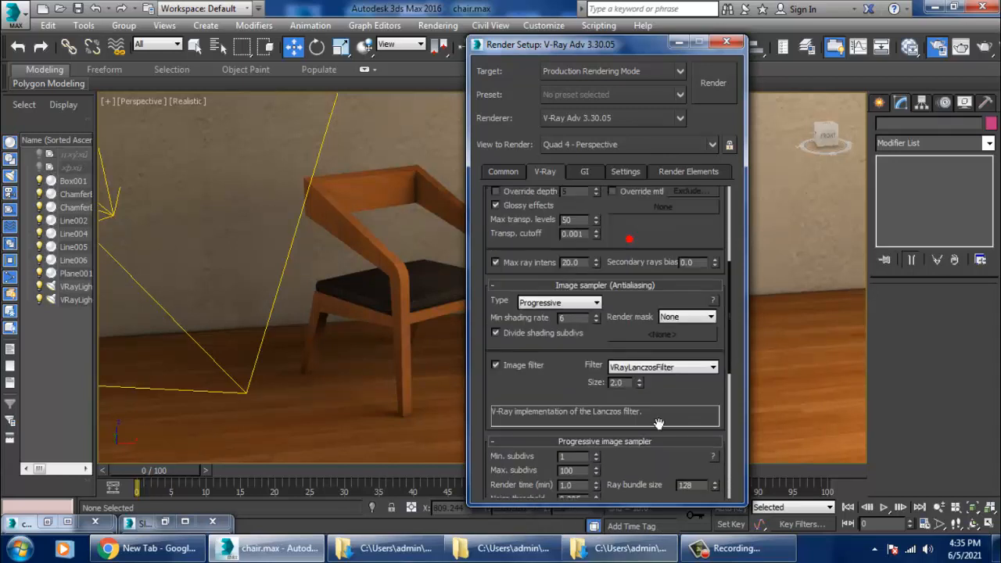
click(580, 303)
click(578, 335)
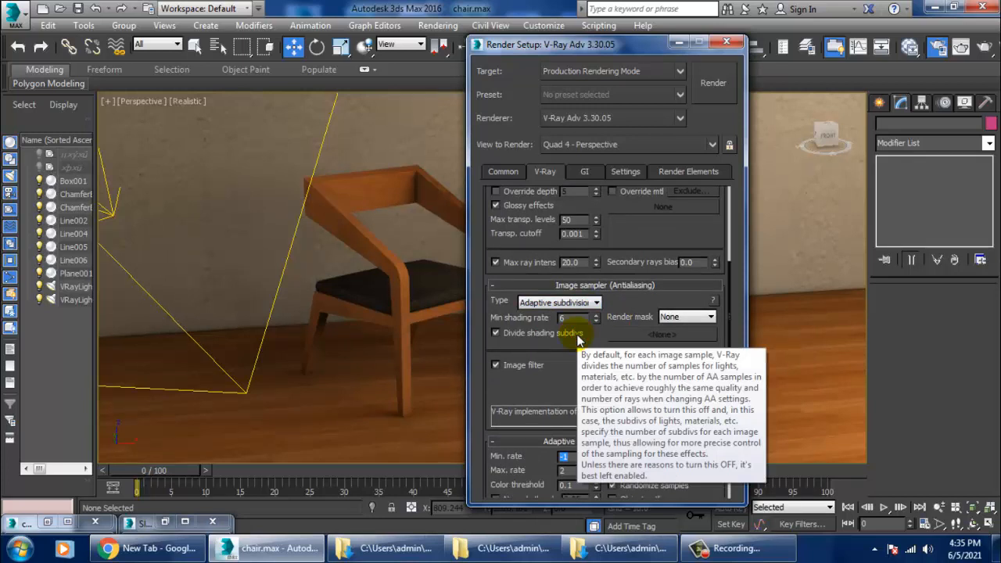
Step: Enable global illumination with Irradiance map as the primary engine and Light cache as the secondary engine
click(588, 172)
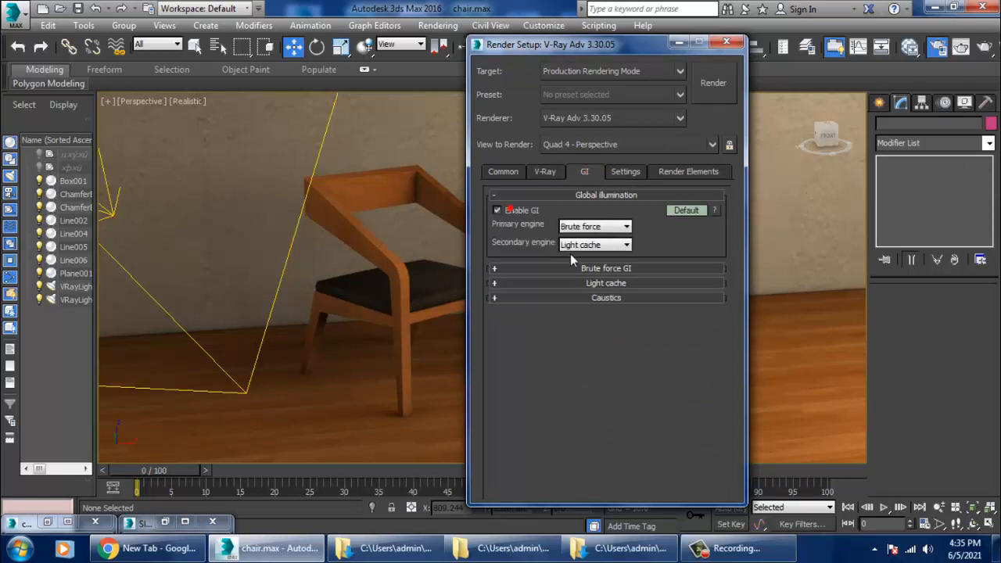
click(600, 227)
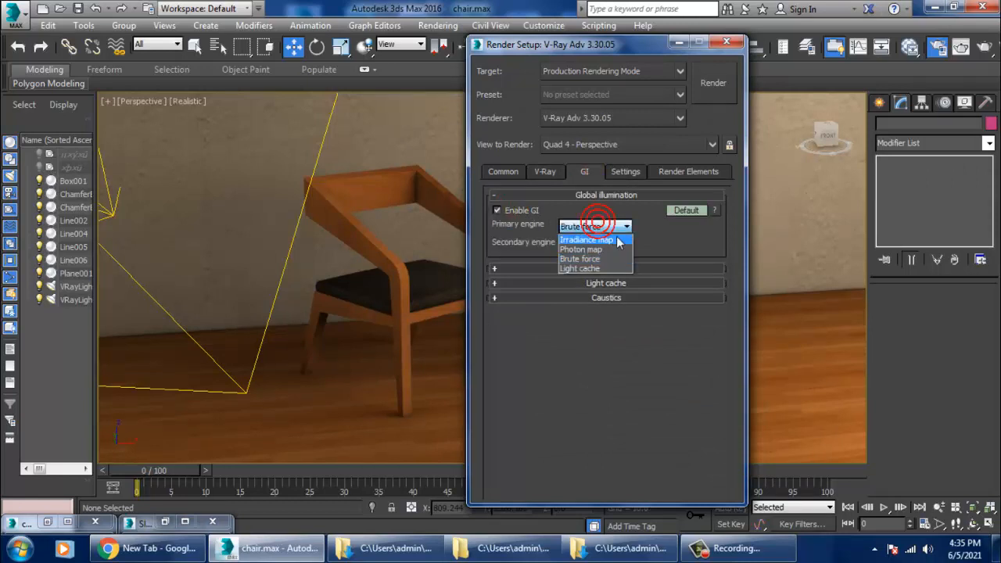
click(607, 239)
click(614, 246)
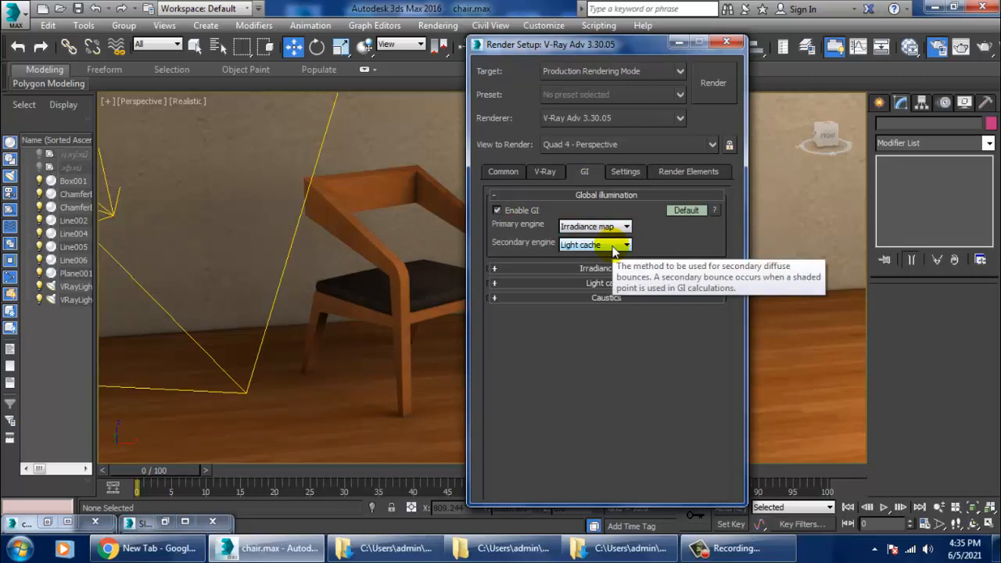
Step: Set the irradiance map preset to Medium, with 160 subdivs and 60 interpolation samples
click(609, 269)
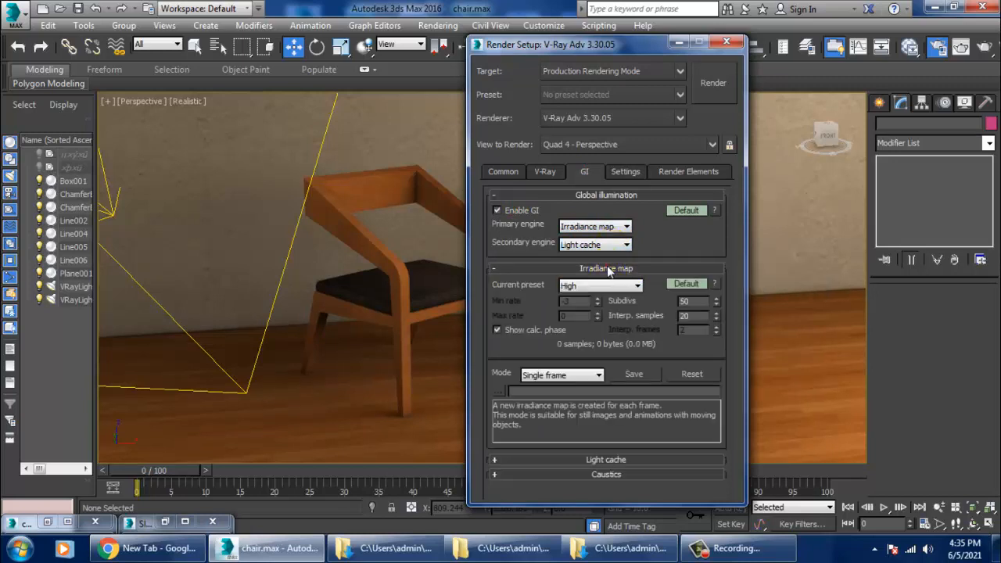
click(614, 287)
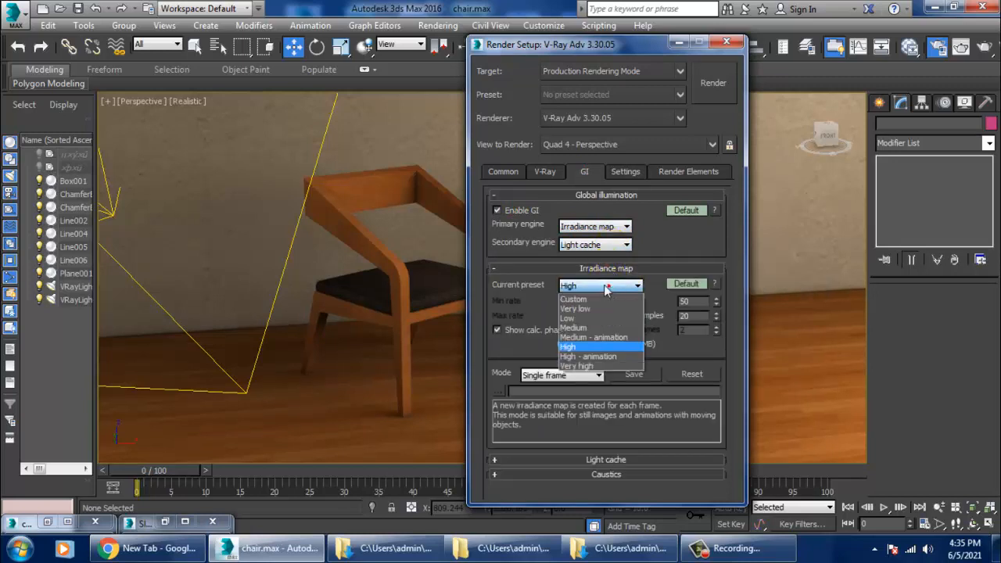
click(597, 330)
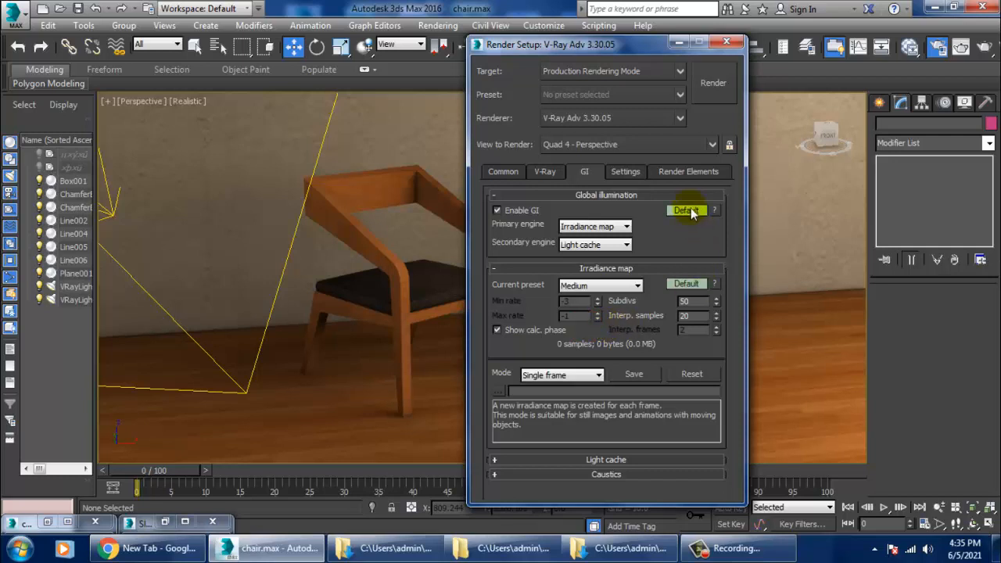
double_click(688, 301)
double_click(700, 315)
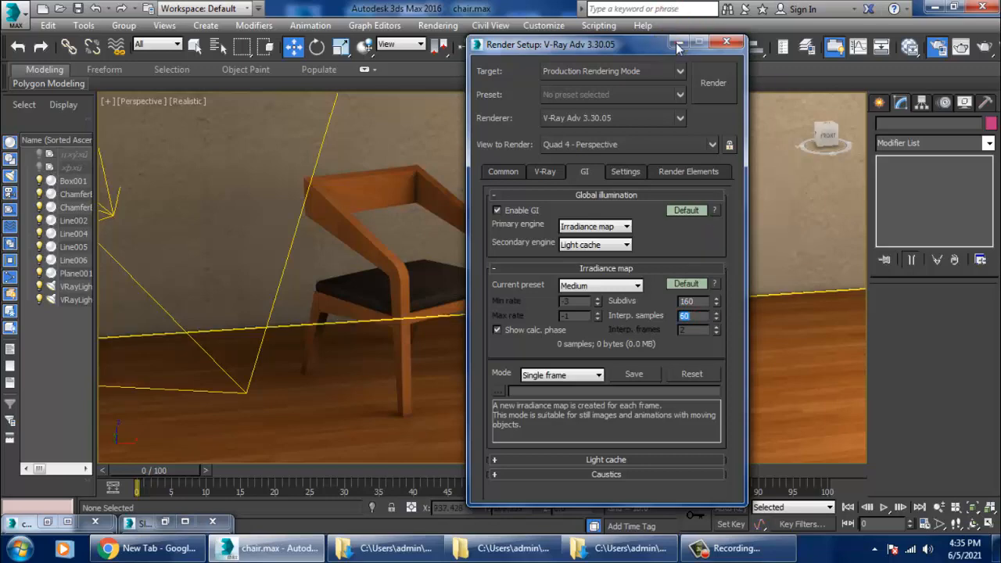
Step: Frame both chairs in the perspective view, run a test render, and close the frame buffer and message windows
click(679, 45)
alt+middle_drag(644, 324, 700, 322)
scroll(649, 315, up, 3)
click(436, 25)
click(442, 37)
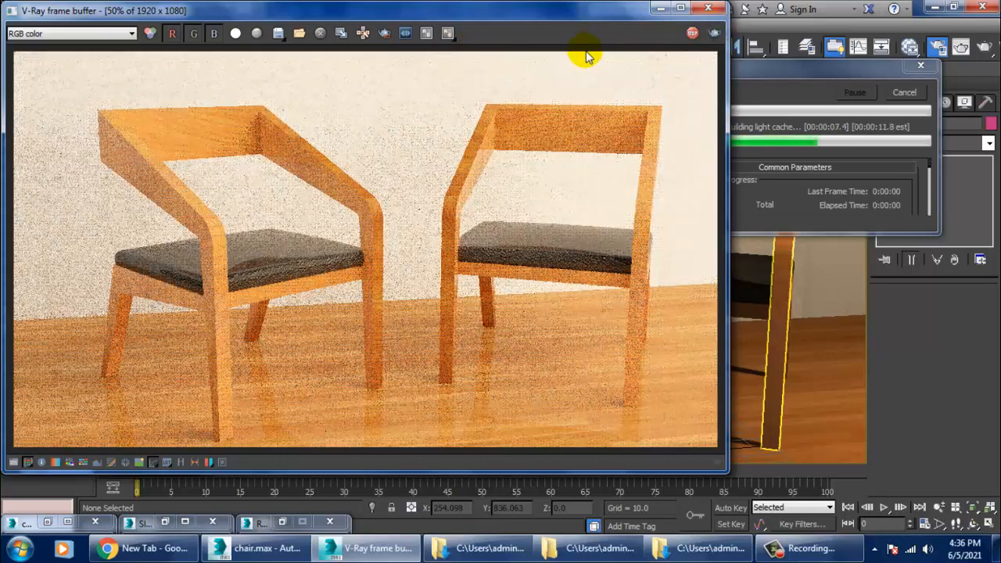
click(708, 8)
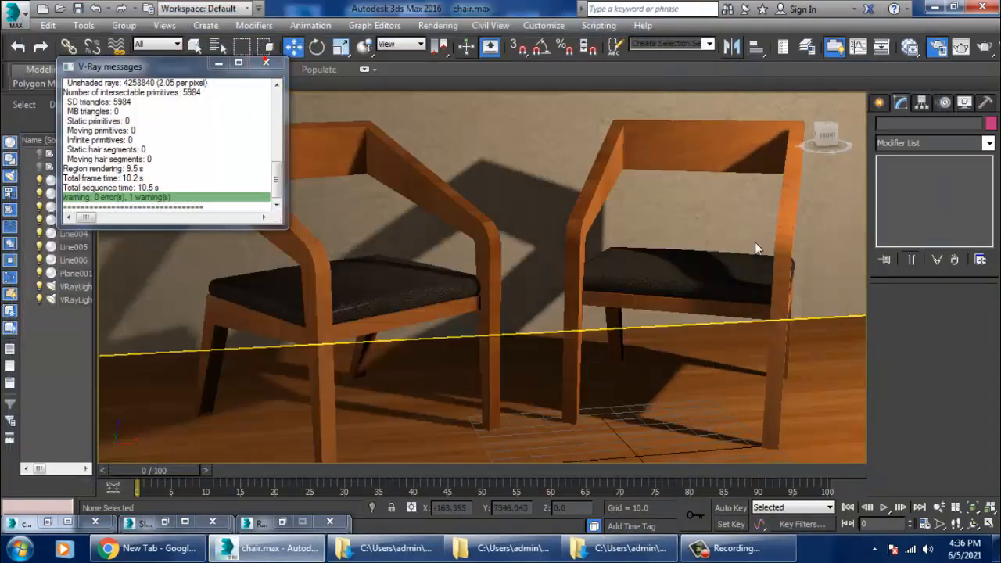
click(266, 62)
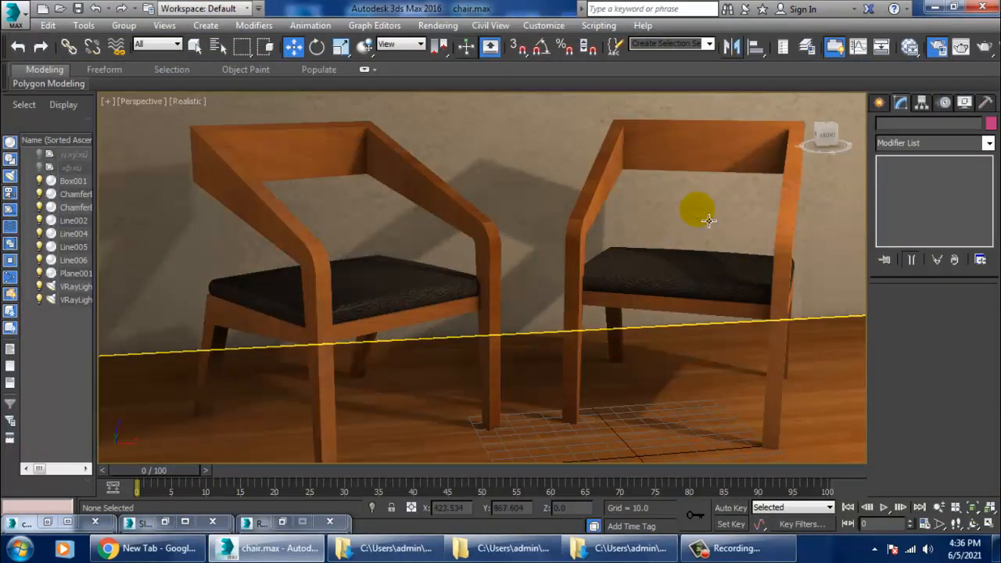
Step: Show the safe frame, fine-tune the framing of both chairs, and create a physical camera from the view
key(shift+f)
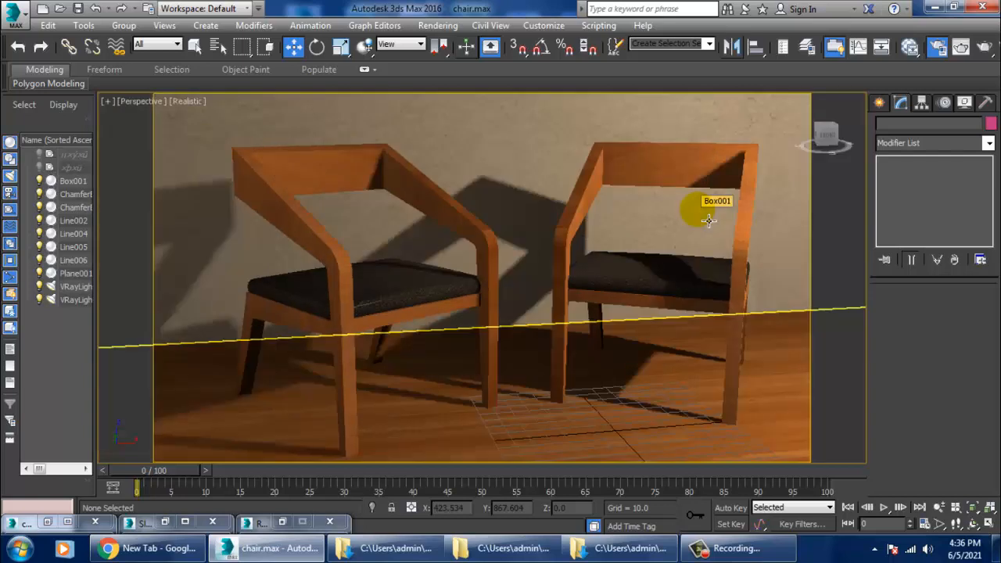
key(Up)
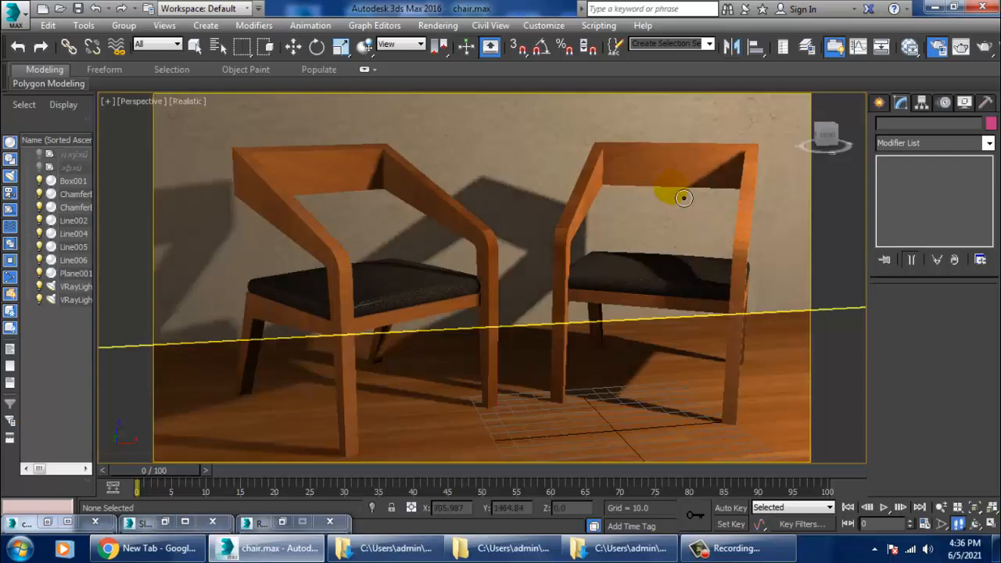
key(Down)
key(Down)
key(Down)
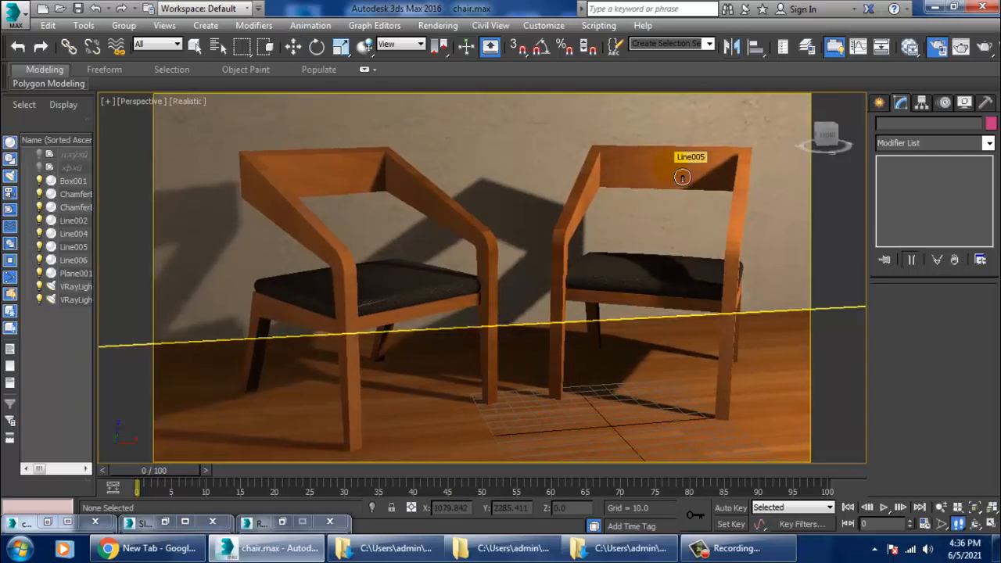
key(ctrl+c)
click(682, 176)
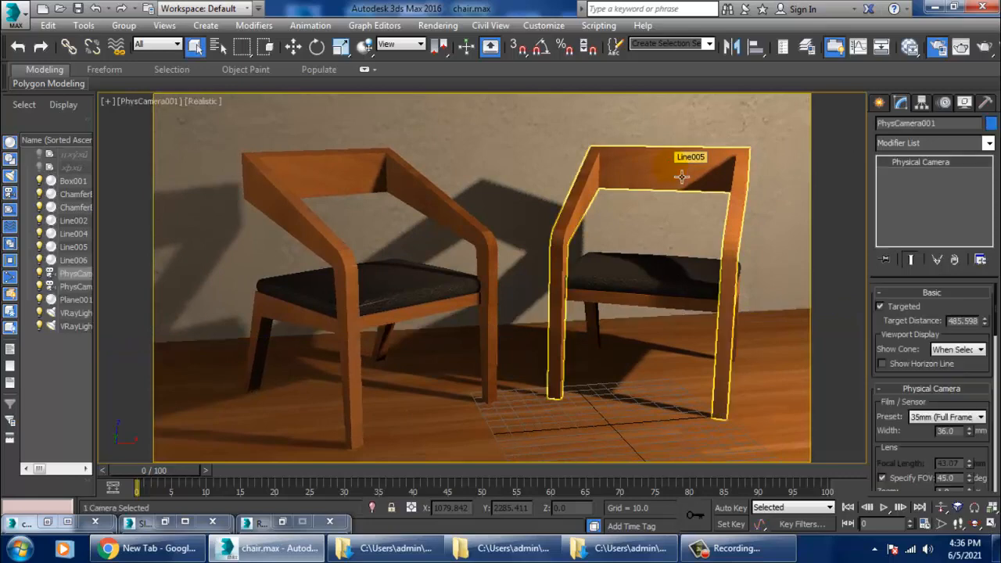
Step: Return to a wider perspective view of the whole set and examine the parameters of VRayLight001
key(p)
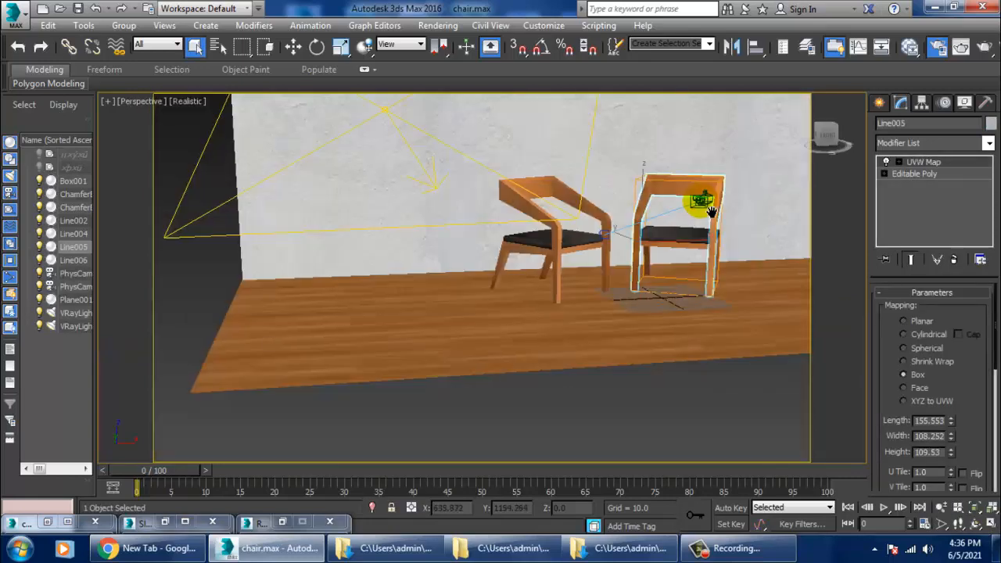
alt+middle_drag(682, 176, 722, 238)
click(780, 222)
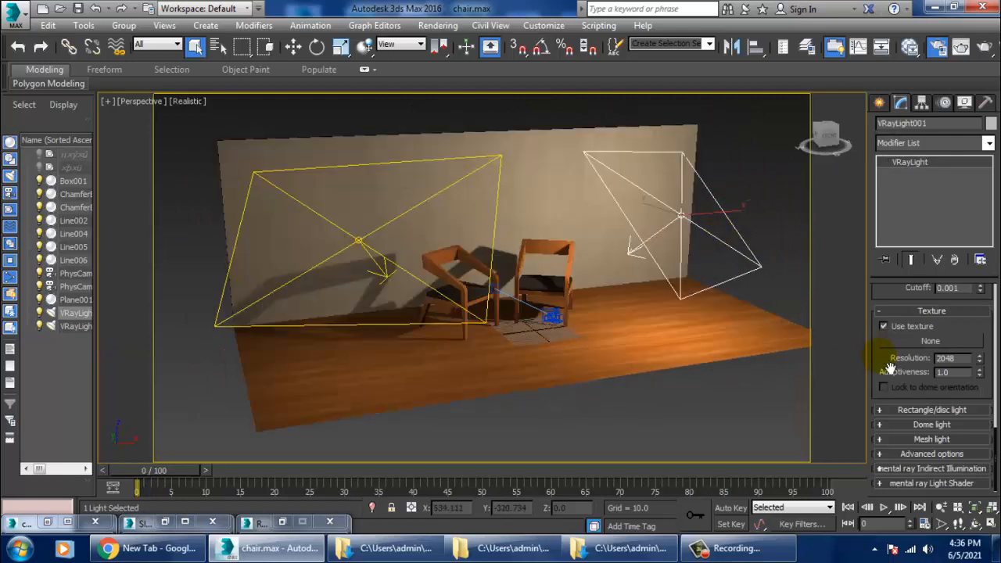
scroll(890, 368, up, 5)
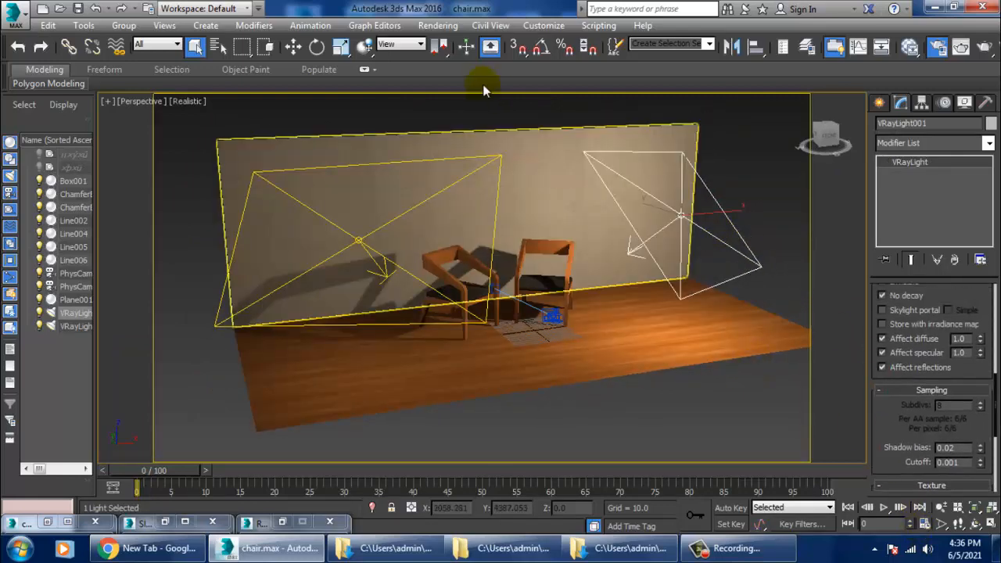
click(421, 28)
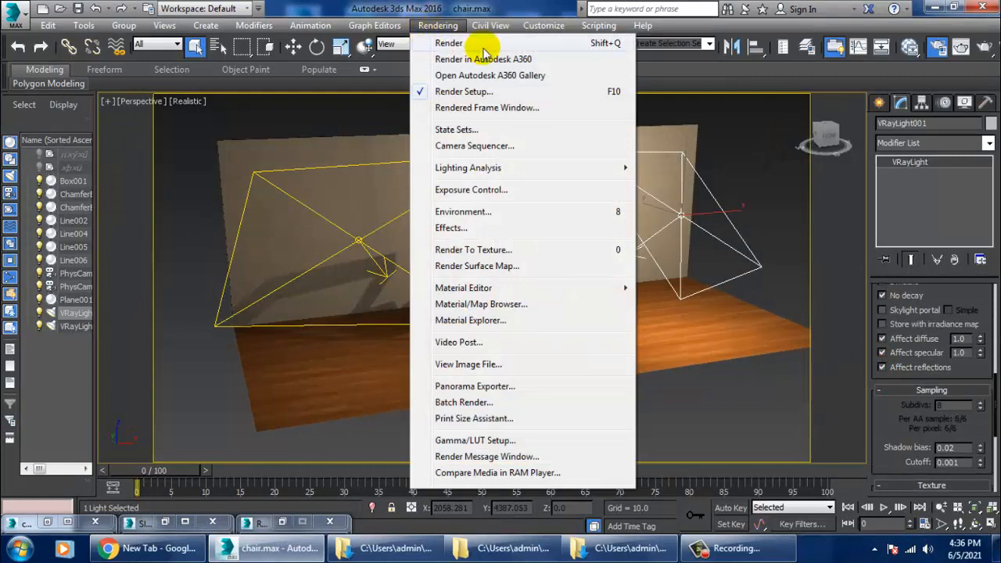
click(764, 160)
Step: Open the material editor and switch it from Slate to Compact mode
key(m)
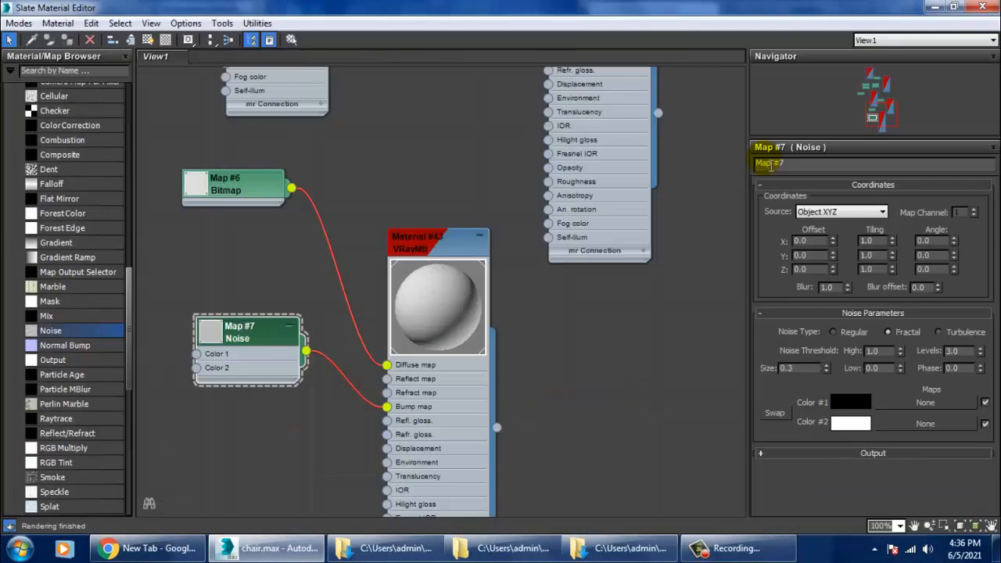
click(20, 23)
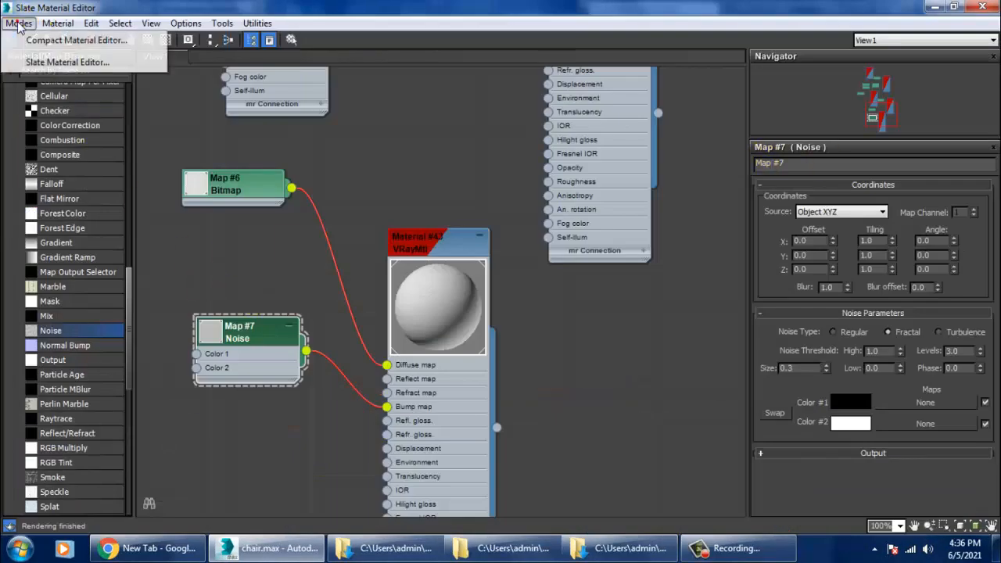
click(47, 35)
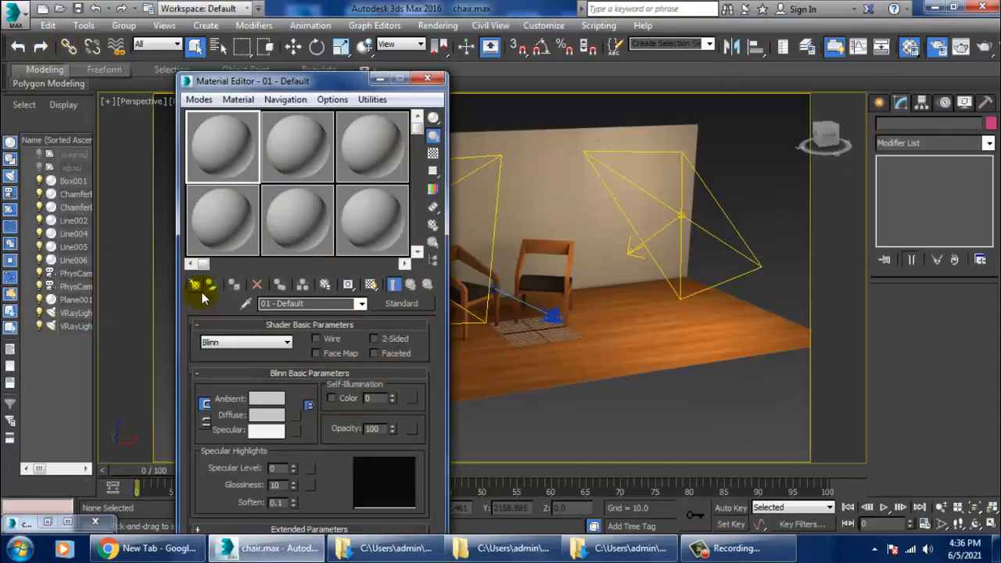
Step: Get a VRayHDRI map from the V-Ray maps into the first material slot
click(193, 287)
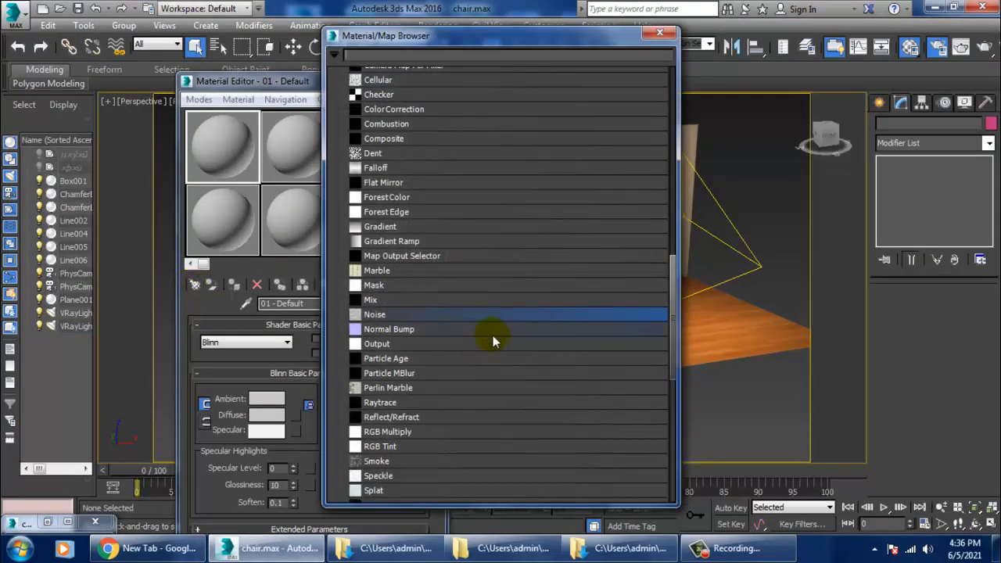
scroll(495, 336, down, 5)
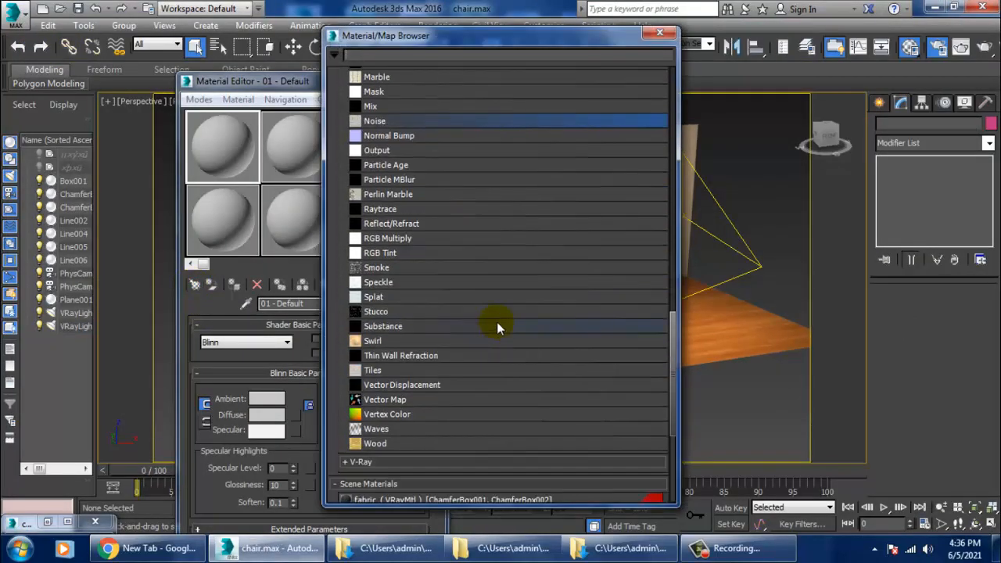
scroll(497, 321, down, 2)
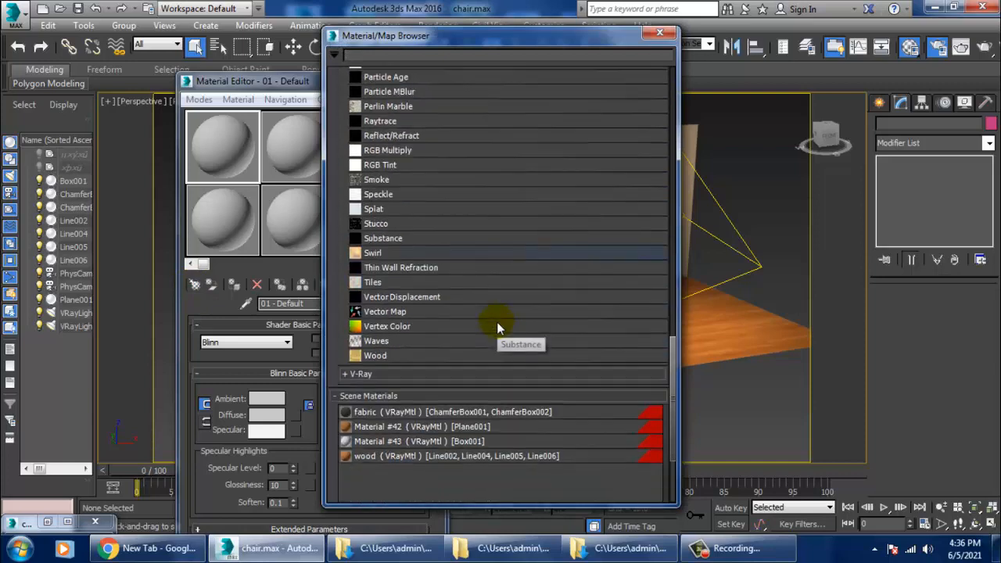
click(392, 372)
scroll(479, 364, down, 5)
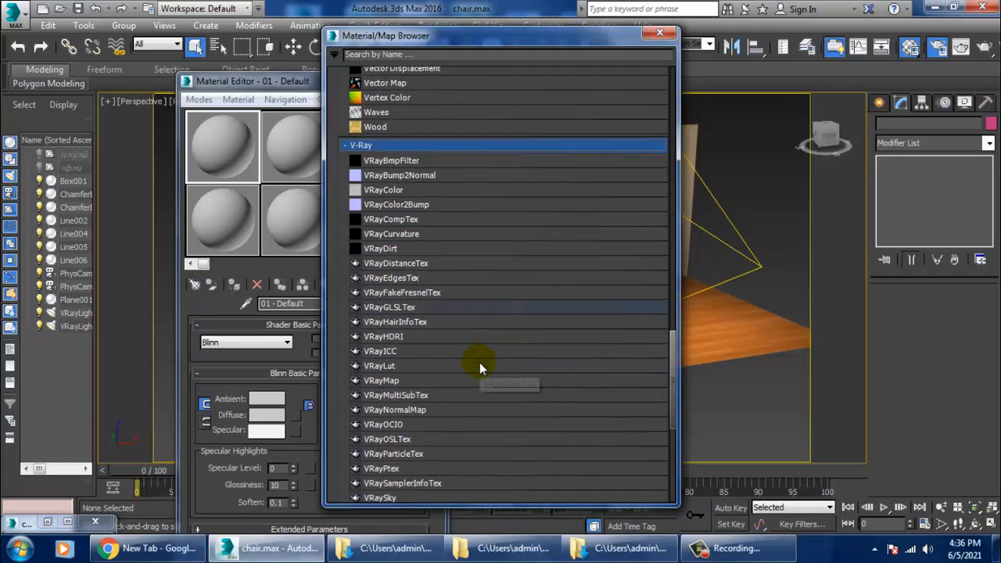
scroll(481, 360, down, 3)
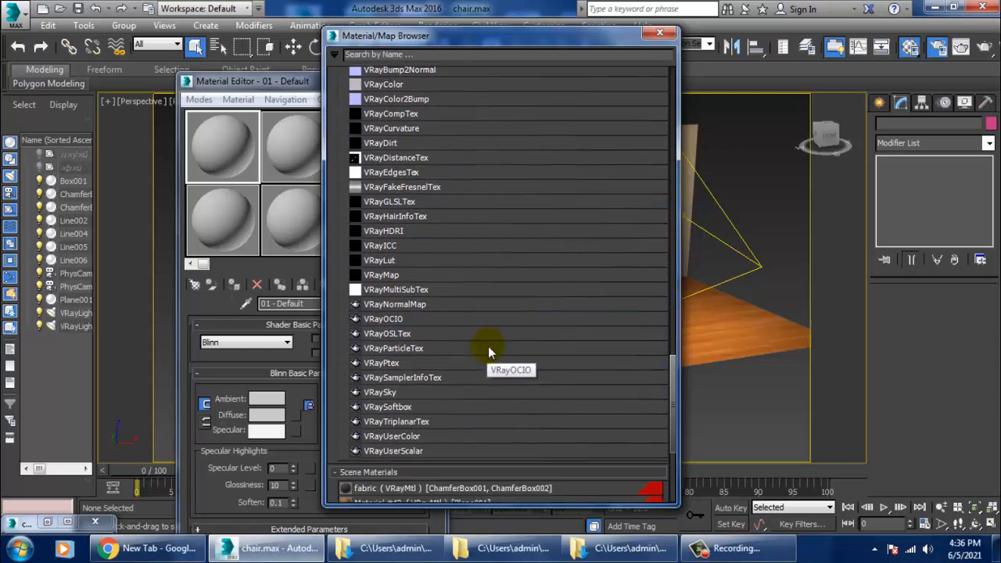
scroll(488, 346, up, 2)
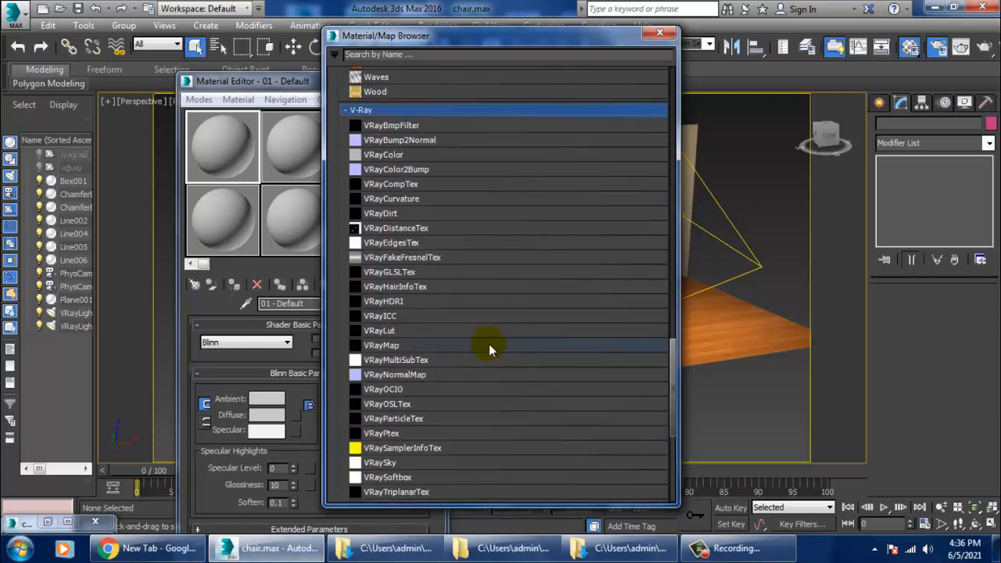
double_click(399, 301)
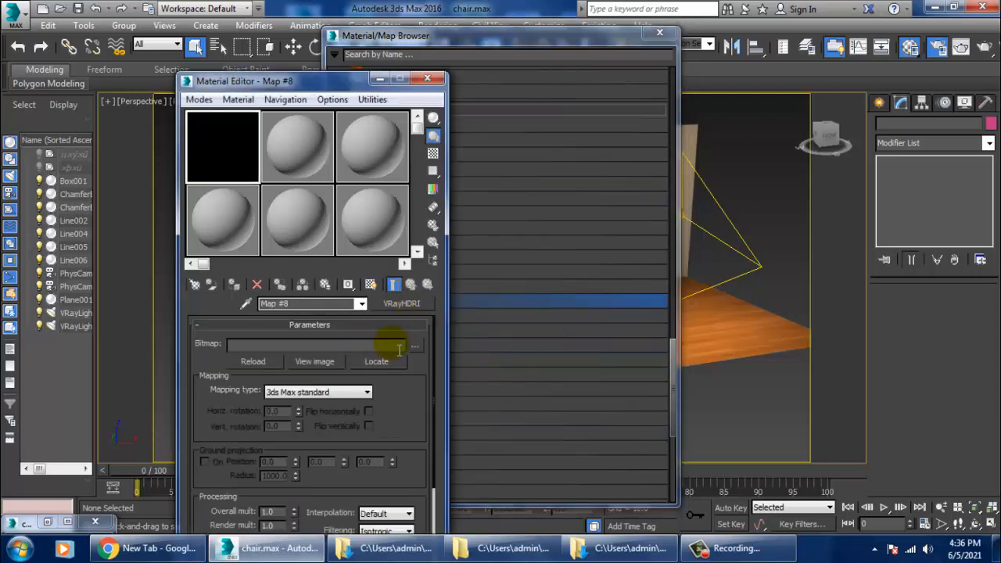
Step: Browse the D: drive and the user's desktop for an environment image for the VRayHDRI bitmap
click(413, 346)
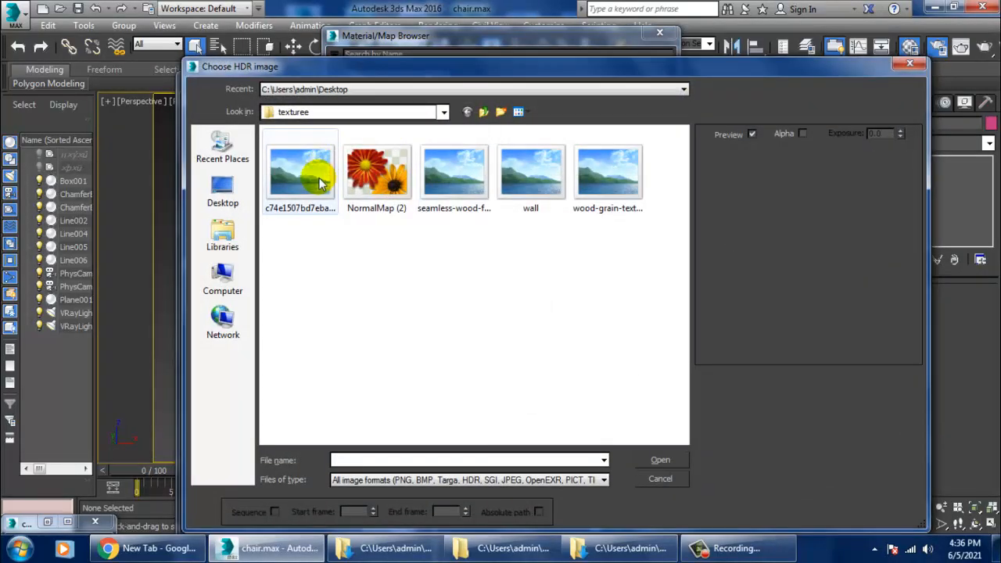
click(222, 280)
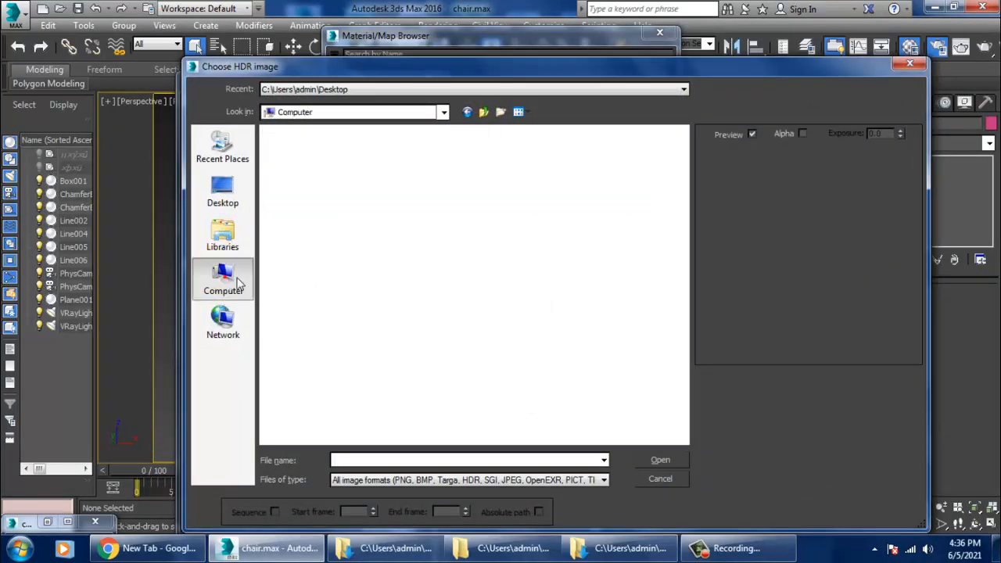
double_click(487, 162)
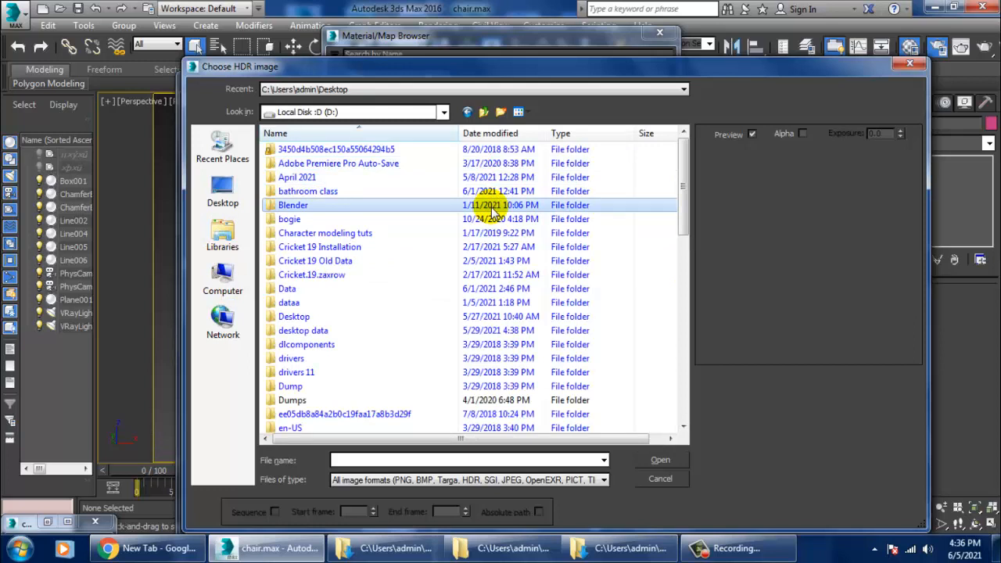
click(222, 192)
key(Up)
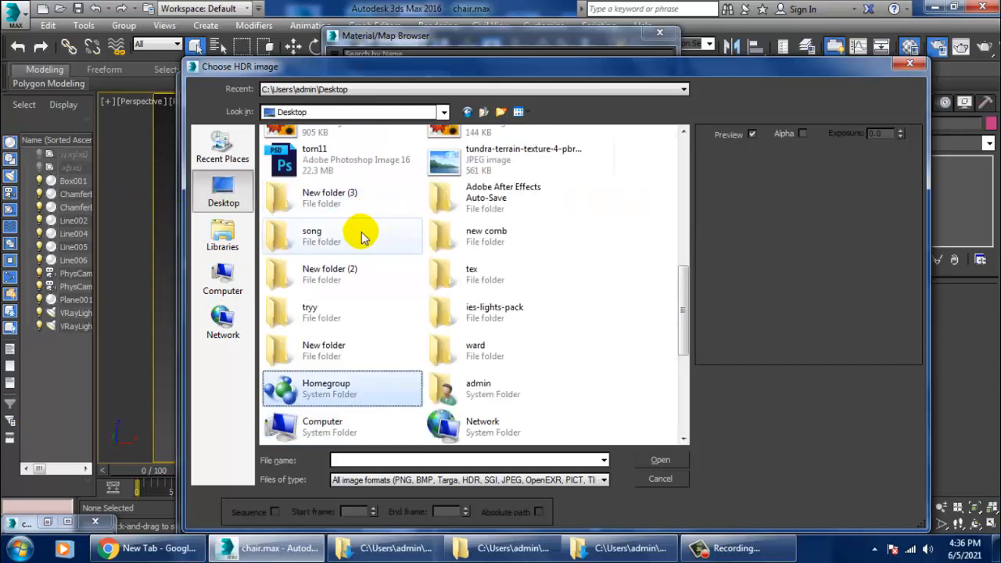
scroll(509, 238, down, 5)
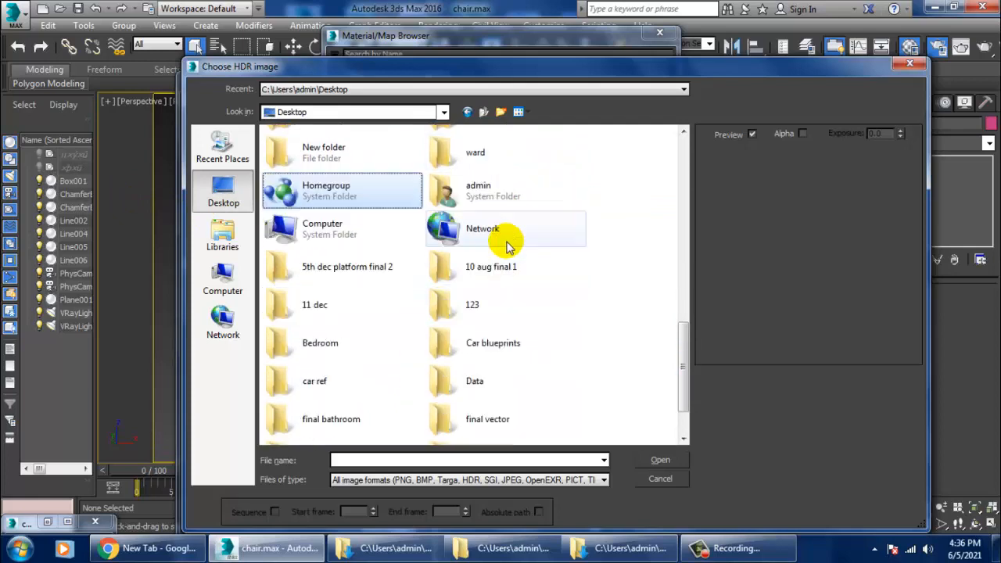
scroll(525, 301, down, 10)
scroll(485, 301, up, 5)
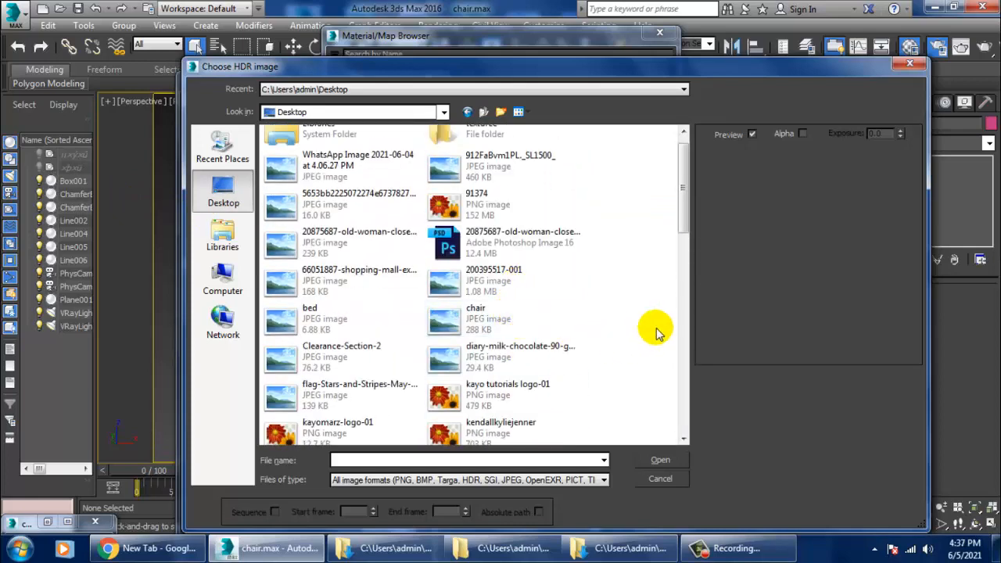
scroll(655, 332, up, 1)
scroll(470, 320, down, 3)
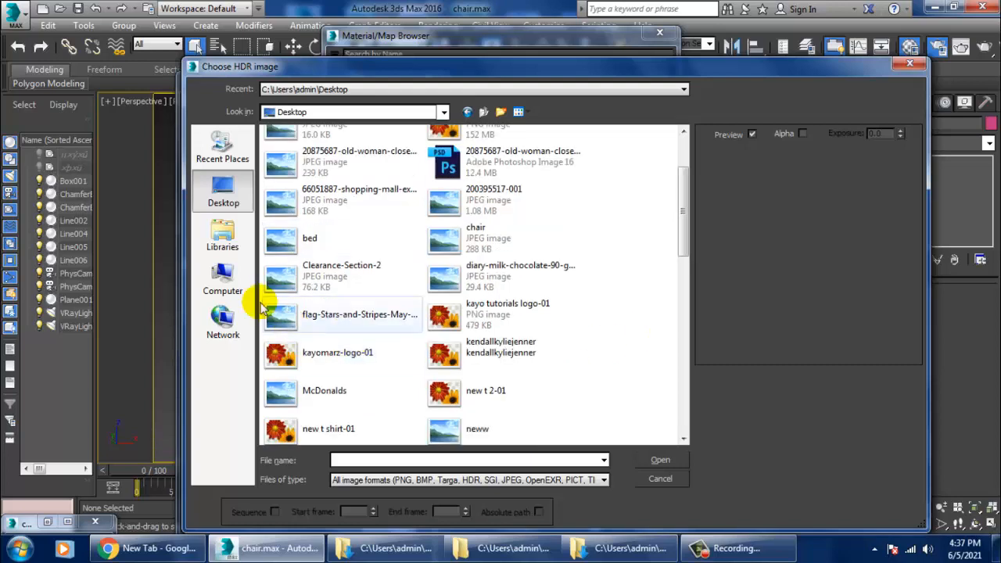
Step: Load autumn_park.jpg from D:\Desktop into the VRayHDRI map and set its mapping type to Spherical
click(223, 280)
double_click(528, 173)
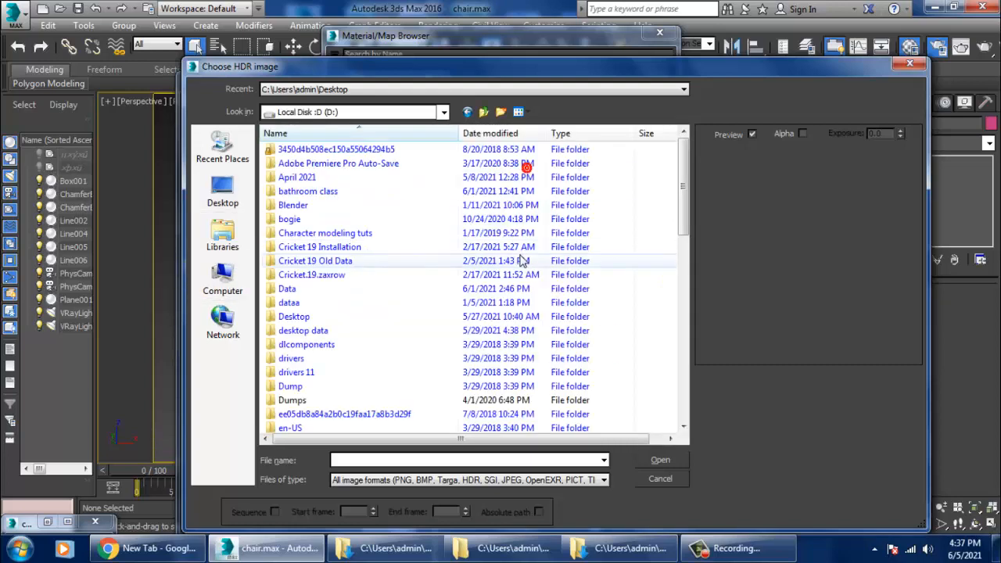
double_click(351, 317)
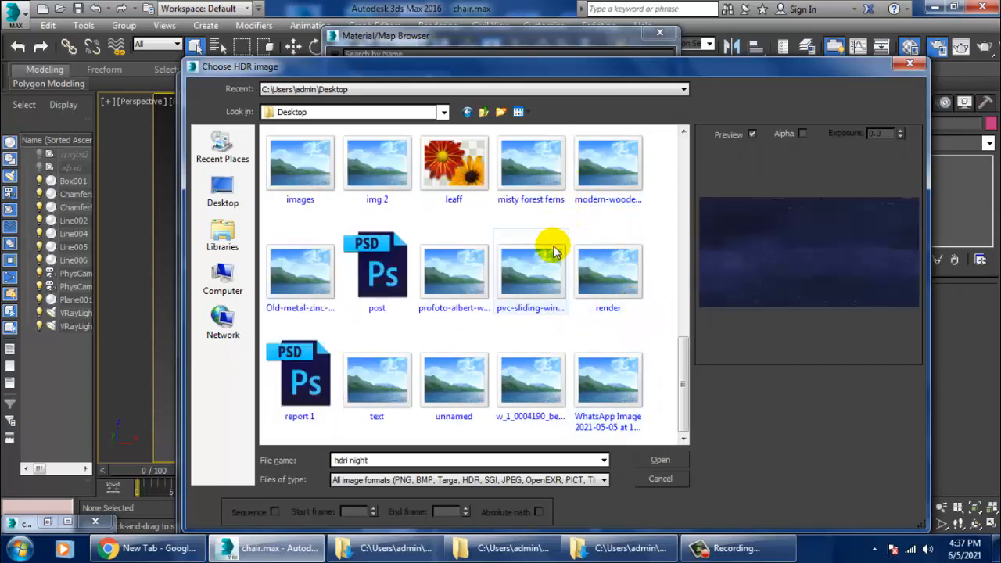
click(622, 381)
key(a)
key(a)
key(a)
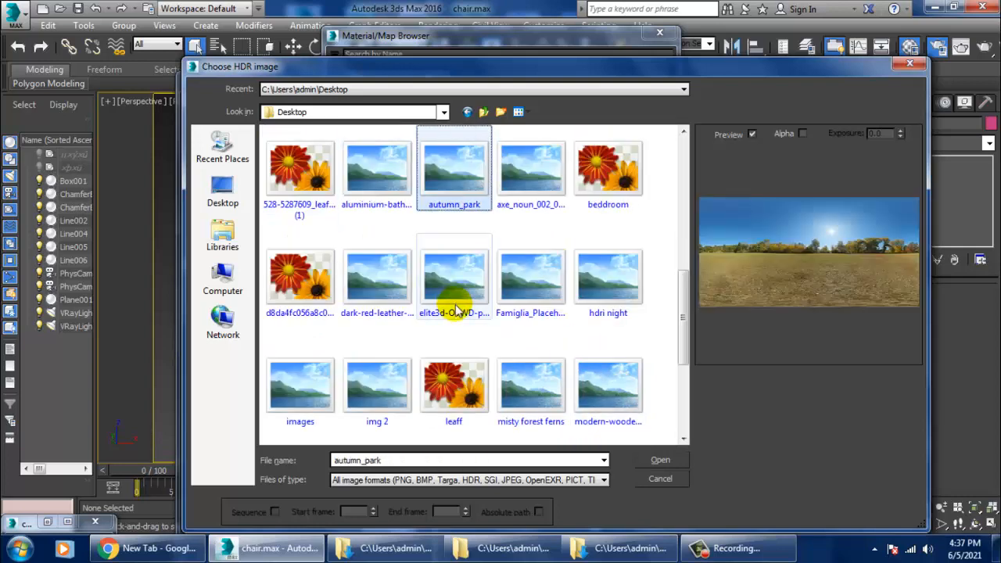
double_click(452, 173)
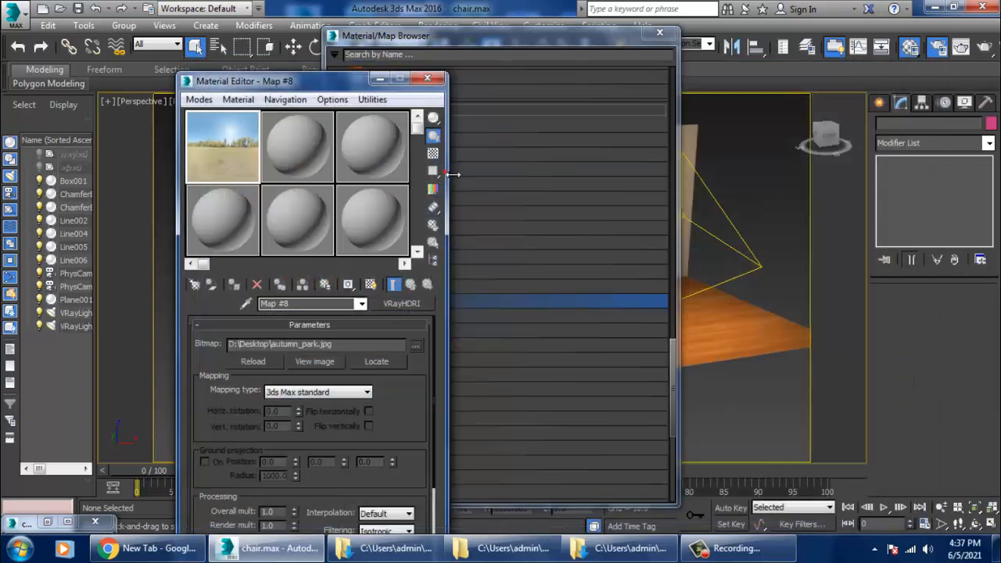
click(349, 395)
click(313, 422)
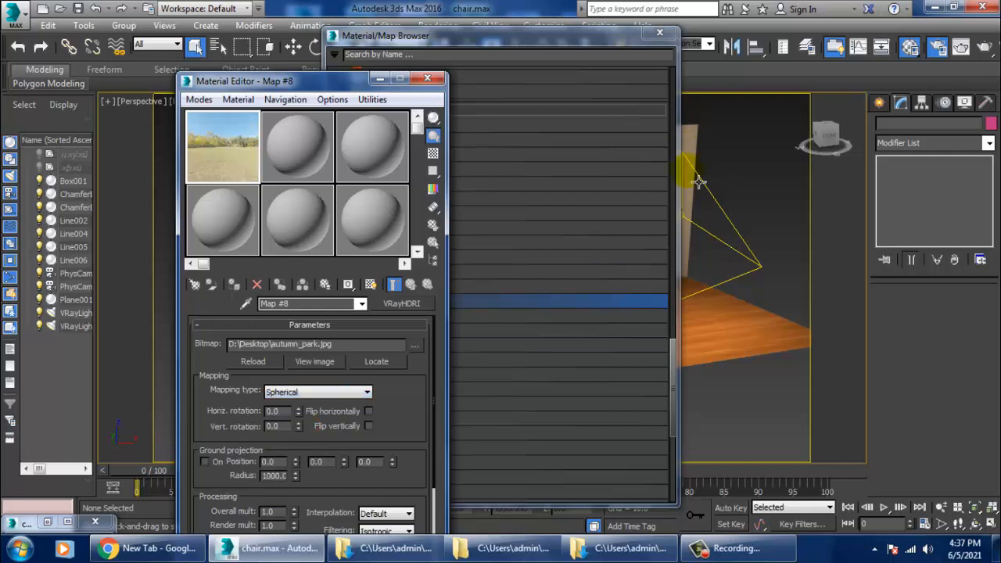
Step: Assign the autumn_park VRayHDRI map as the texture of the VRayLight beside the right-hand chair
click(741, 233)
click(659, 32)
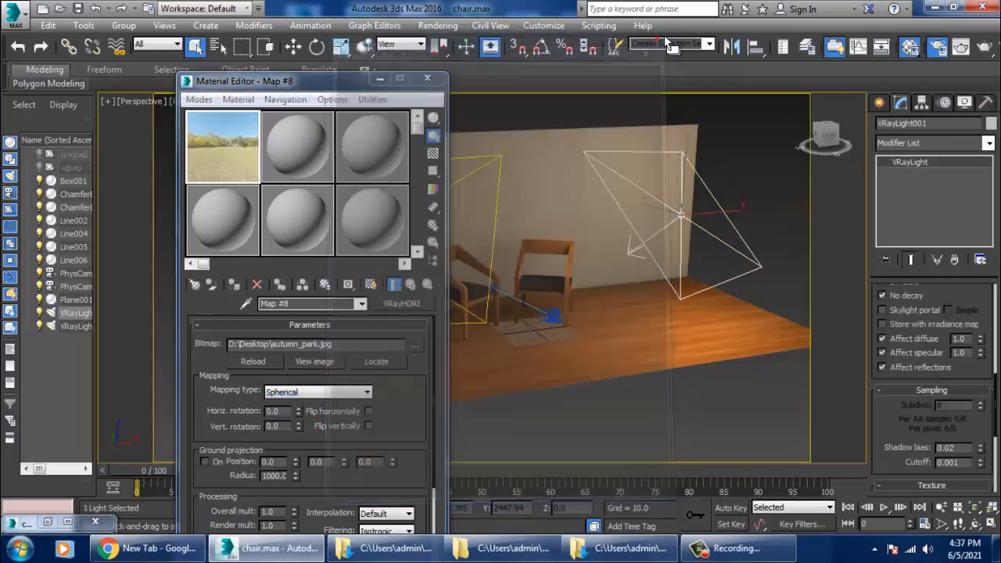
drag(894, 447, 921, 307)
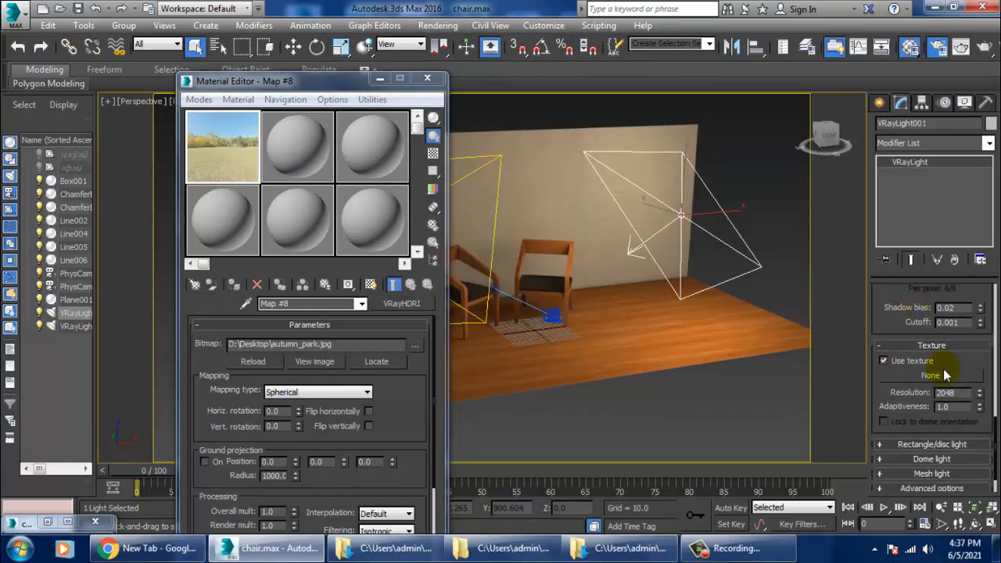
drag(205, 139, 929, 374)
click(470, 313)
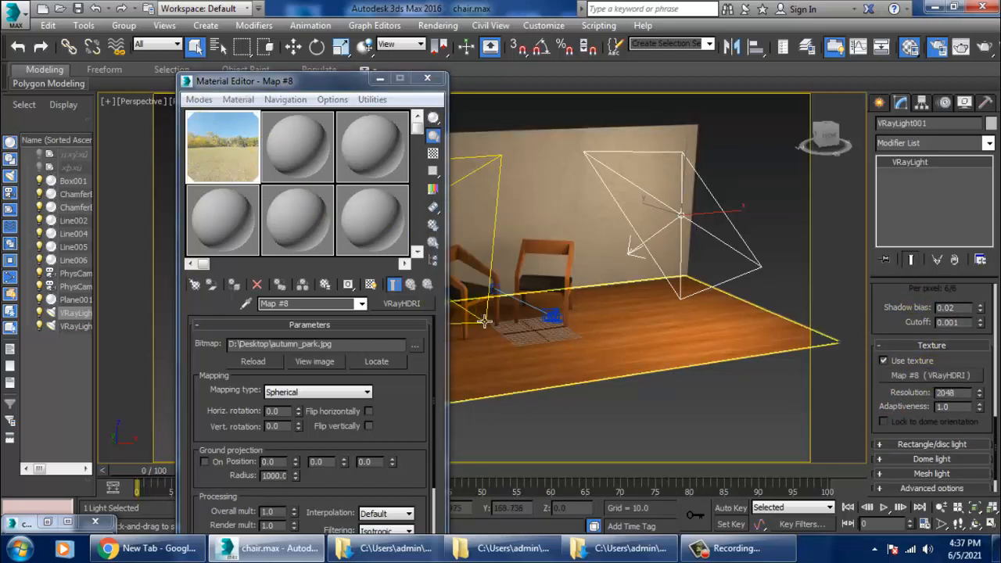
Step: Assign the autumn_park VRayHDRI map to the GI environment map in the V-Ray render settings, using the Instance method
click(437, 25)
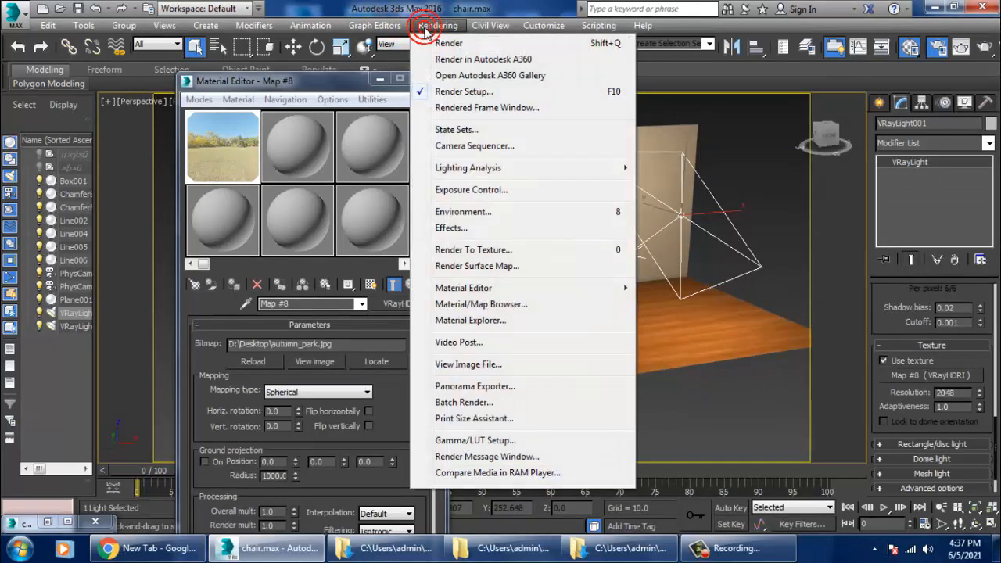
click(462, 91)
click(437, 25)
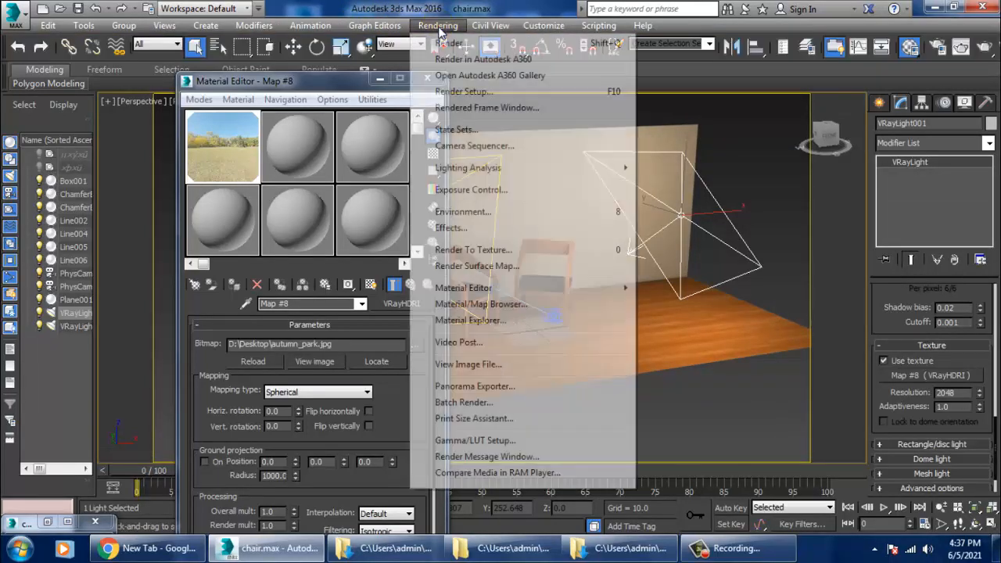
click(591, 87)
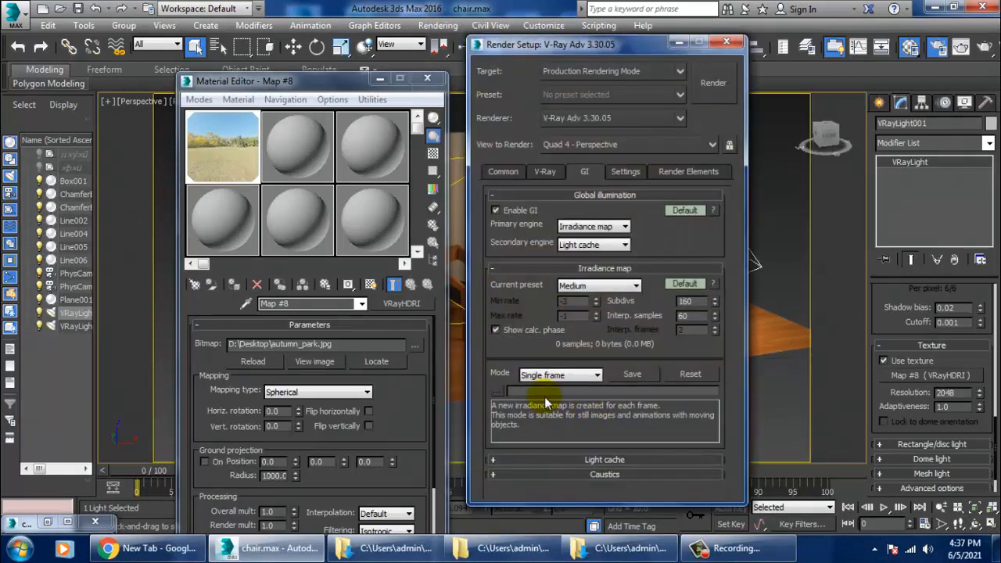
click(551, 170)
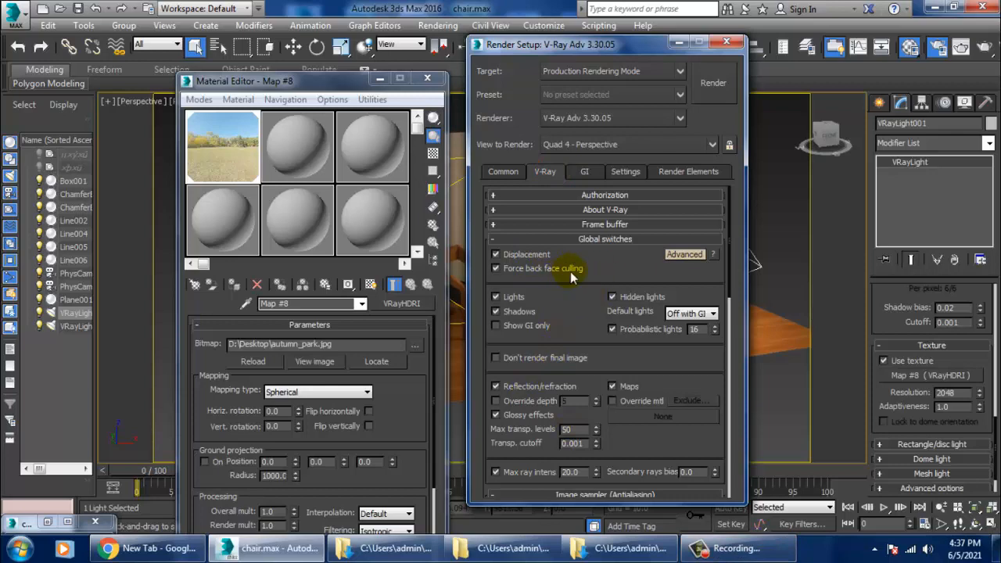
scroll(579, 281, down, 5)
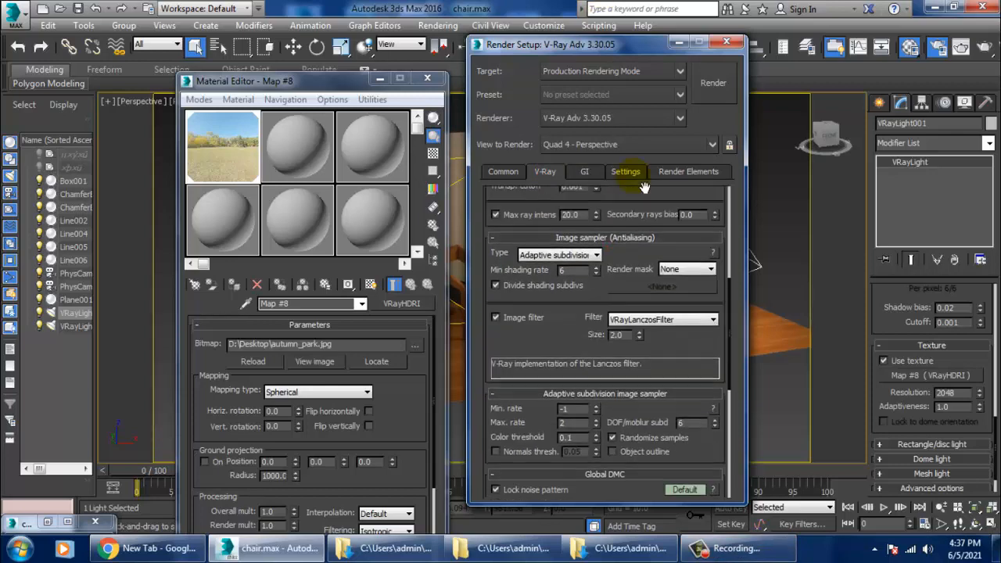
scroll(649, 335, up, 5)
scroll(653, 459, down, 8)
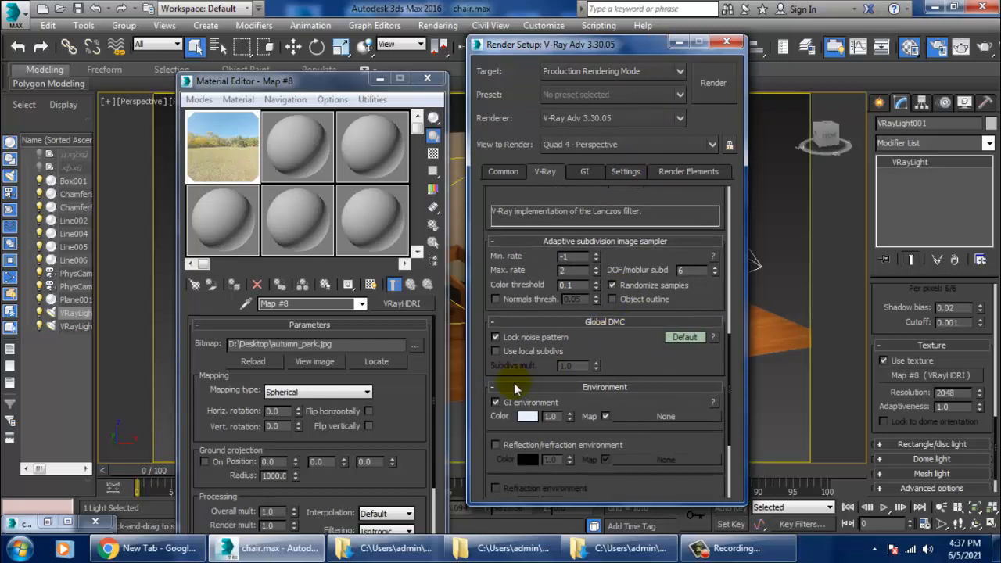
double_click(222, 146)
drag(207, 156, 667, 417)
click(569, 318)
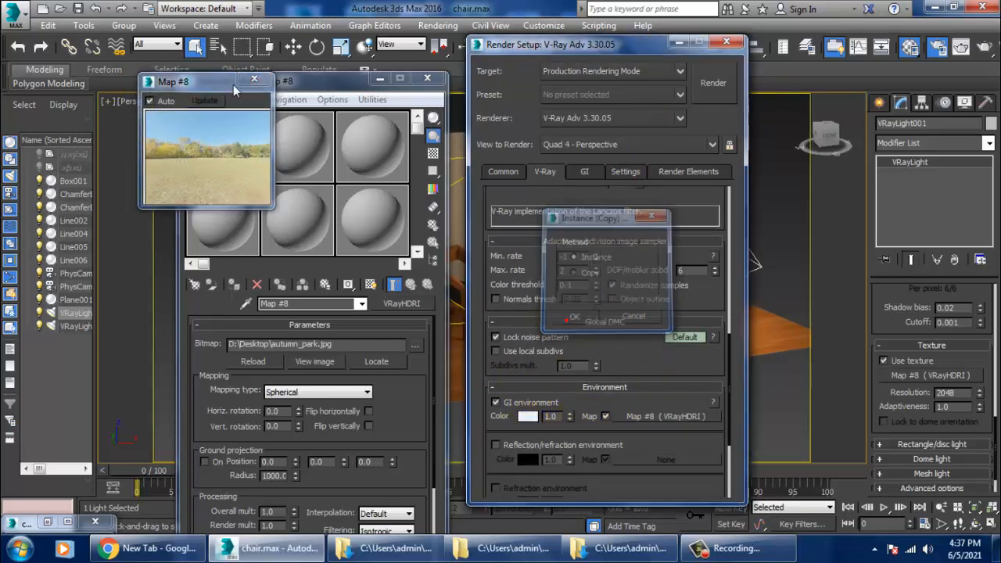
click(254, 79)
click(726, 42)
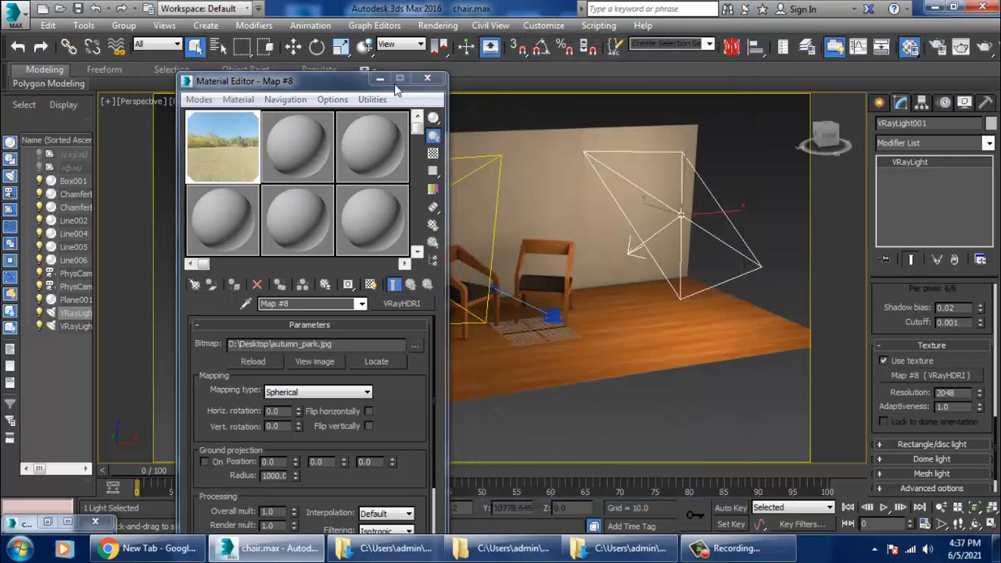
Step: Close the material editor and render the scene from the PhysCamera001 view
click(427, 78)
key(c)
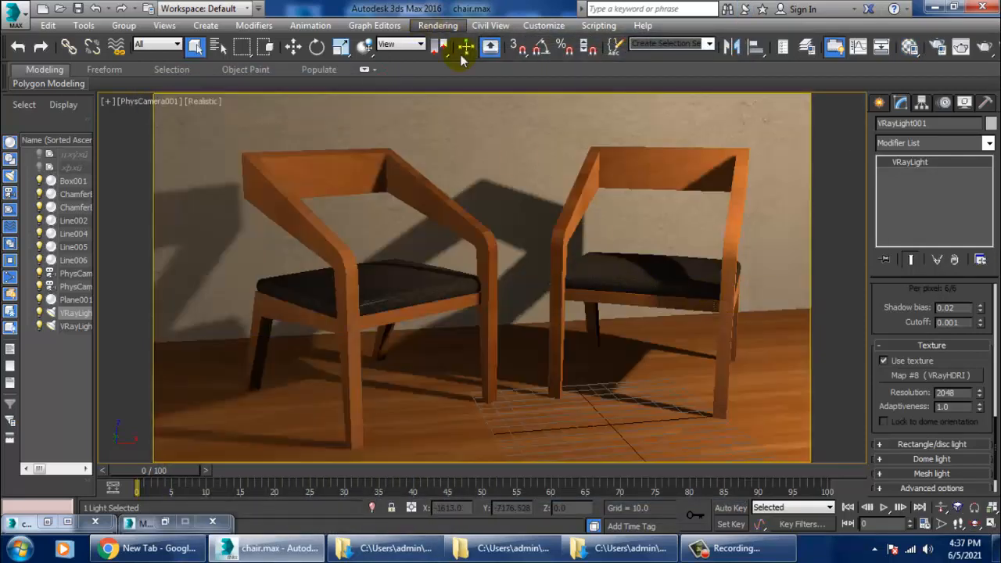
click(438, 25)
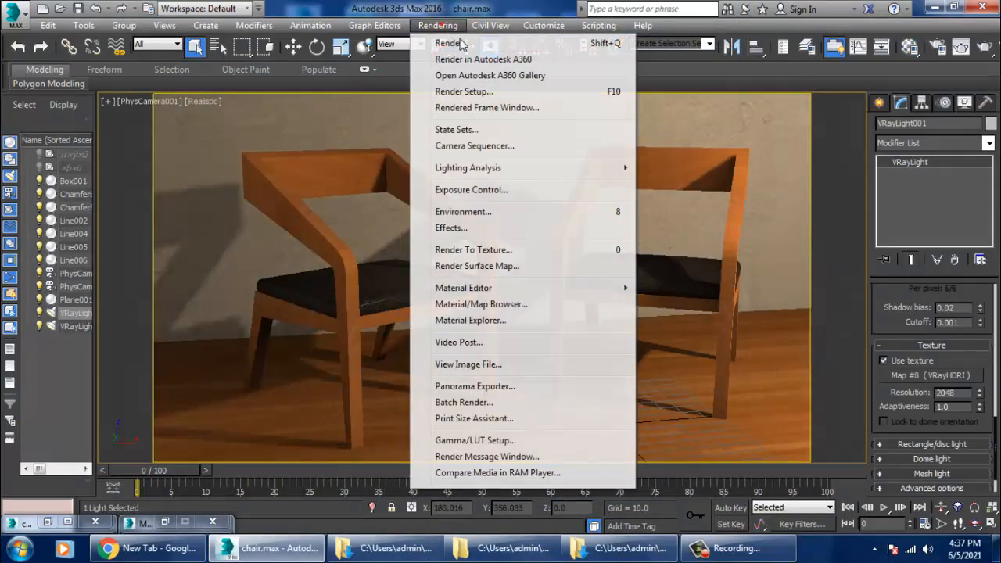
click(446, 40)
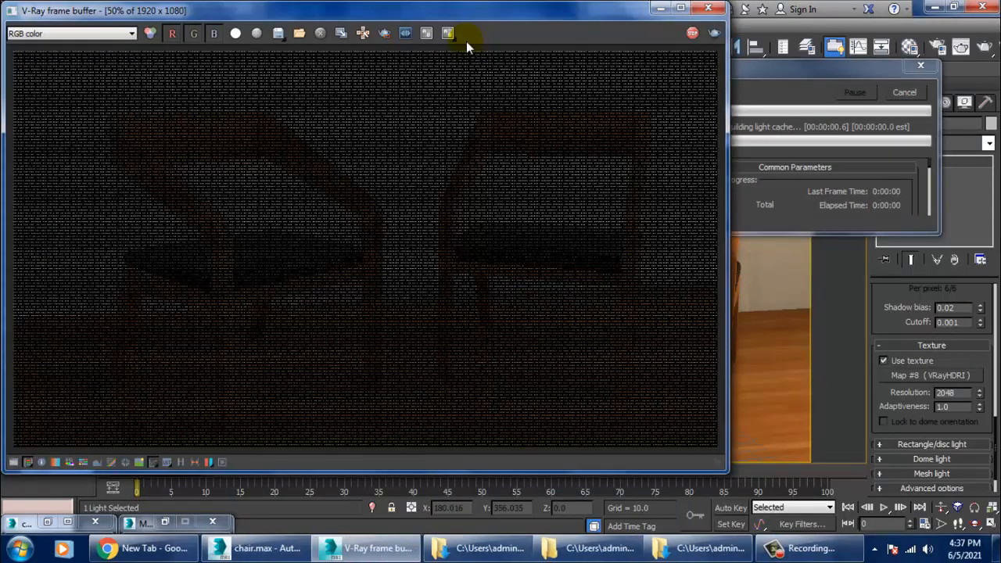
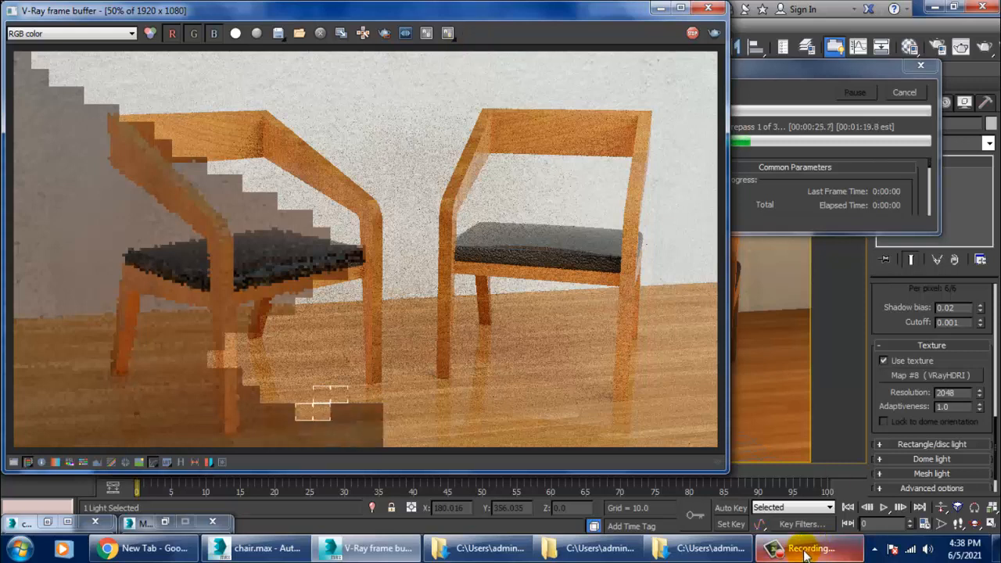
mouse_move(806, 553)
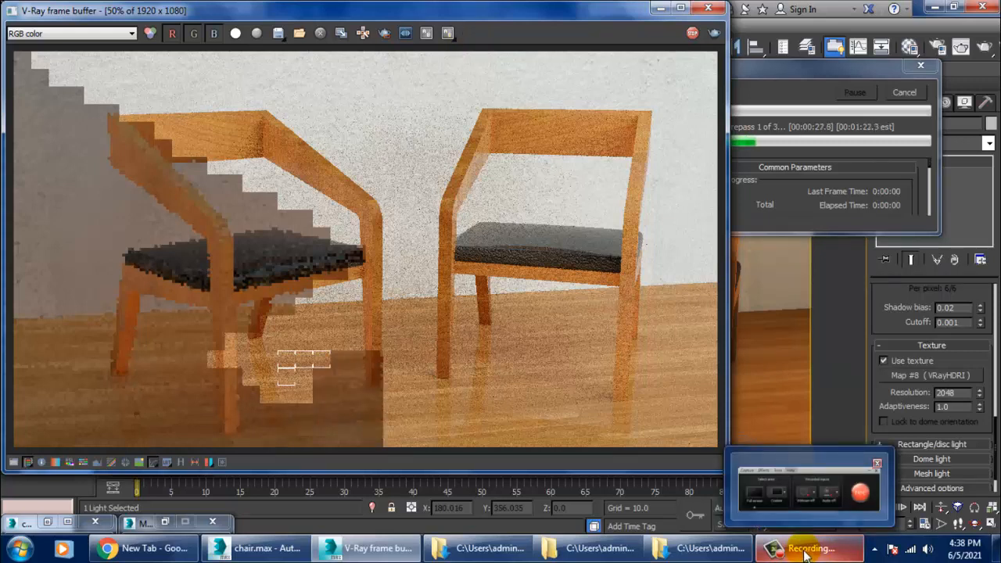
click(806, 553)
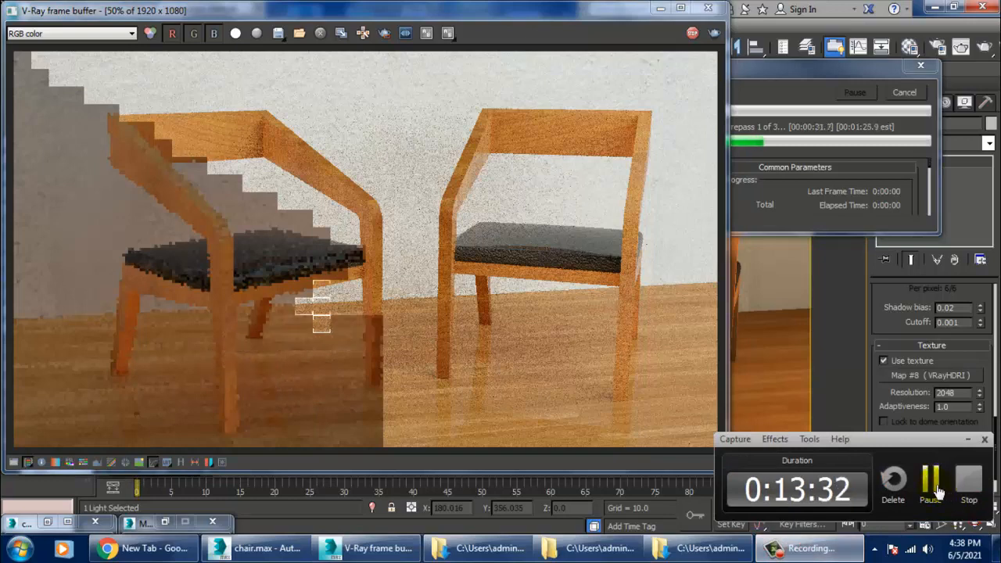
click(932, 481)
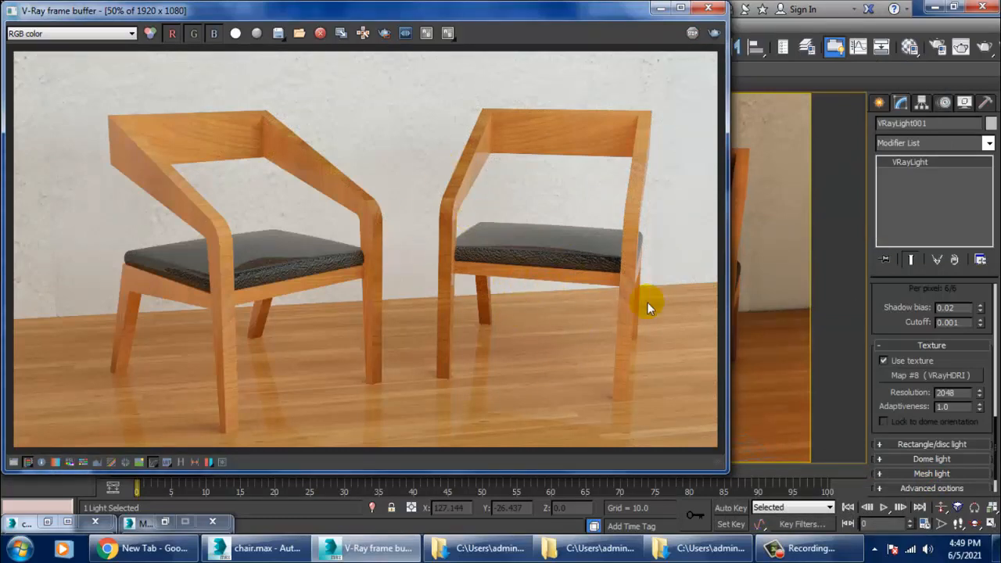
Step: Minimize the V-Ray frame buffer, select the right-hand chair's seat and open the material editor in Slate mode
drag(420, 18, 410, 67)
click(649, 60)
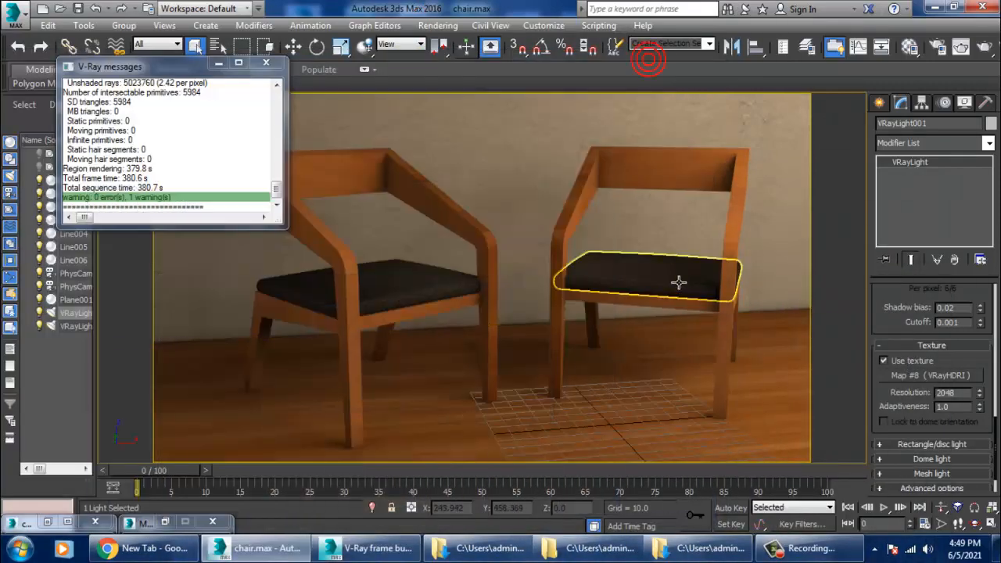
click(677, 285)
key(m)
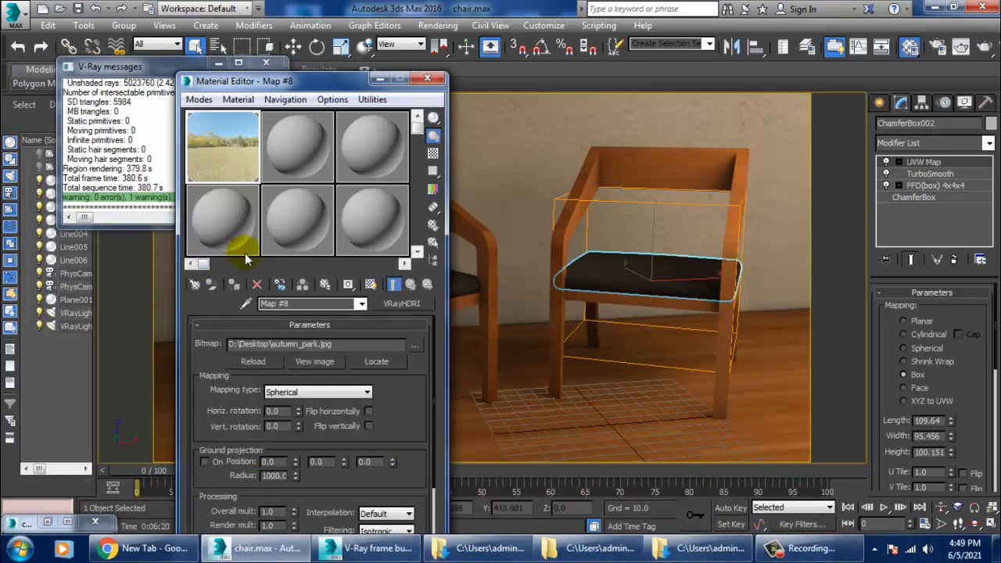
click(198, 101)
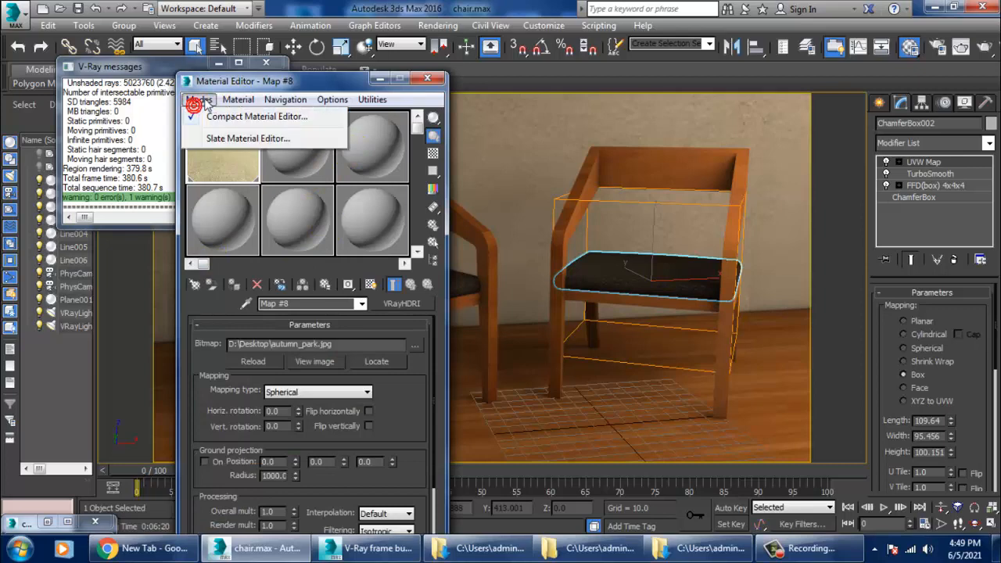
click(235, 141)
Step: Set the fabric material's reflection color to a gray with value 39, and minimize the material editor
middle_drag(577, 299, 621, 562)
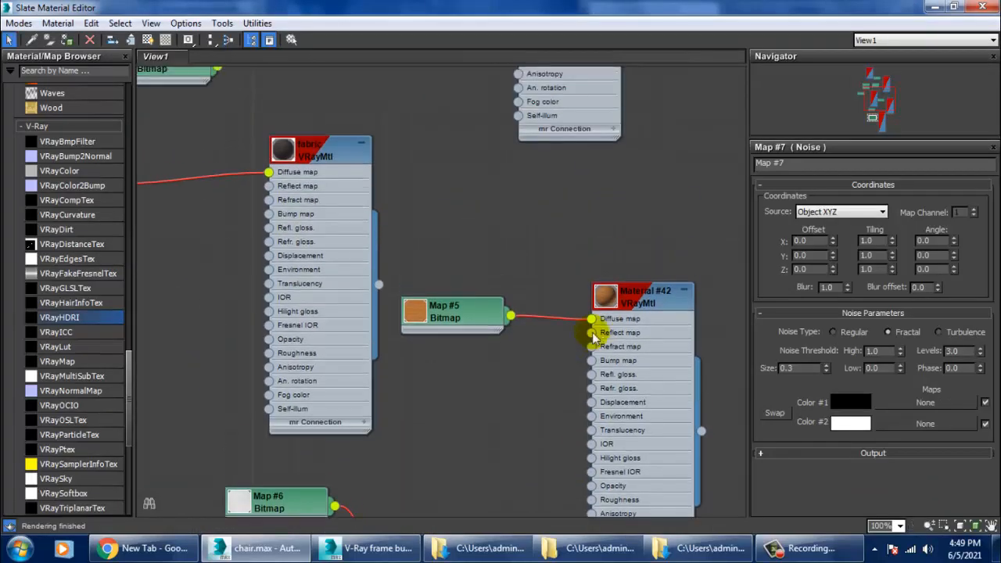
double_click(312, 153)
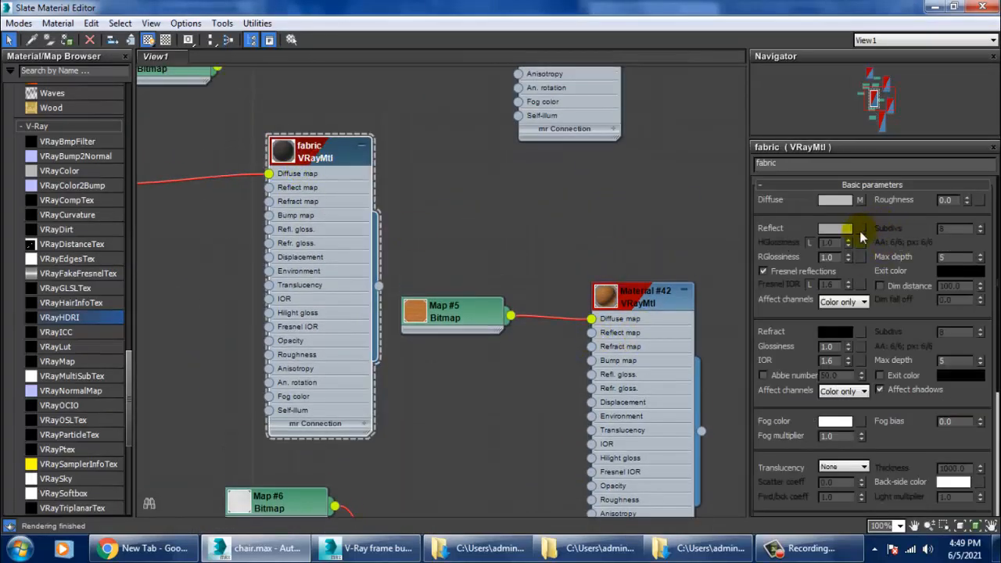
click(835, 228)
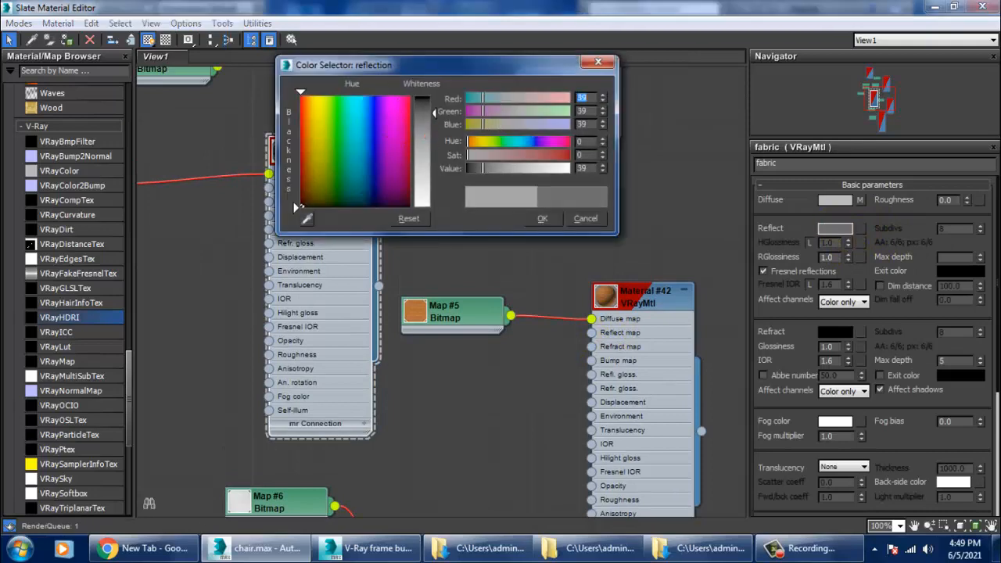
click(548, 220)
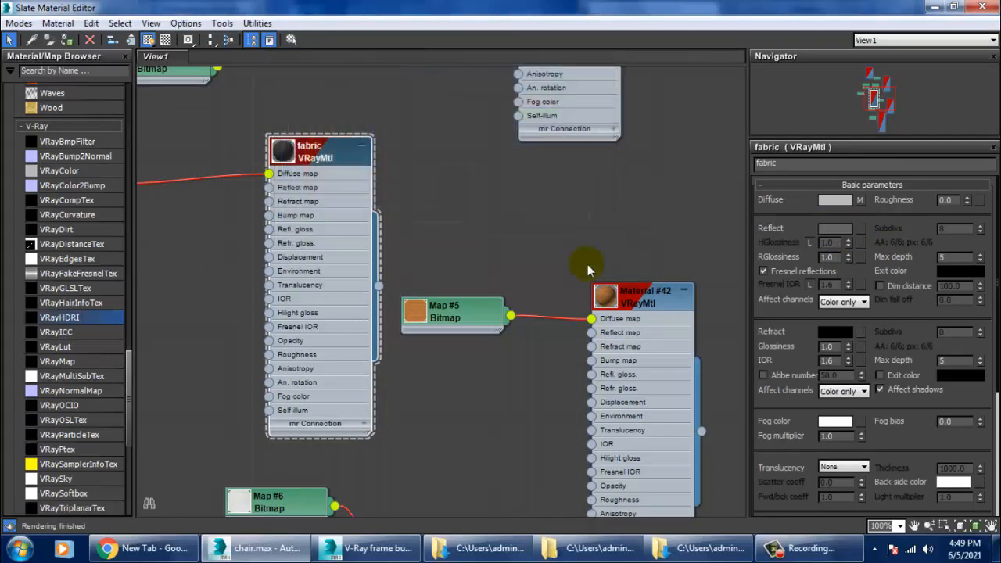
click(935, 7)
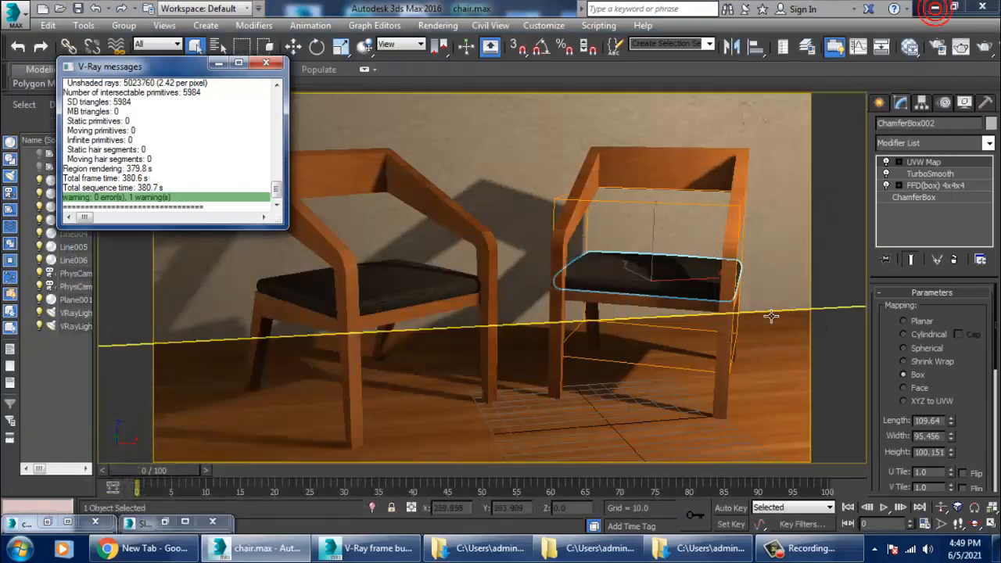
Step: Create a VRaySun in the front view, aimed from high on the right down toward the chairs, without adding a VRaySky environment map
key(p)
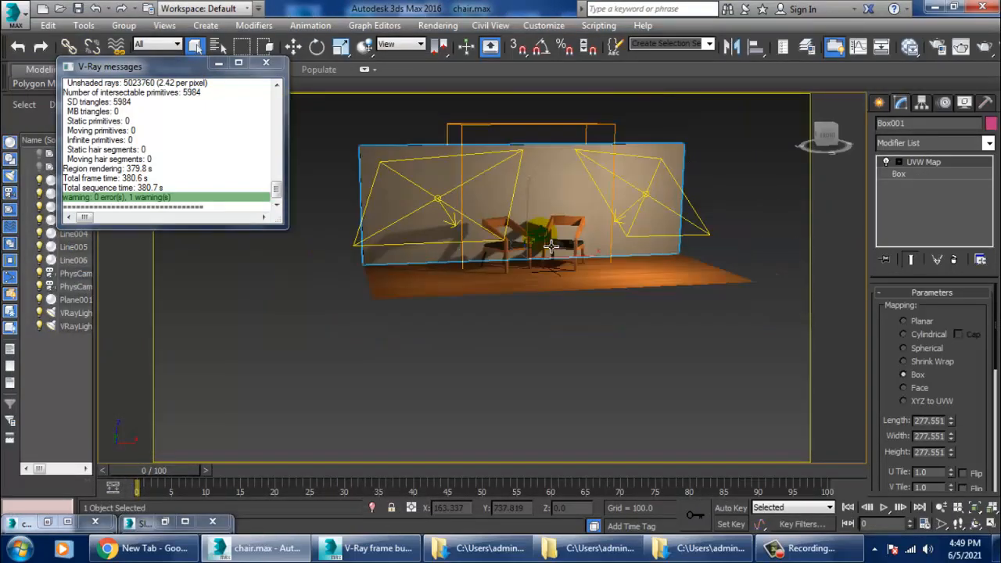
alt+middle_drag(555, 242, 628, 246)
scroll(693, 274, up, 3)
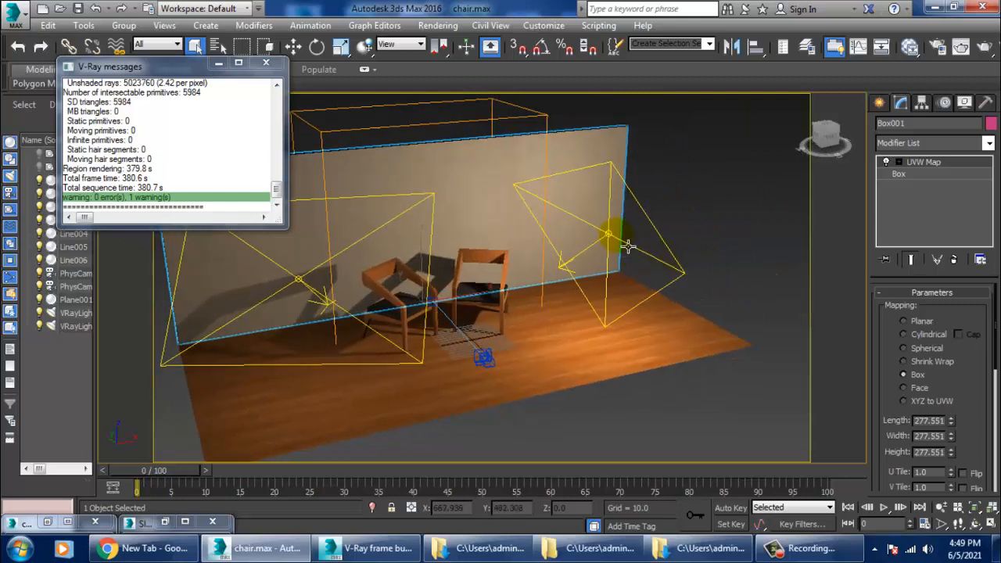
click(653, 260)
click(879, 103)
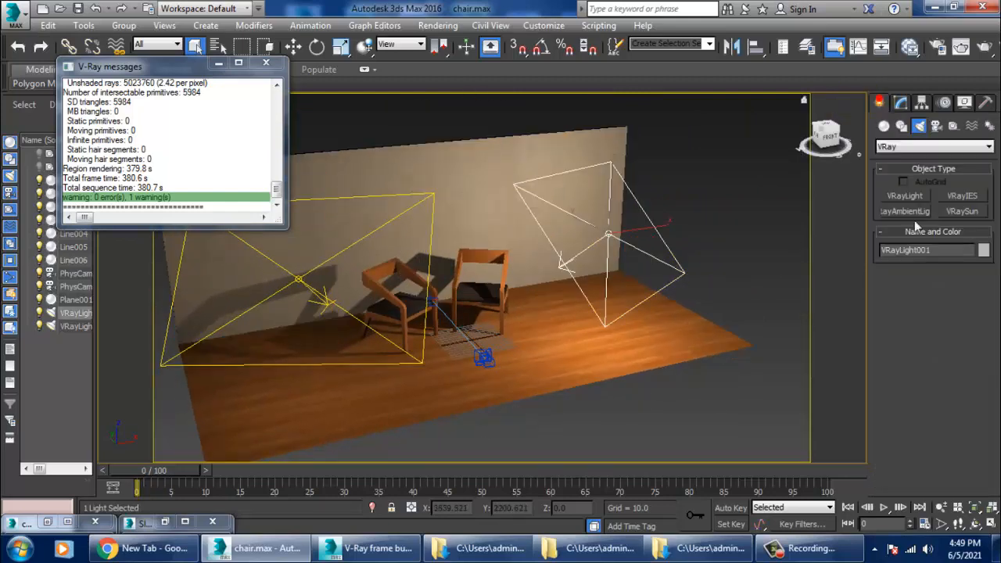
click(964, 217)
key(alt+w)
middle_click(697, 190)
key(alt+w)
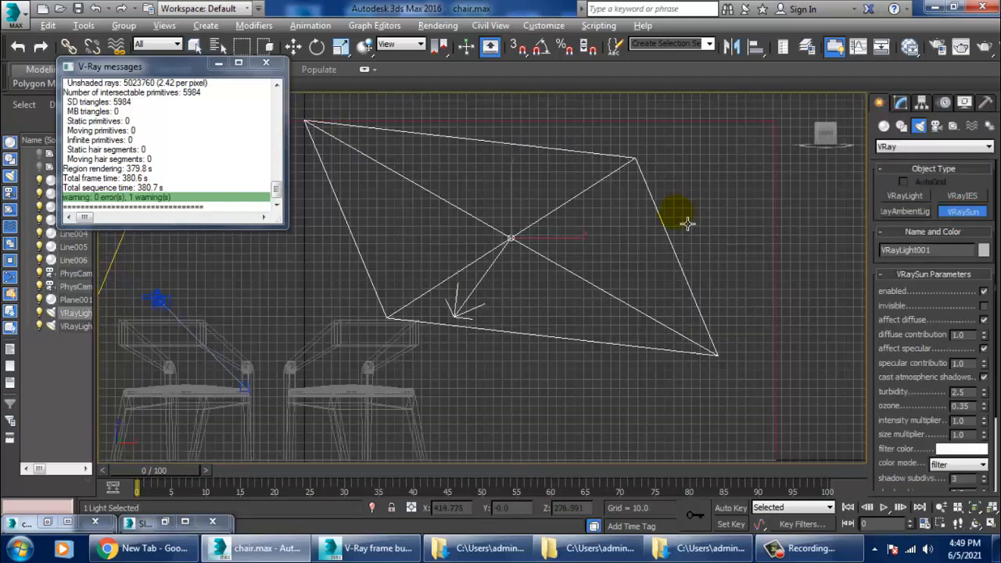
scroll(681, 232, down, 4)
middle_drag(681, 235, 689, 241)
scroll(689, 241, up, 4)
drag(775, 170, 434, 326)
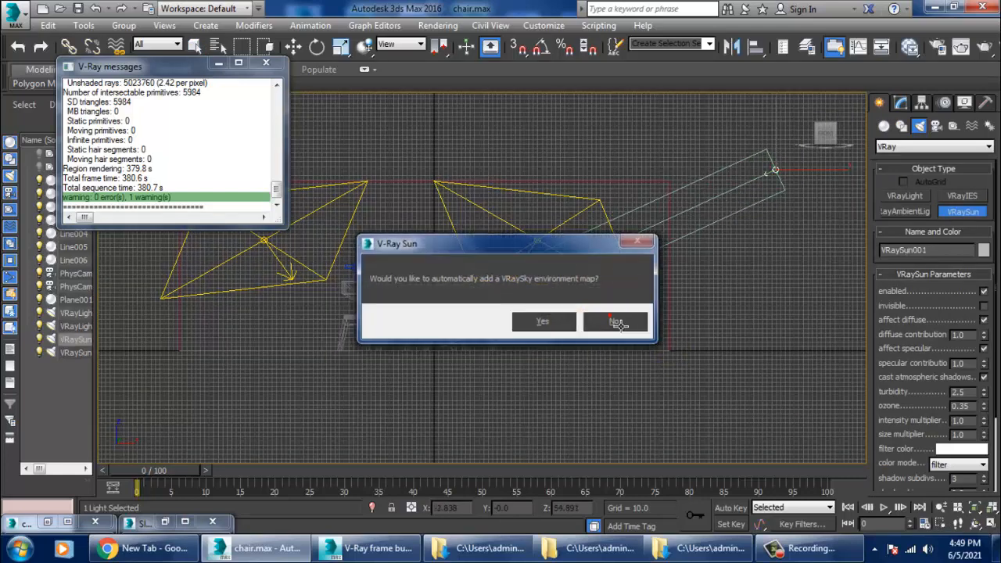
click(615, 321)
Step: Set the sun's filter color to a warm beige with red 206, green 174 and blue 124
key(w)
key(alt+w)
middle_click(726, 391)
key(alt+w)
middle_drag(727, 392, 670, 392)
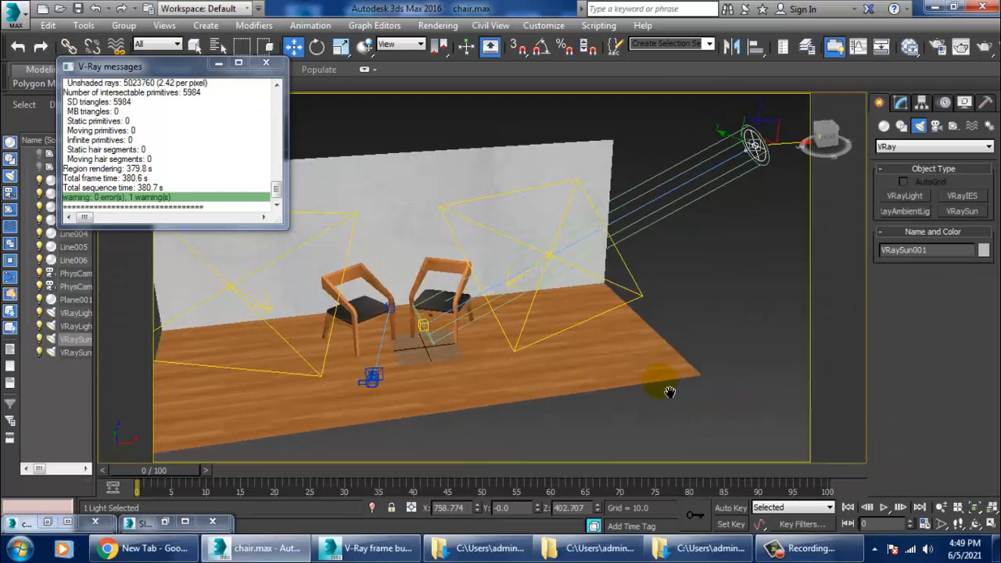
middle_drag(730, 260, 659, 283)
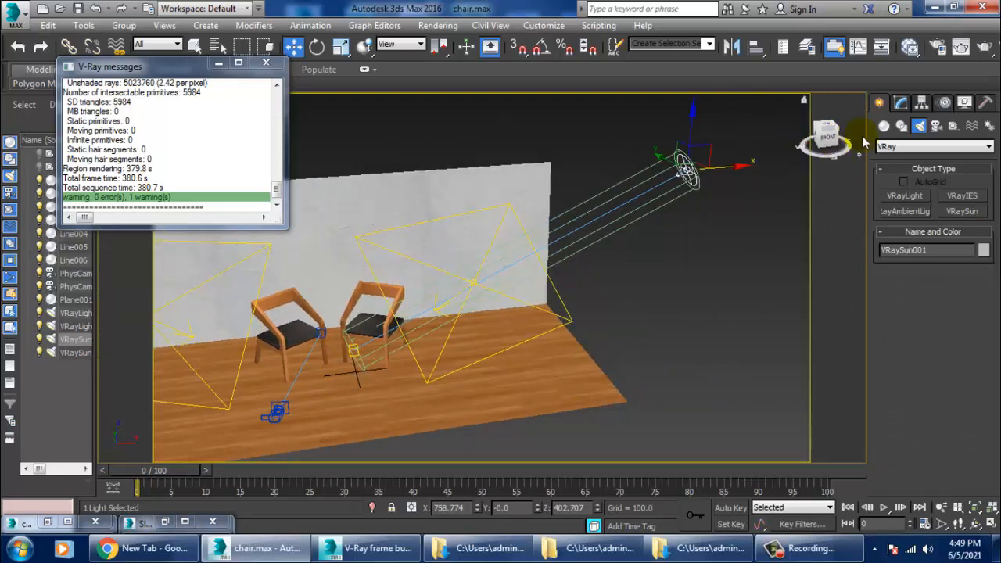
click(902, 103)
click(968, 471)
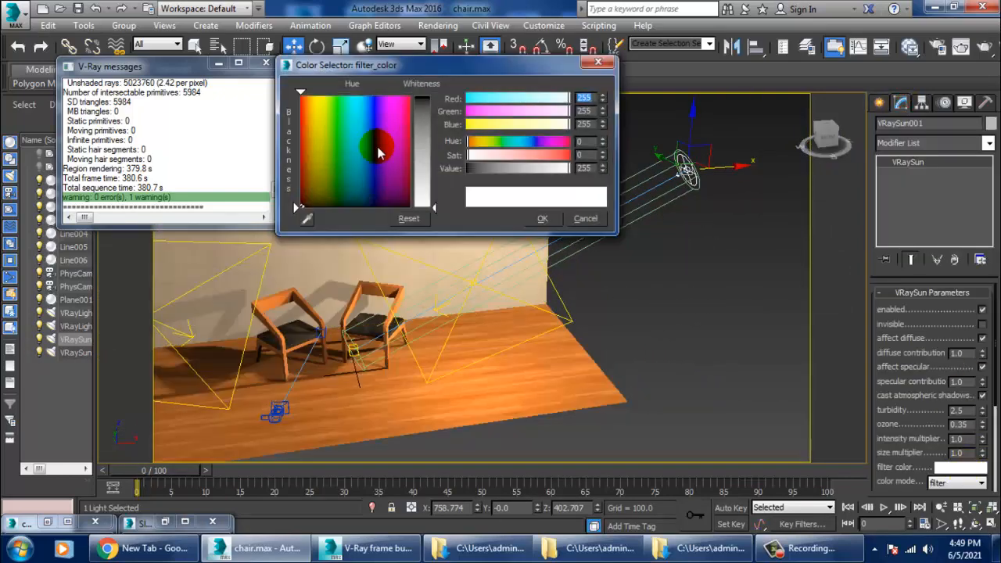
drag(364, 146, 311, 139)
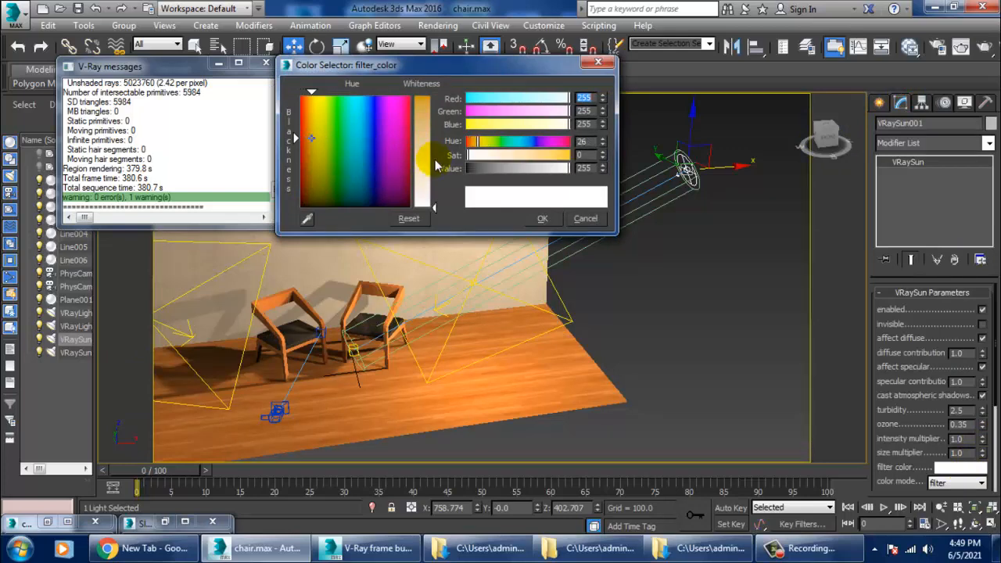
drag(425, 140, 429, 150)
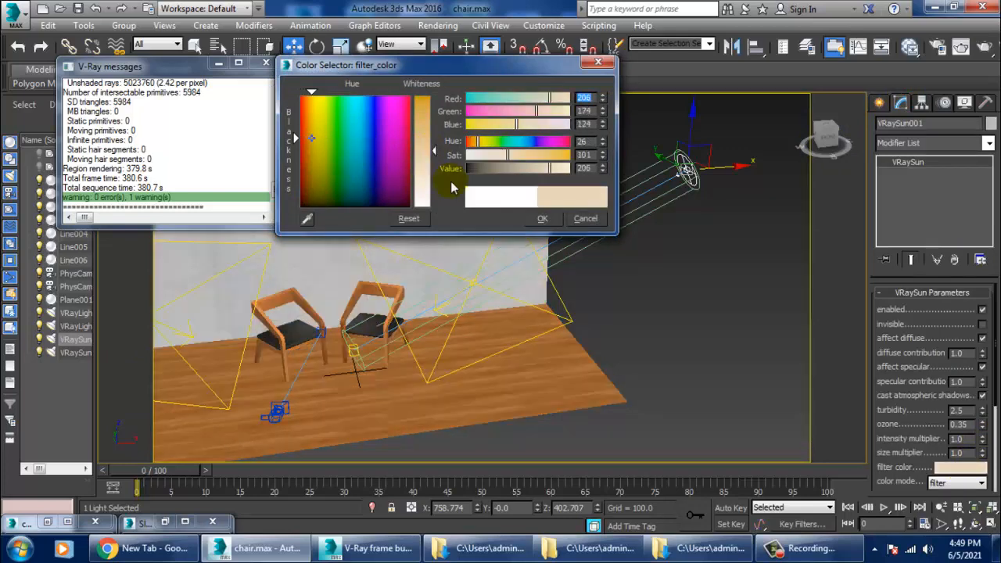
click(543, 219)
Step: Set the sun's intensity multiplier to 0.83 and widen the command panel to two columns
scroll(913, 473, down, 3)
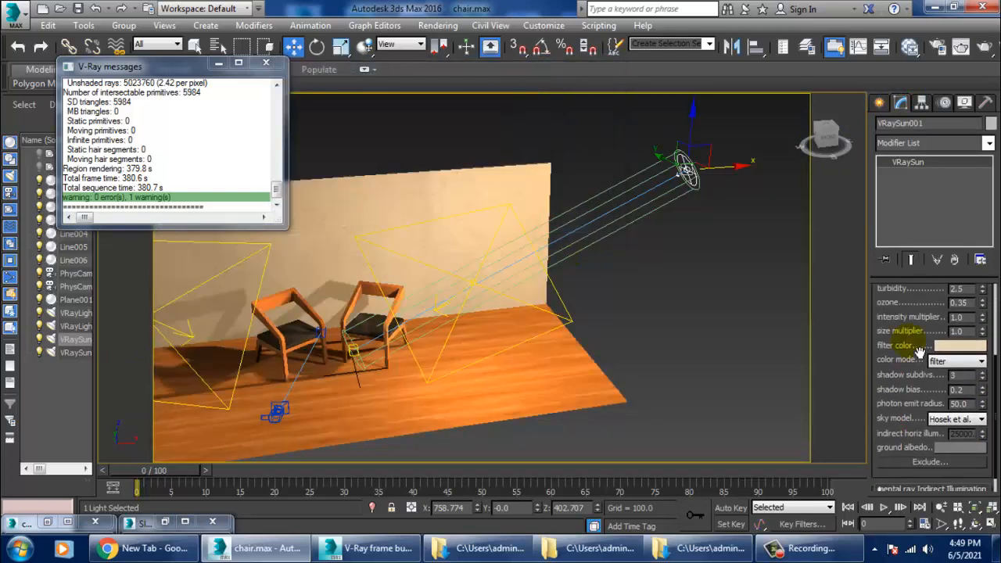
drag(918, 380, 920, 297)
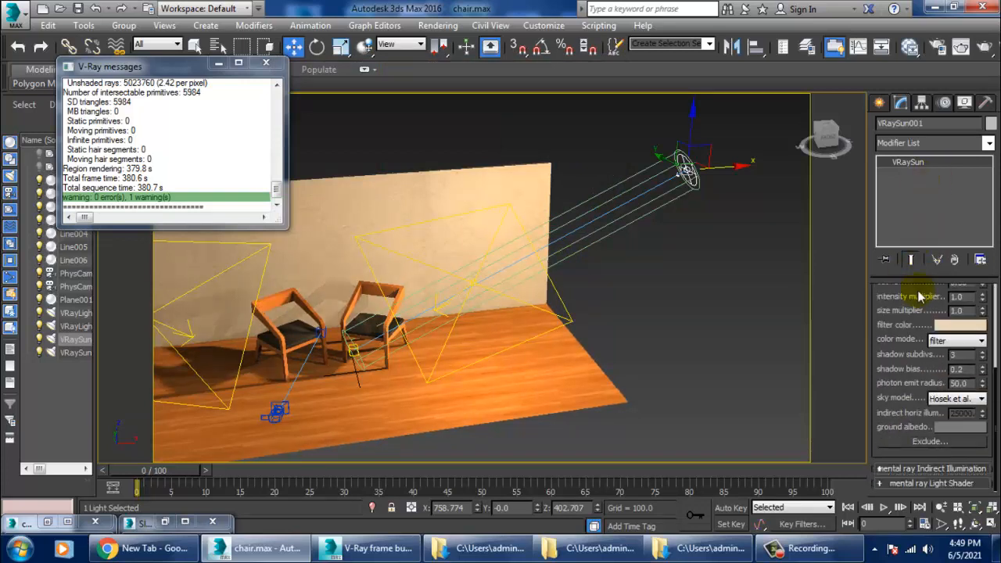
drag(918, 375, 921, 435)
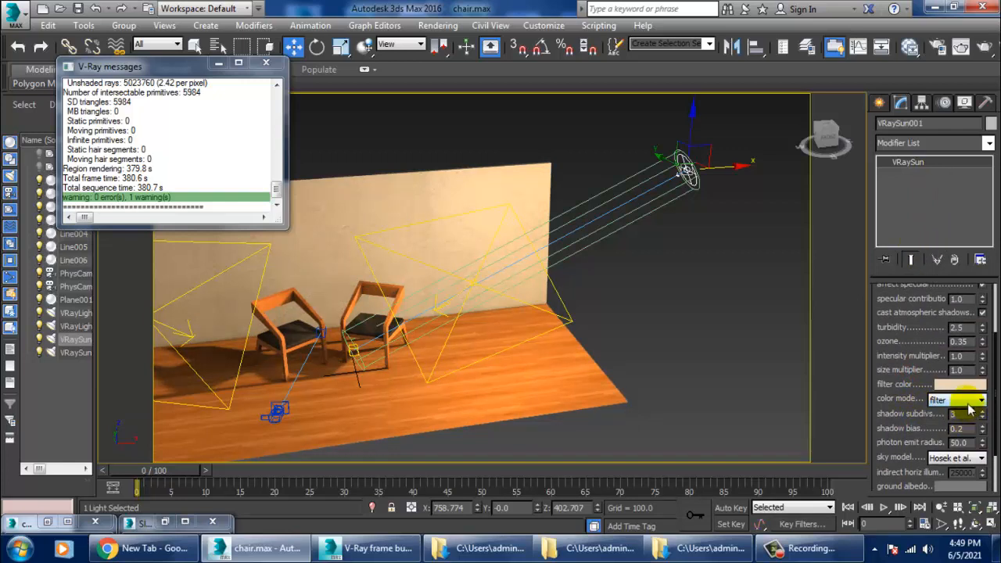
click(968, 405)
click(967, 404)
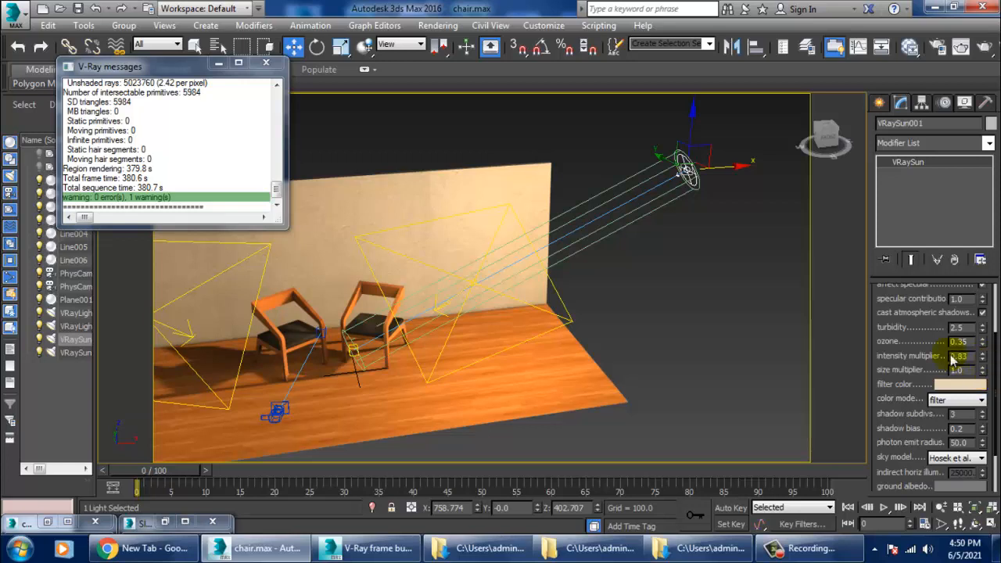
drag(925, 349, 774, 338)
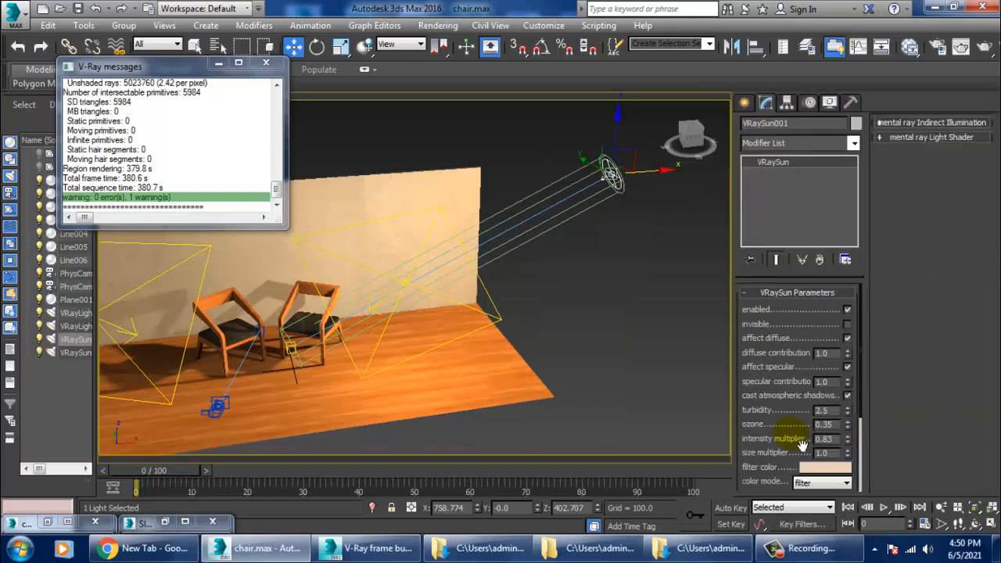
Step: Set the sun's photon emit radius to about 293.5
scroll(780, 438, down, 2)
click(823, 428)
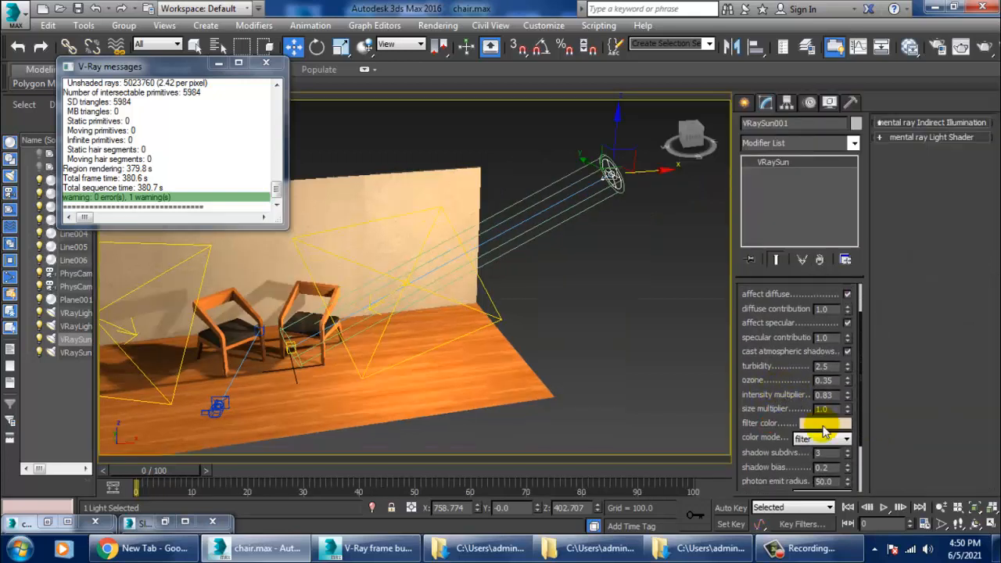
drag(855, 358, 831, 227)
alt+middle_drag(573, 273, 647, 283)
key(ctrl+z)
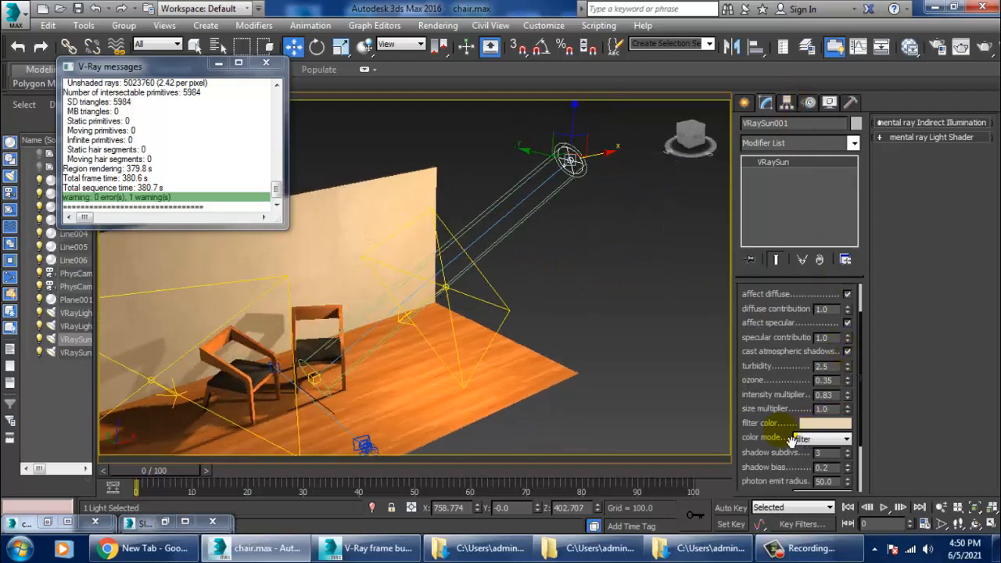
drag(791, 439, 791, 389)
drag(848, 431, 452, 175)
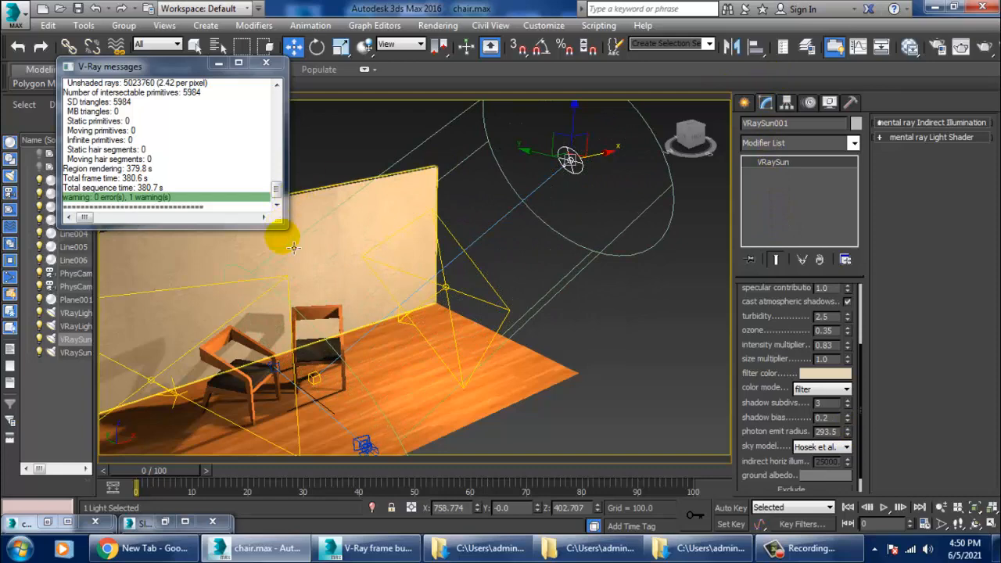
Step: Start a test render of the physical camera view, check it in the V-Ray frame buffer and close the buffer
key(c)
click(438, 25)
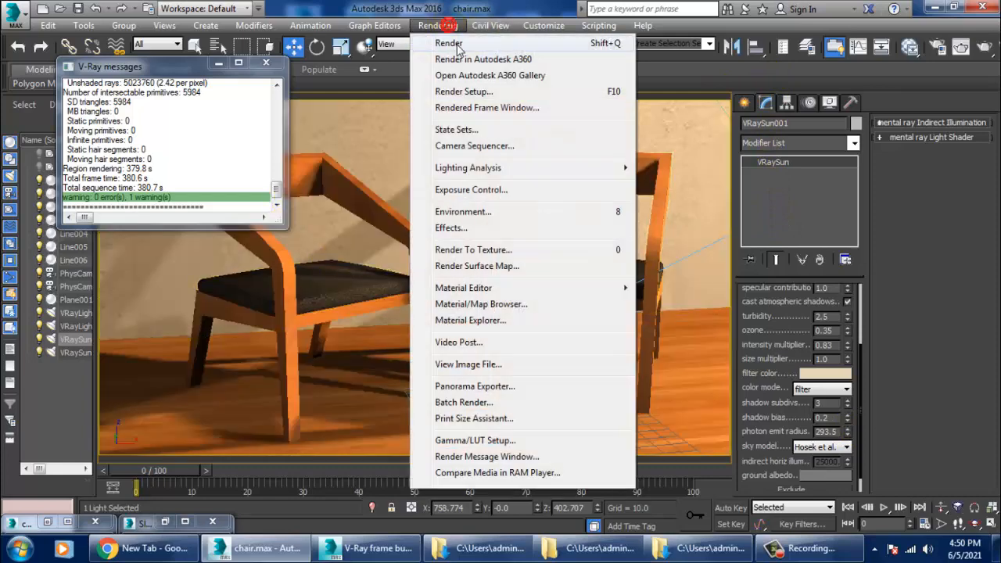
click(460, 44)
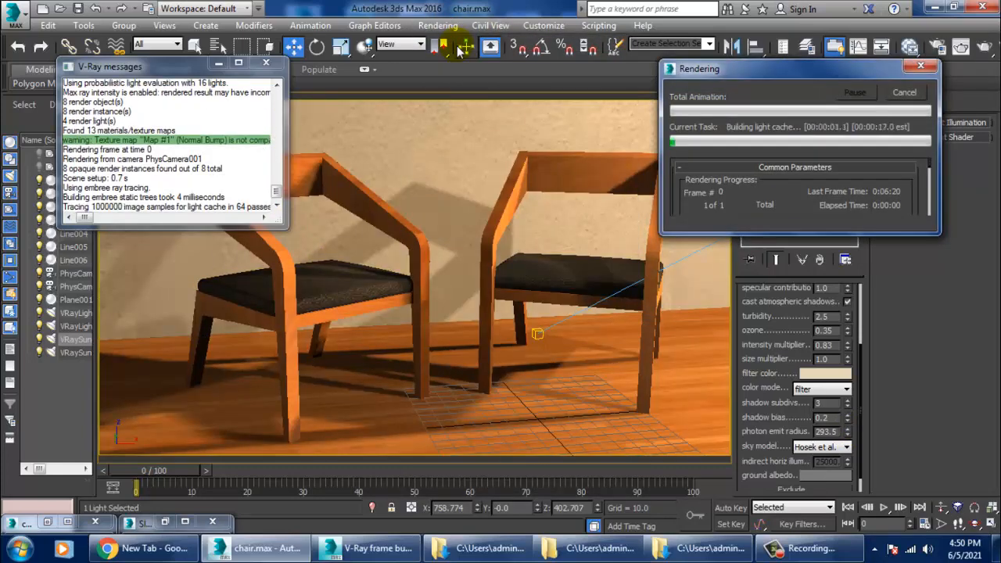
click(336, 547)
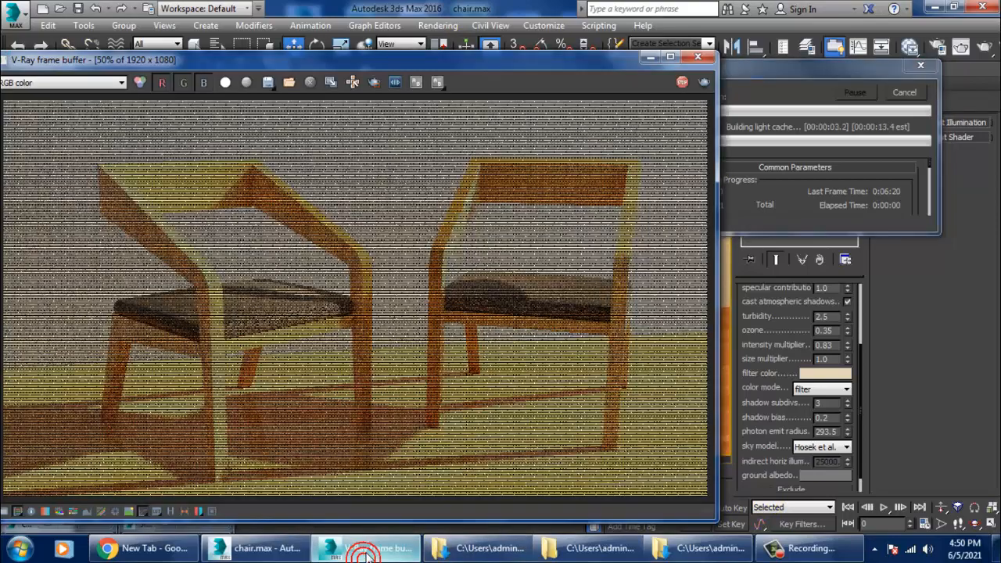
click(698, 58)
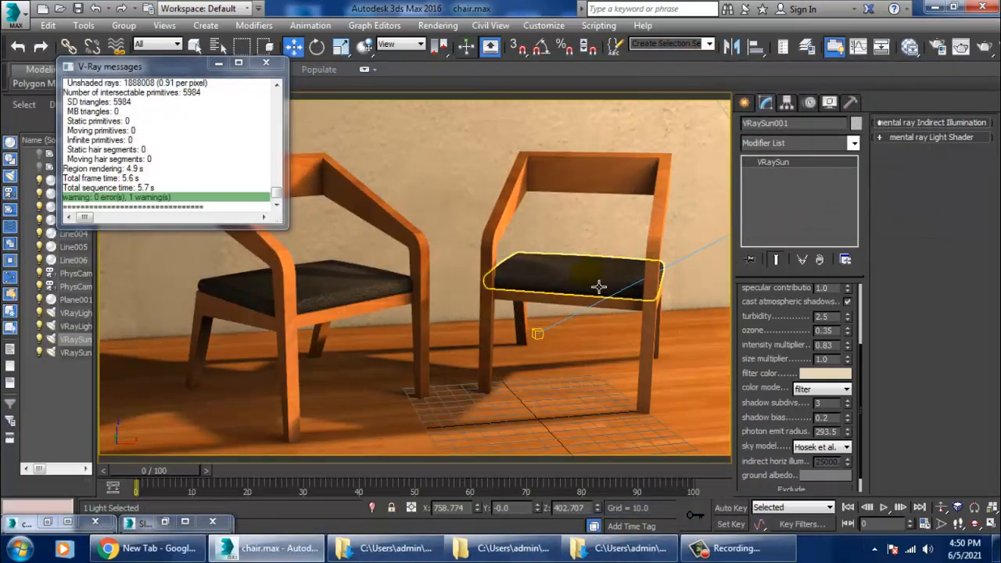
Step: In the perspective view, set the multiplier of the VRayLight001 plane light to 0.5
key(p)
scroll(610, 282, down, 5)
alt+middle_drag(604, 268, 627, 308)
click(673, 245)
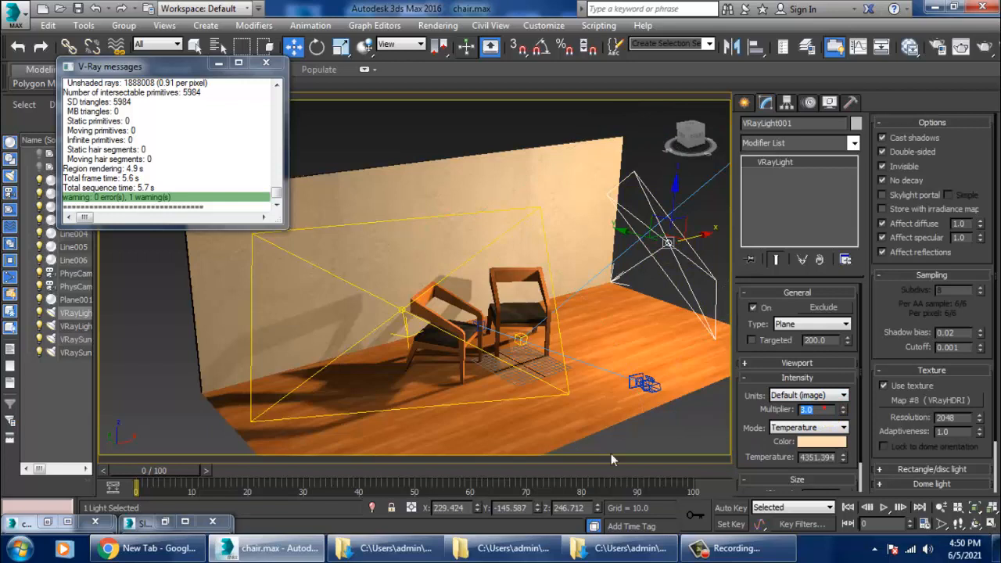
text(1)
key(Return)
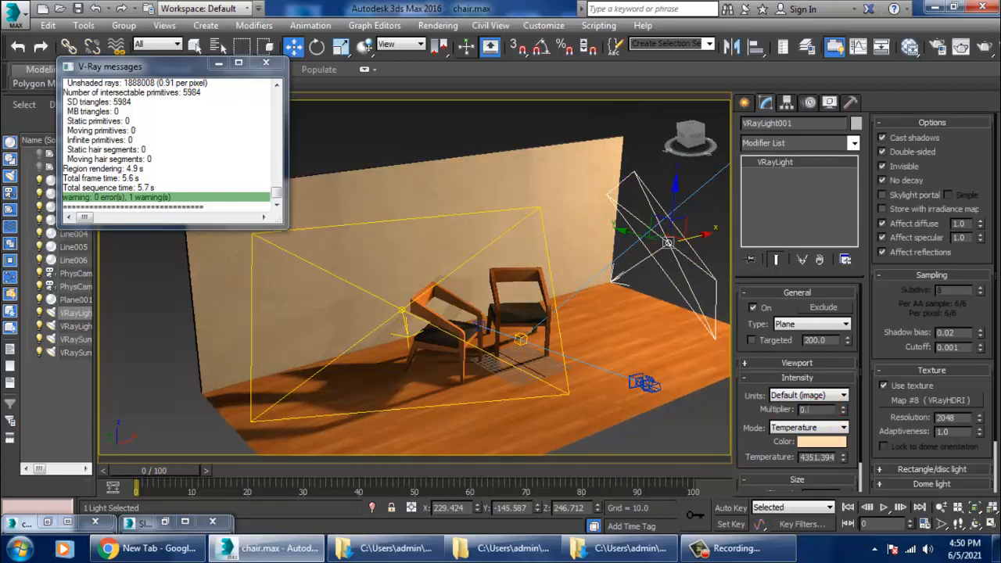
key(Return)
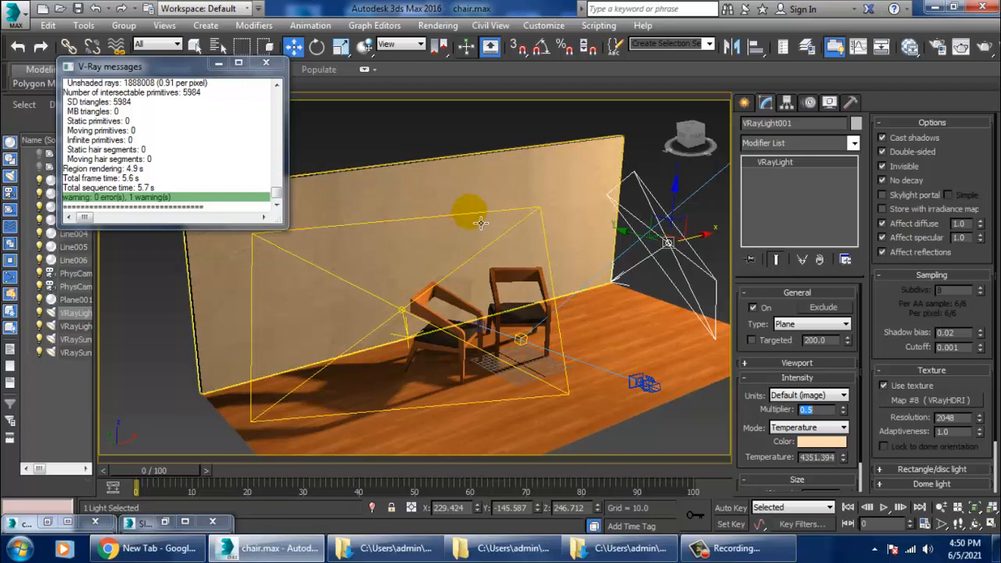
Step: Set the multiplier of the VRayLight002 plane light to 0.1
click(470, 213)
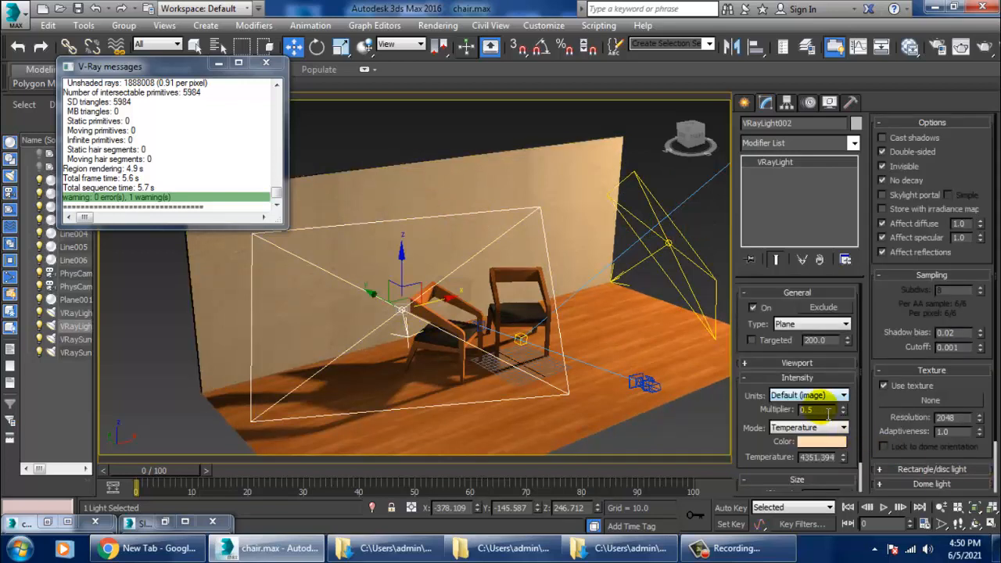
double_click(821, 409)
text(0.1)
key(Return)
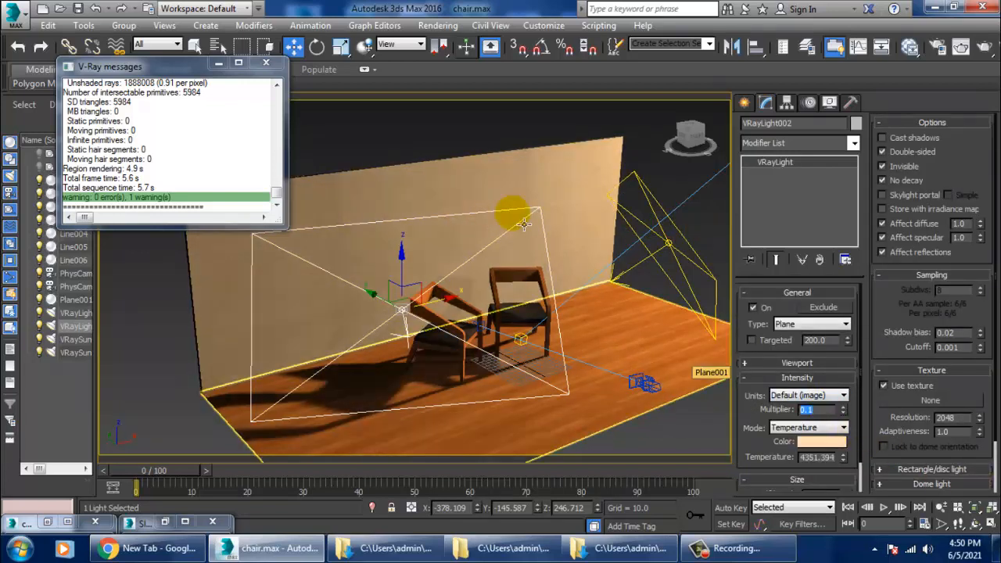
Step: Test render the camera view with the dimmed plane lights, stop the render and close the frame buffer
click(478, 135)
key(c)
click(436, 29)
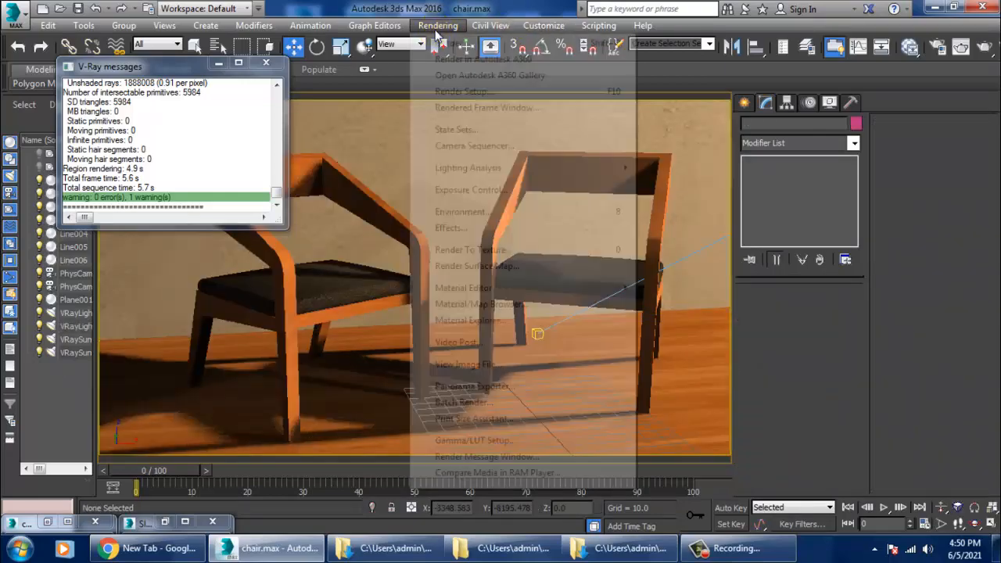
click(444, 45)
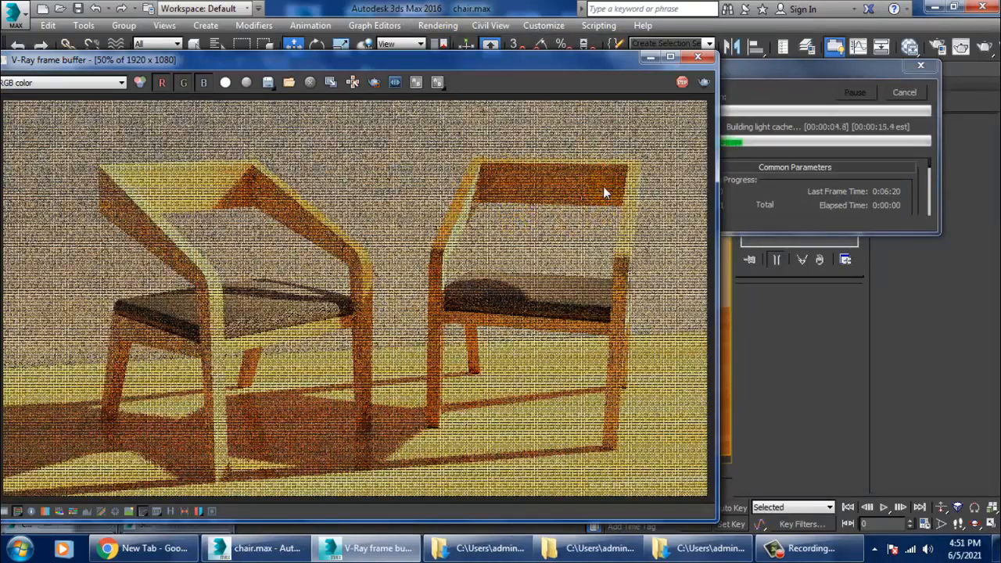
click(682, 82)
click(698, 57)
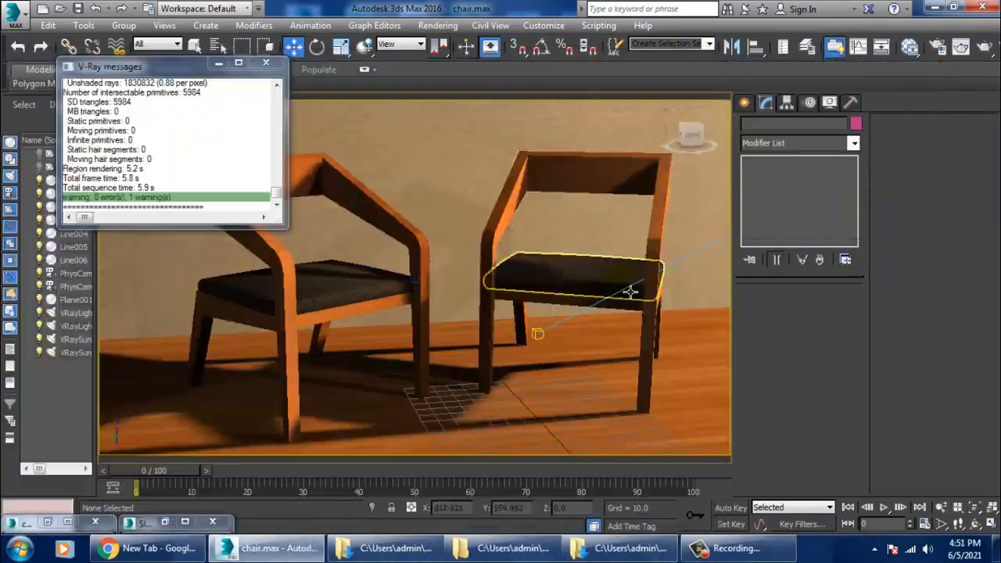
Step: Raise the sun to a height of about 522 and set its intensity multiplier to 0.2
scroll(630, 292, down, 8)
middle_drag(722, 250, 605, 303)
click(633, 270)
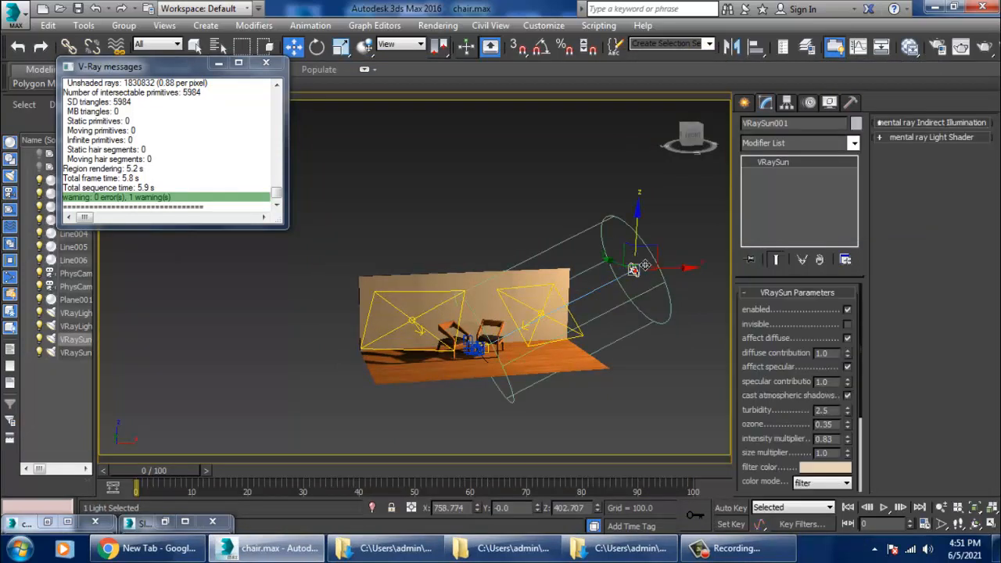
drag(634, 270, 636, 245)
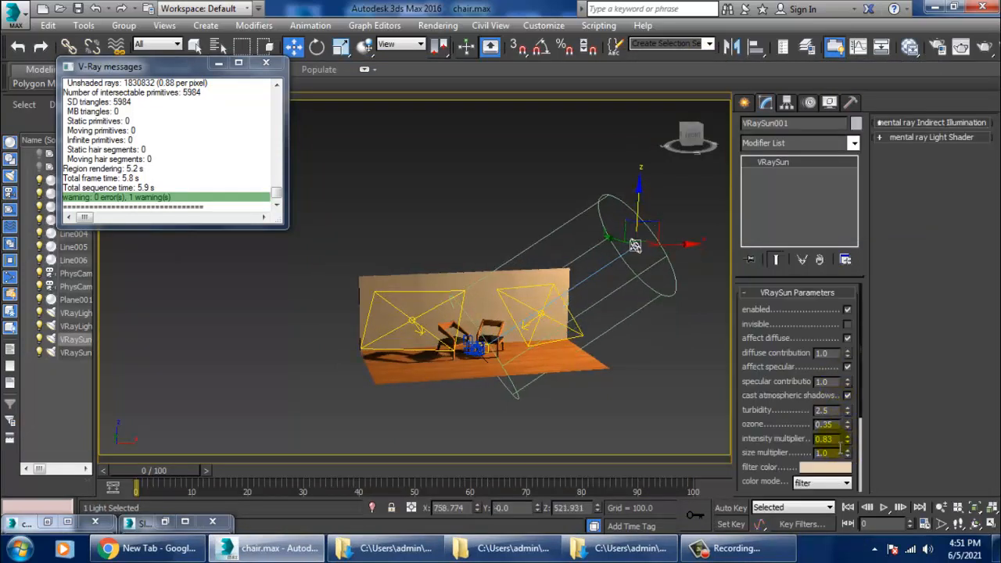
text(0.)
Step: Test render the camera view with the raised sun and close the frame buffer
click(396, 245)
key(c)
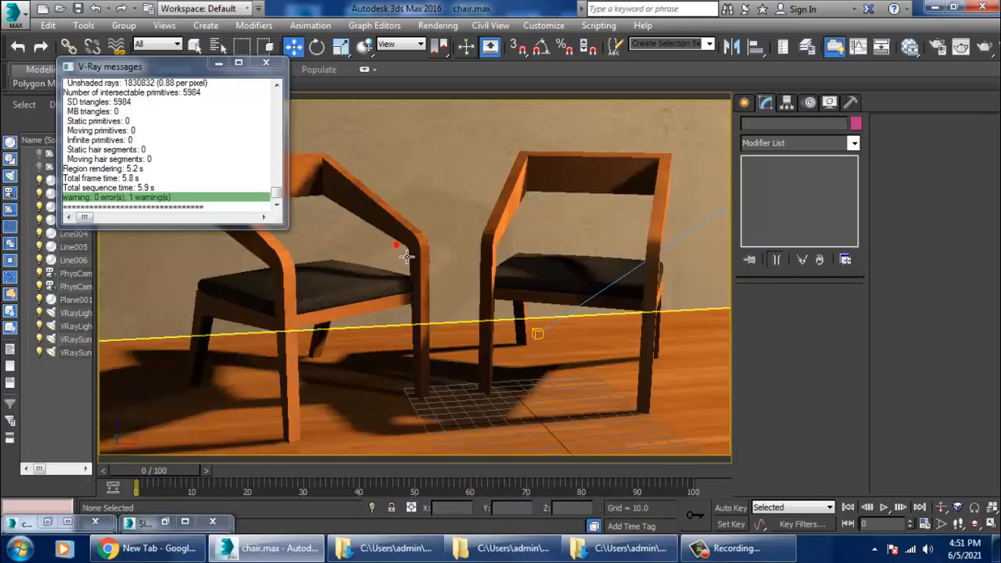
click(437, 25)
click(453, 44)
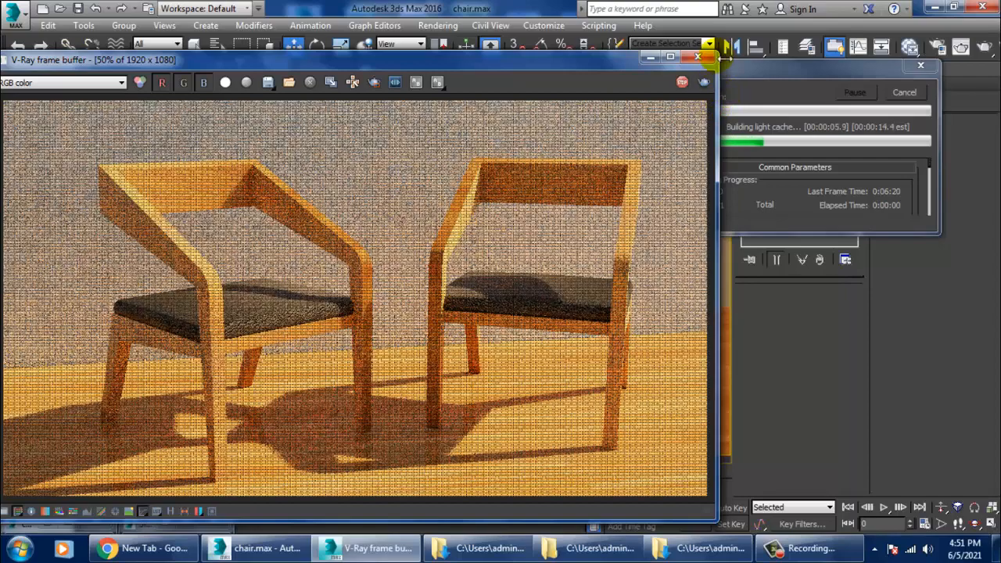
click(607, 235)
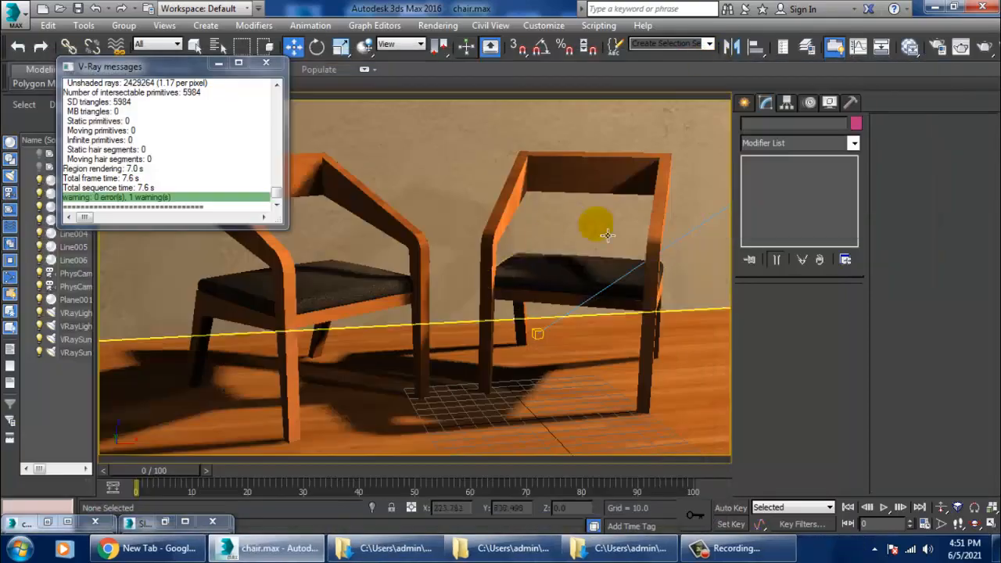
Step: Select the sun in the perspective view and set its intensity multiplier to 0.05
key(p)
scroll(610, 228, down, 5)
middle_drag(610, 227, 532, 241)
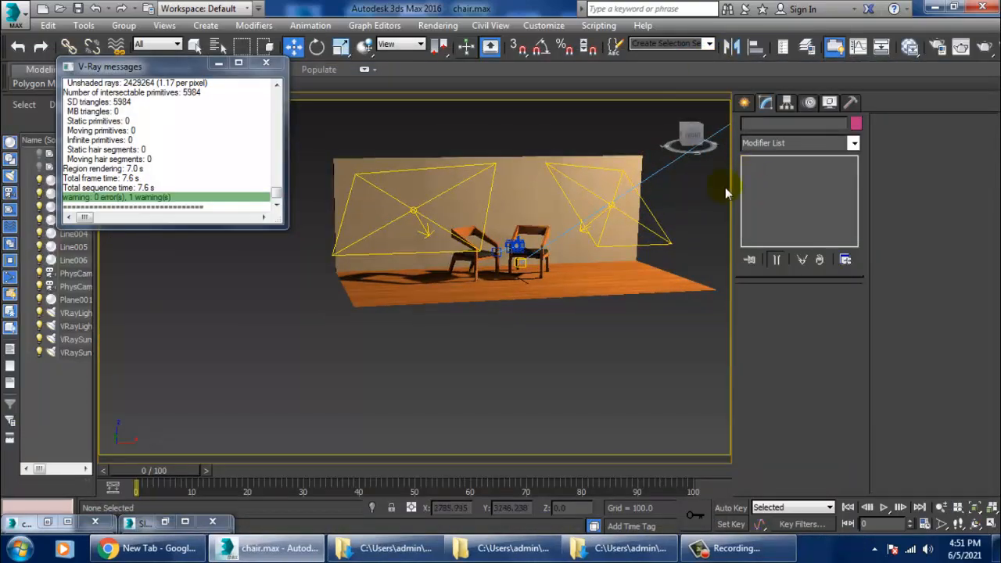
middle_drag(725, 187, 598, 305)
click(601, 218)
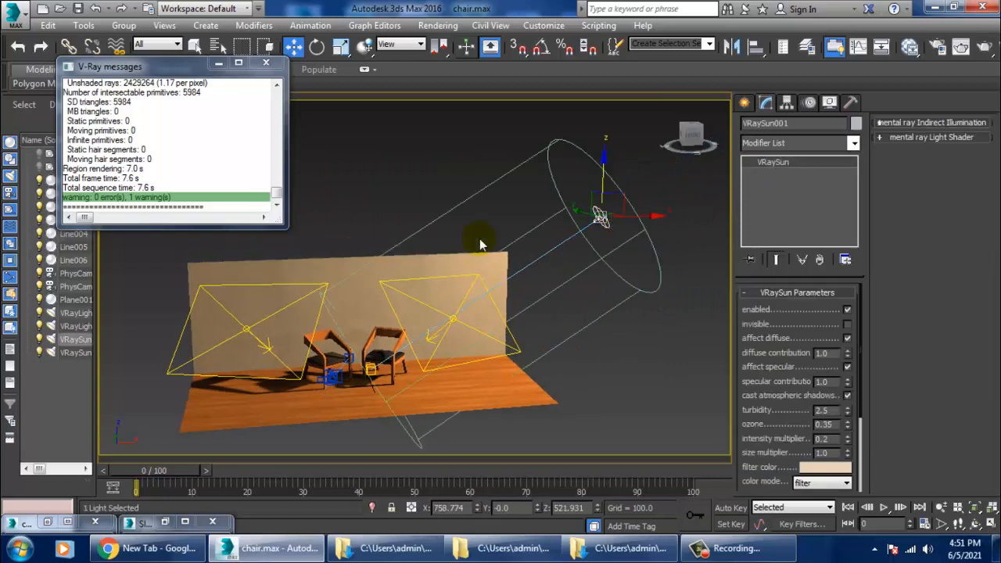
Step: Render the scene from the physical camera view with the weakened sun
key(c)
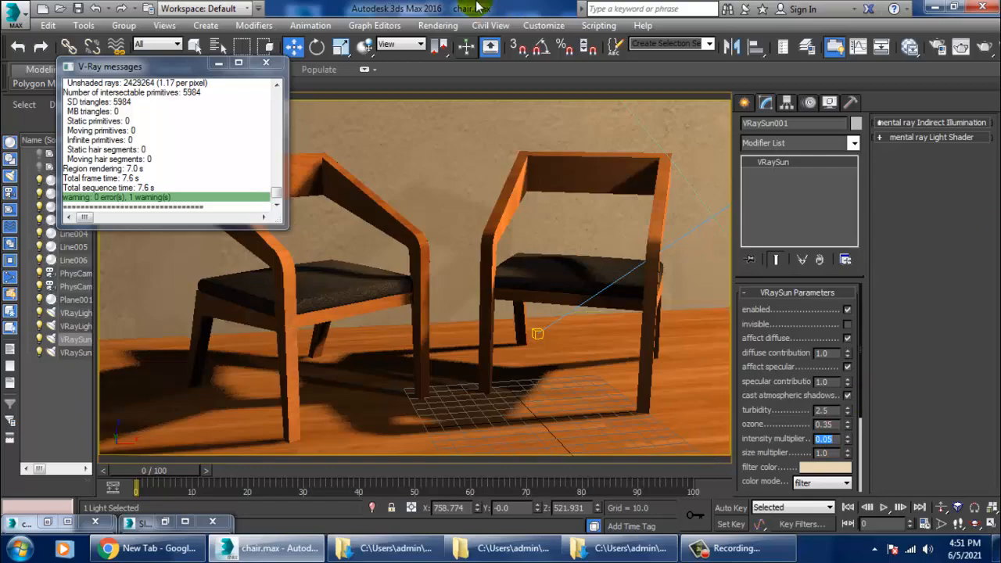
click(438, 25)
click(453, 38)
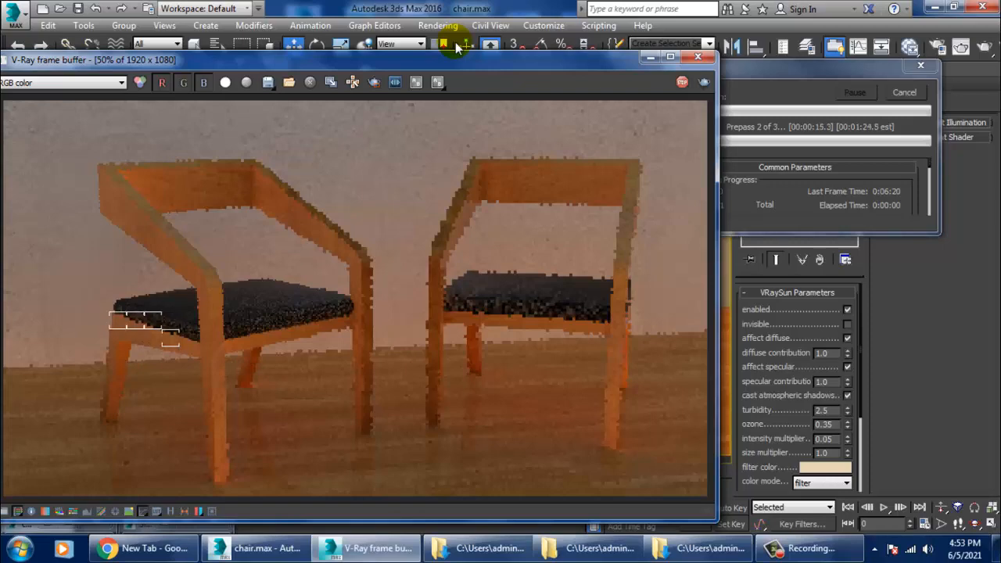
Step: Switch to Chrome and search Google Images for "dark floor texture" in the new browser tab
click(137, 548)
click(663, 31)
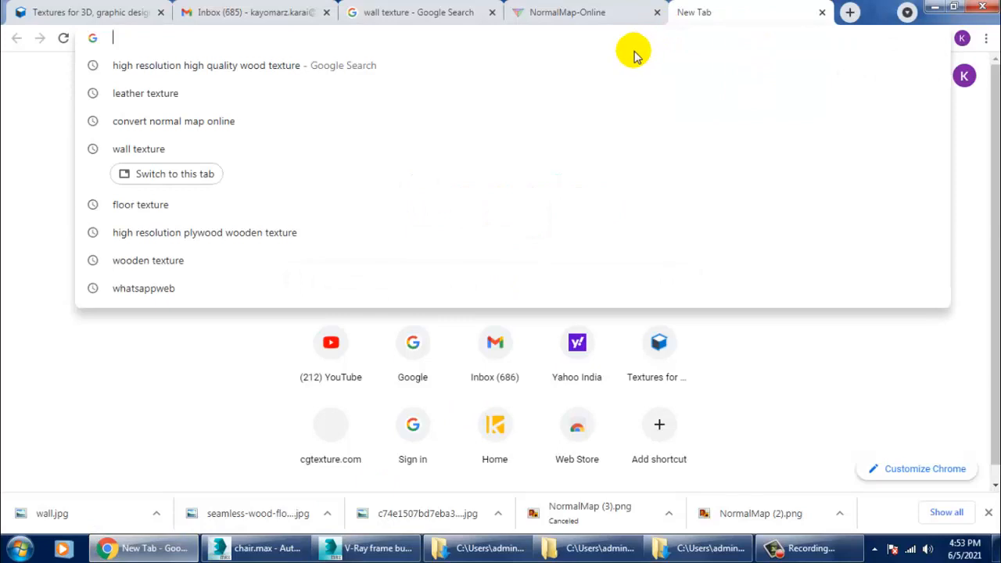
text(dark)
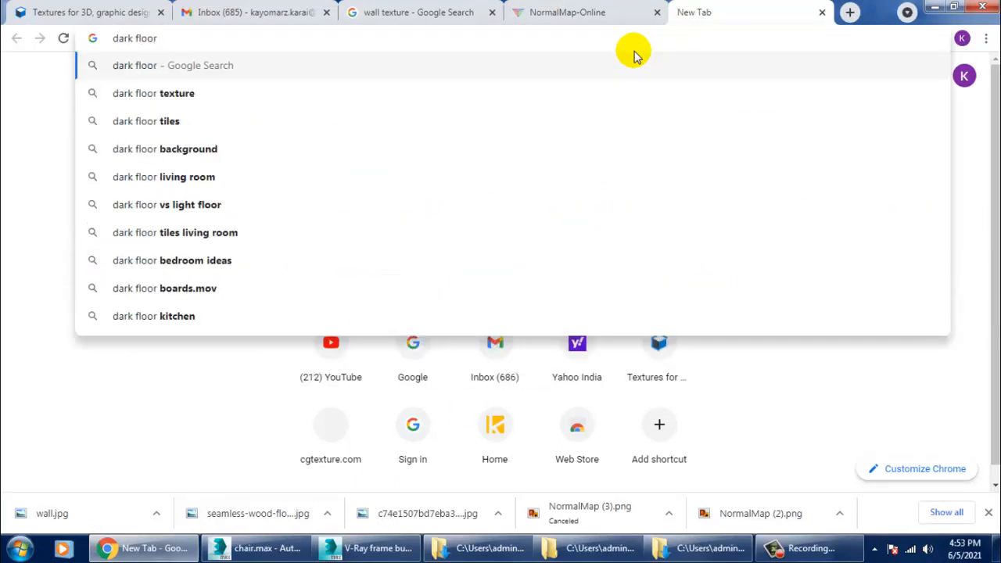
text( floor)
key(Down)
key(Return)
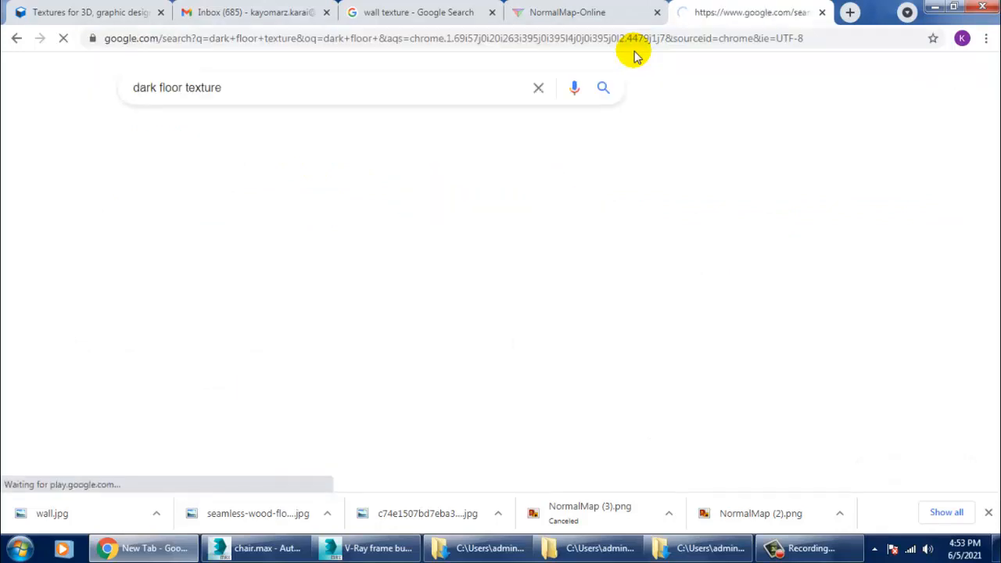
click(208, 139)
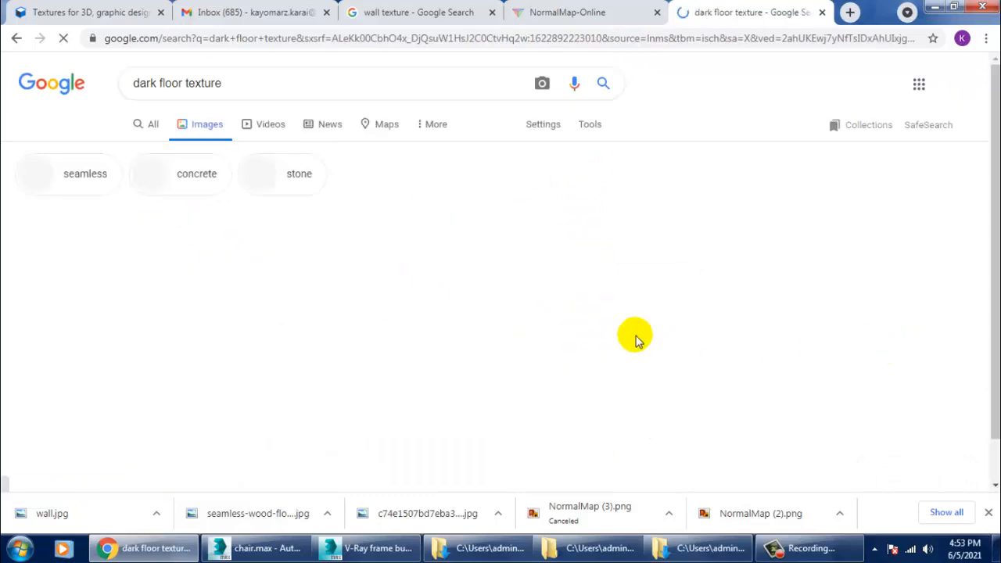
Step: Pick the dark brown wood plank texture from Pinterest and save it as a JPEG in the texturee folder
scroll(595, 352, down, 3)
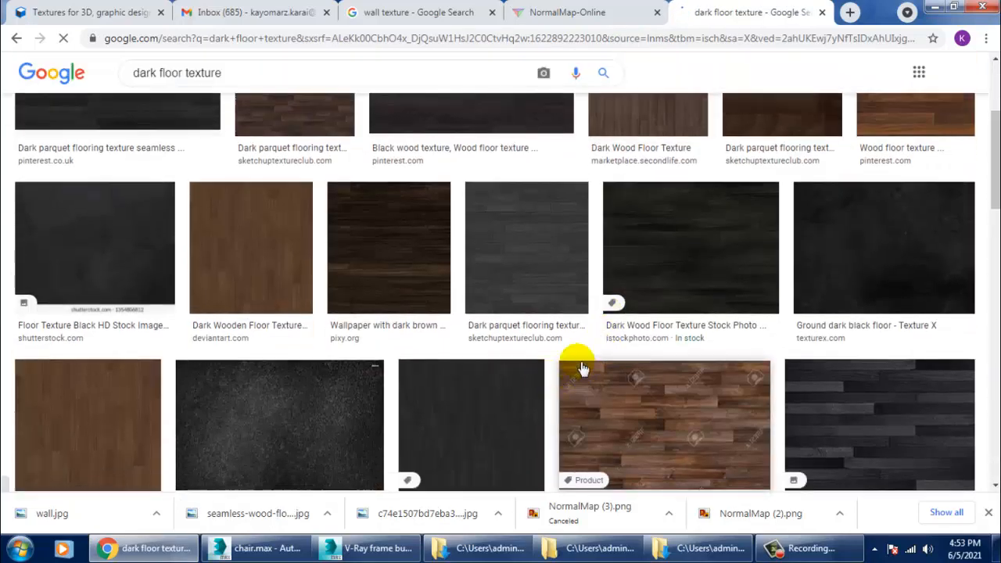
scroll(576, 357, up, 3)
click(935, 270)
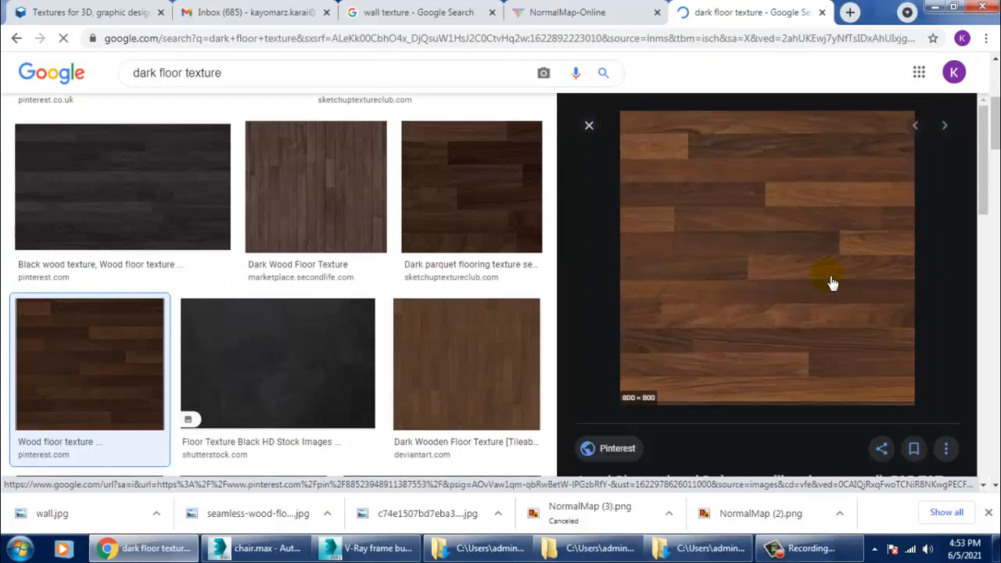
right_click(766, 188)
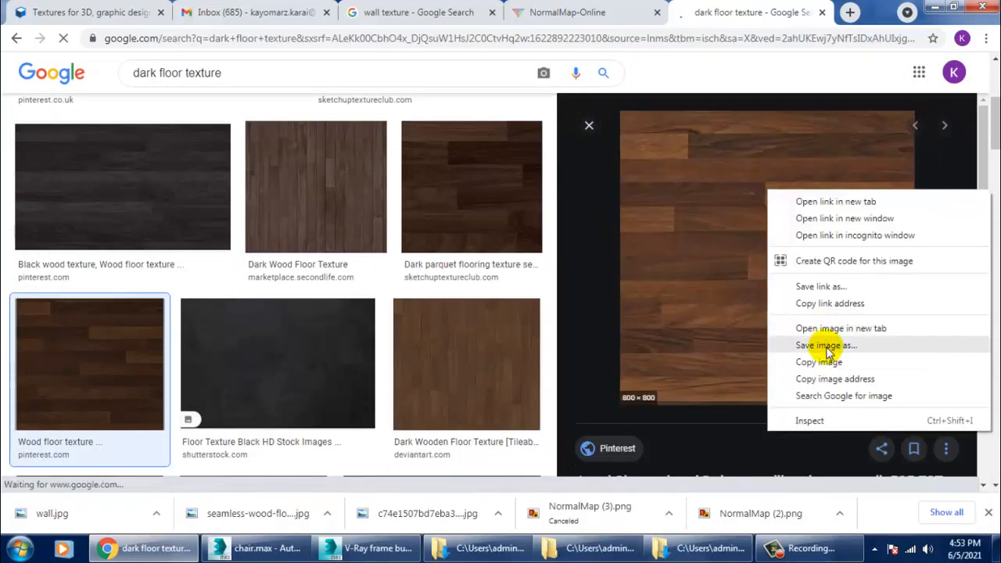
click(826, 347)
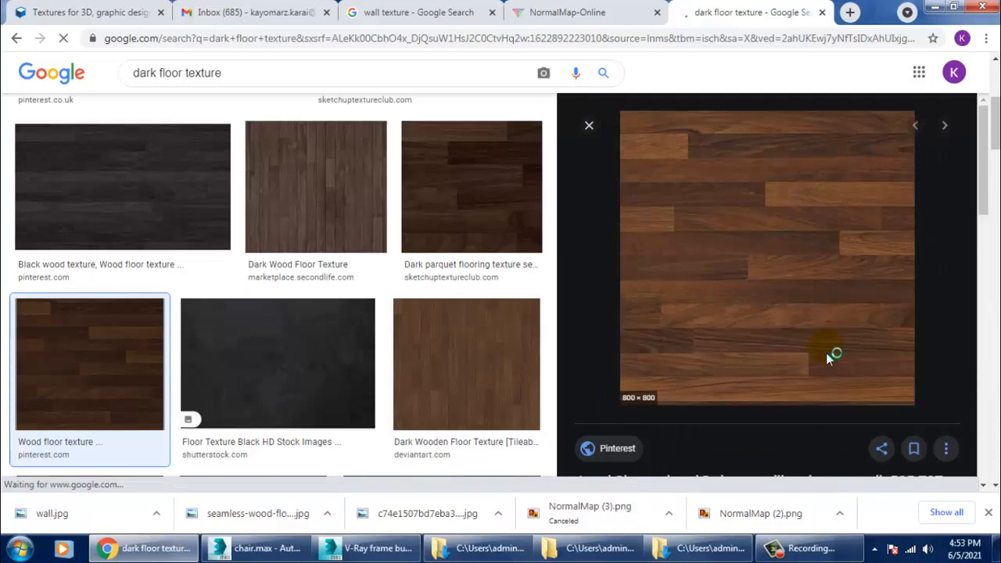
click(988, 513)
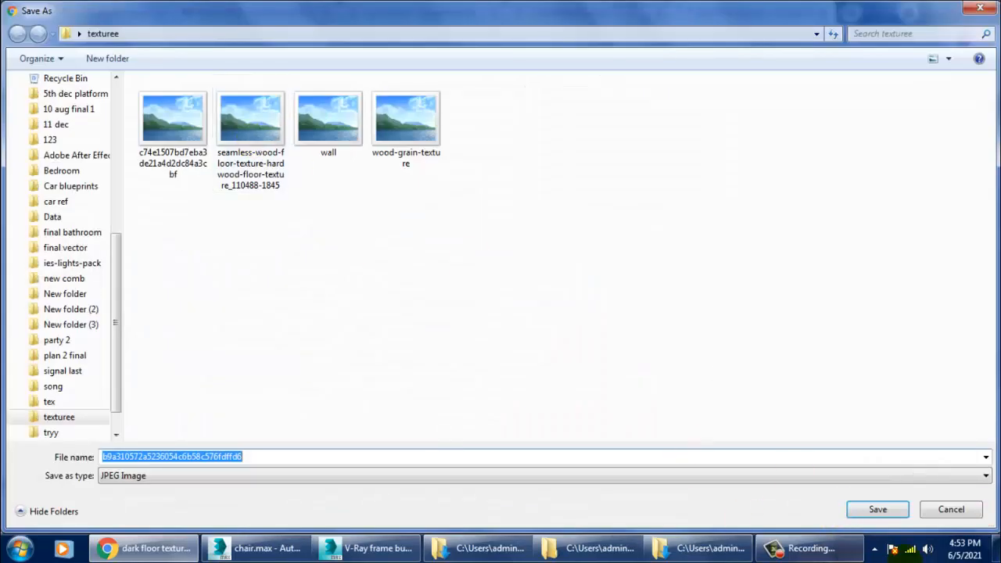
click(897, 510)
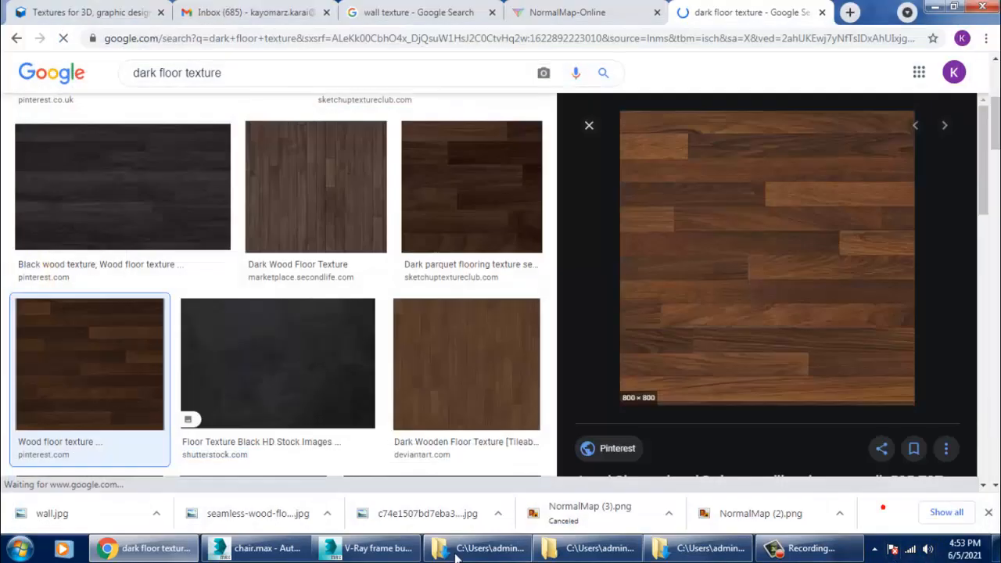
Step: Return to 3ds Max, close the frame buffer, select the floor plane and bring up its Material #42 in the Slate Material Editor
click(260, 550)
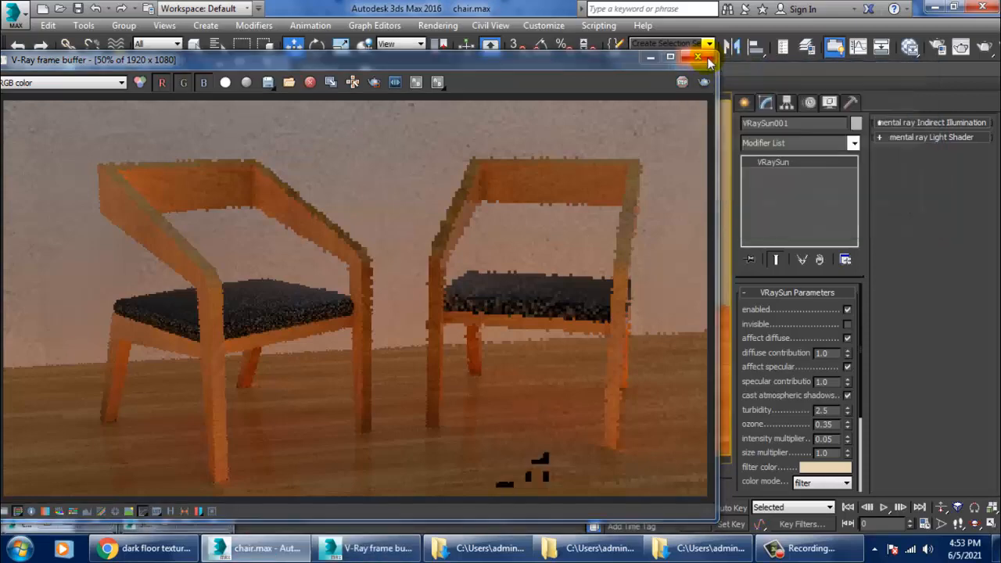
click(711, 46)
click(489, 424)
key(m)
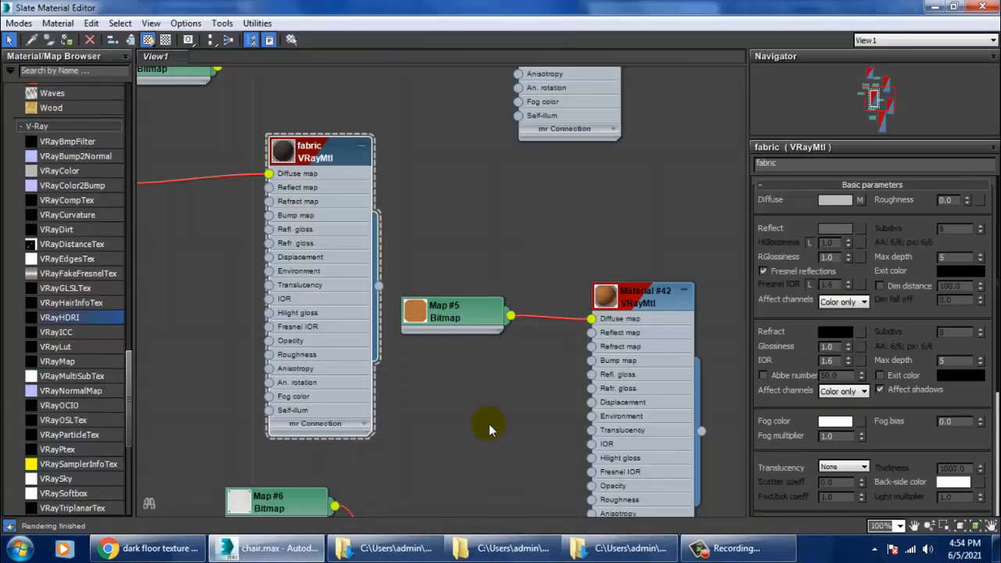
middle_drag(629, 385, 579, 485)
middle_drag(616, 244, 594, 205)
click(595, 205)
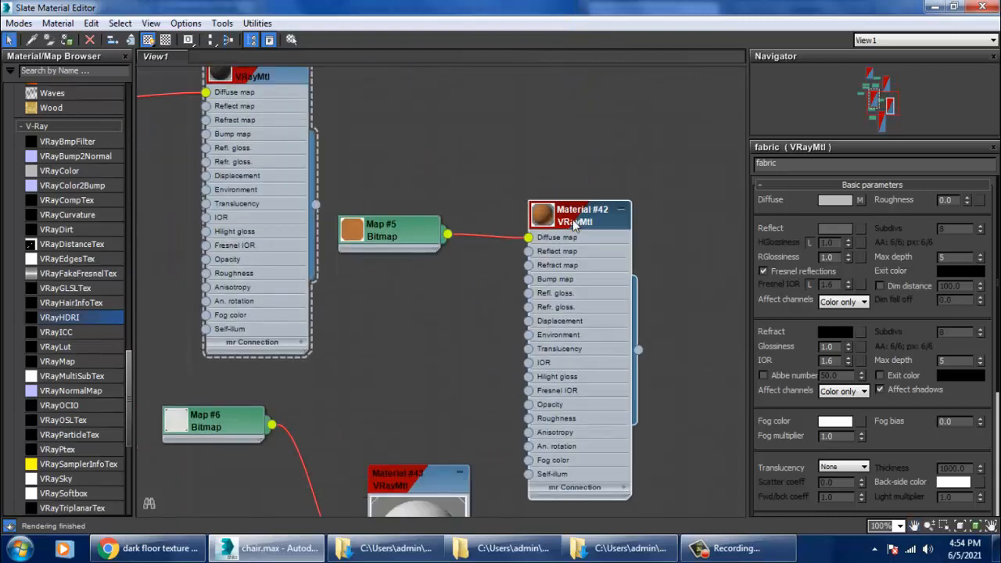
Step: Replace the floor material's diffuse bitmap with the saved dark wood image b9a310572a5236054c6b58c576fdffd6 and minimize the material editor
click(861, 200)
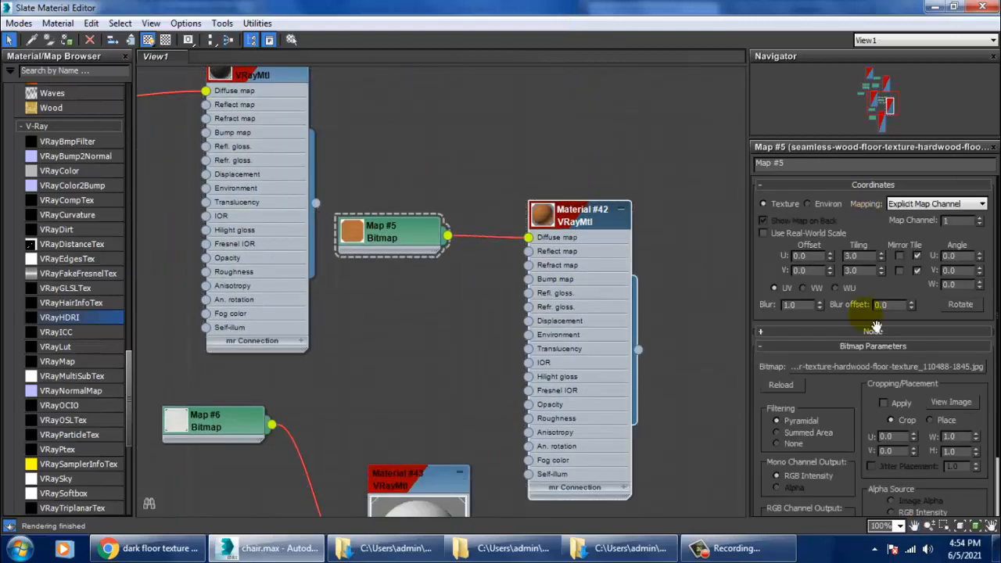
click(876, 366)
click(389, 186)
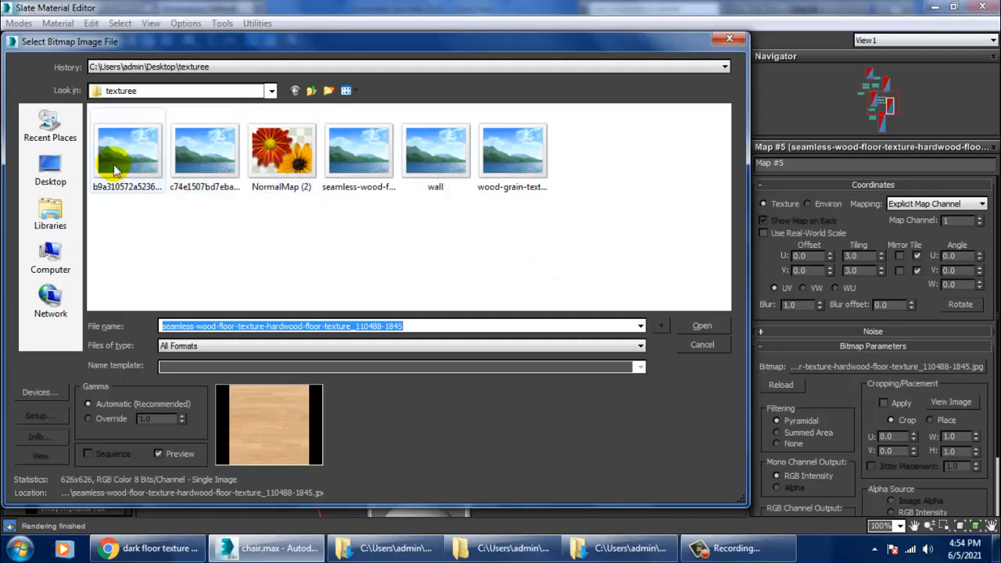
double_click(107, 153)
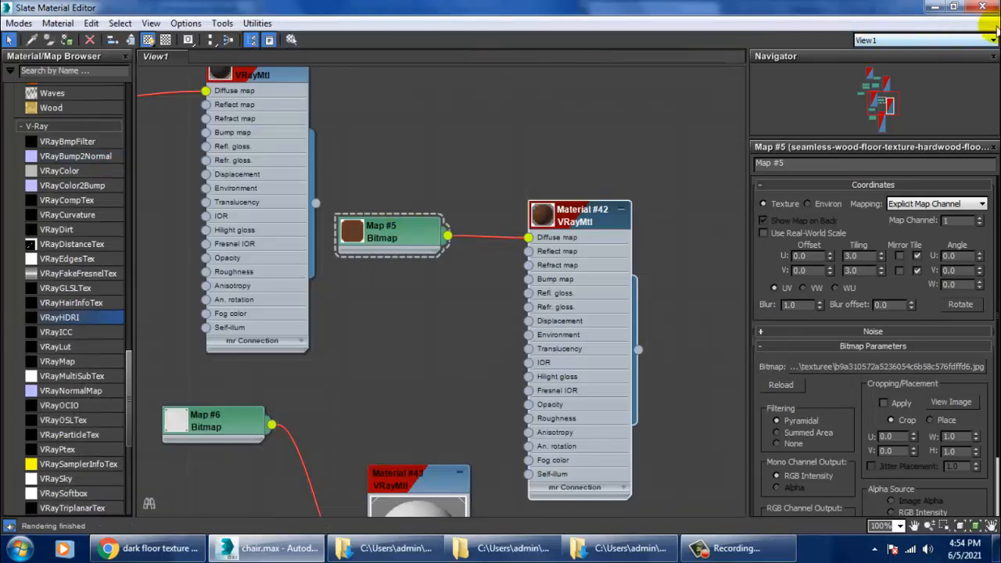
click(932, 7)
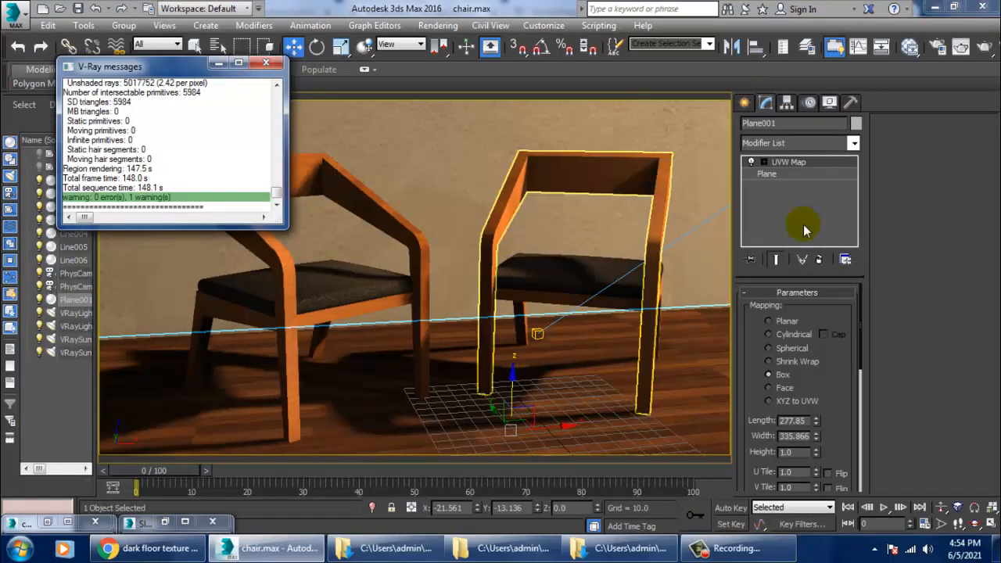
Step: Test render the camera view with the dark wood floor, stop the render and close the frame buffer
click(438, 25)
click(458, 45)
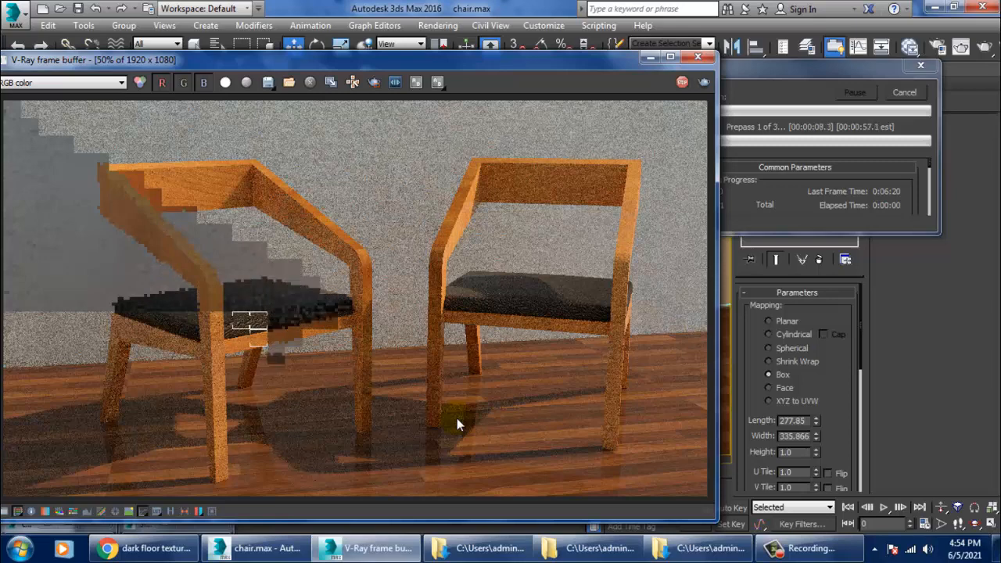
key(Escape)
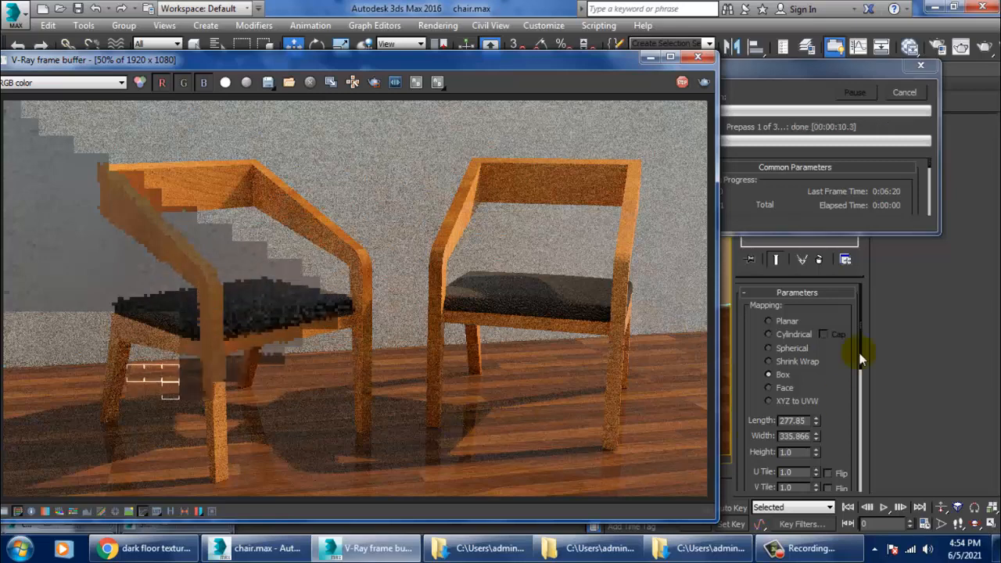
click(698, 57)
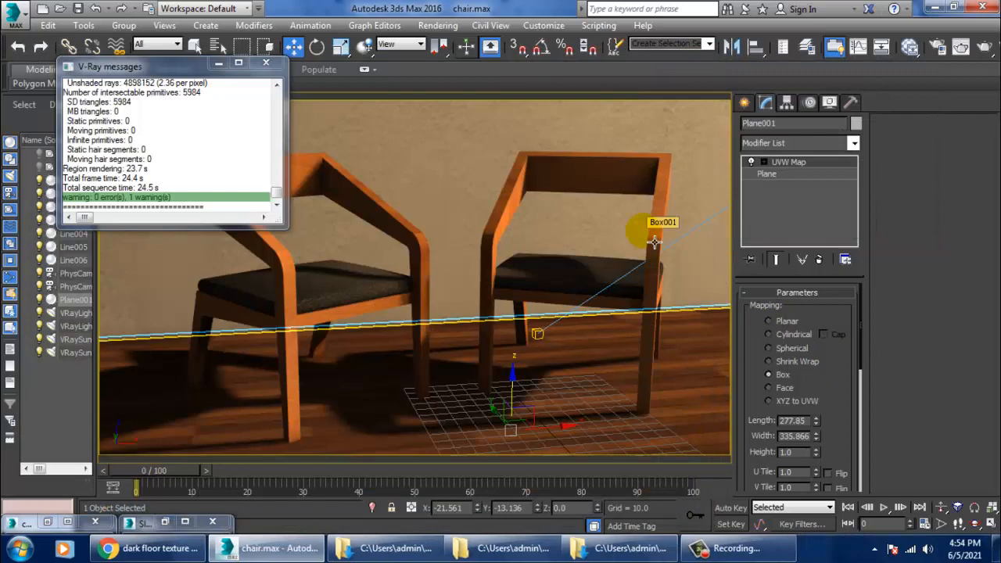
Step: Delete the VRaySun from the scene and return to the physical camera view
scroll(621, 240, down, 5)
alt+middle_drag(649, 235, 637, 212)
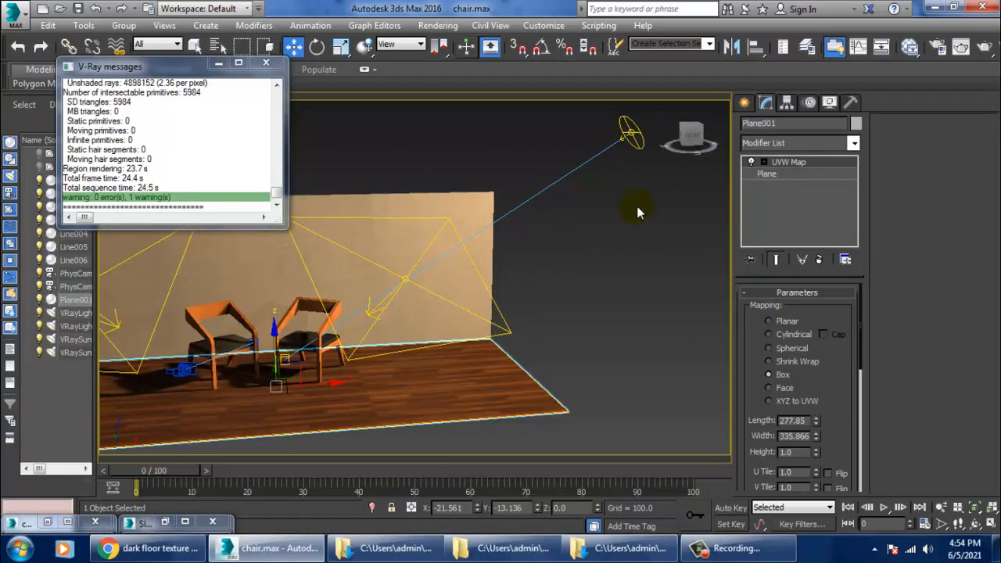
click(649, 141)
key(Delete)
scroll(670, 130, up, 8)
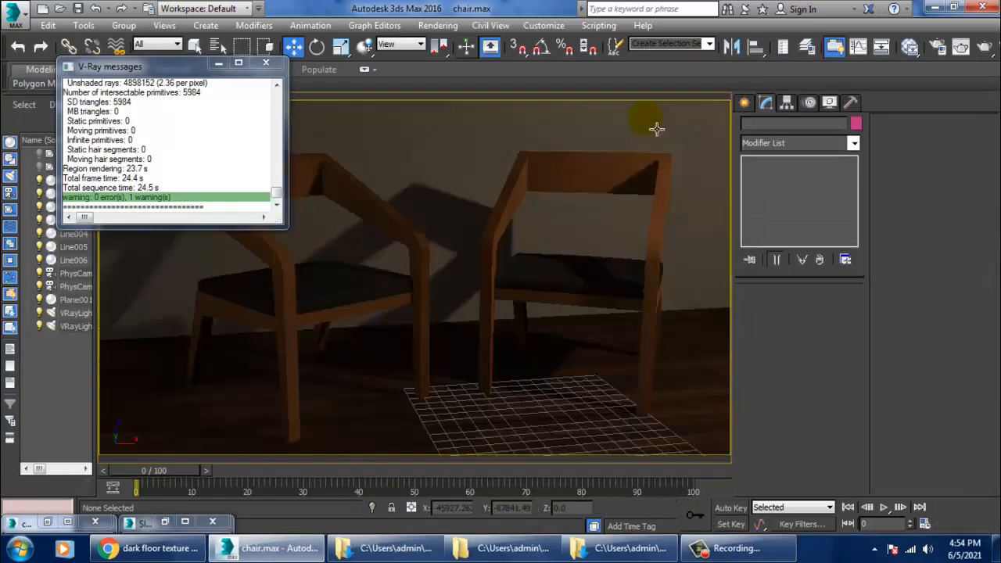
Step: Set VRayLight001's intensity multiplier to 3.0, adjust the multiplier of VRayLight002, and clear the selection
click(438, 25)
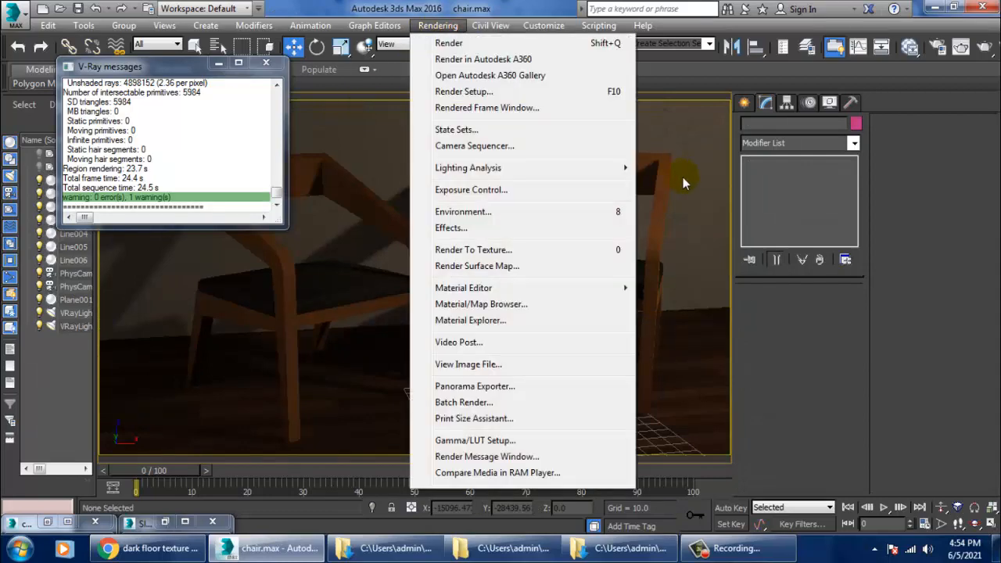
click(689, 171)
scroll(655, 184, down, 6)
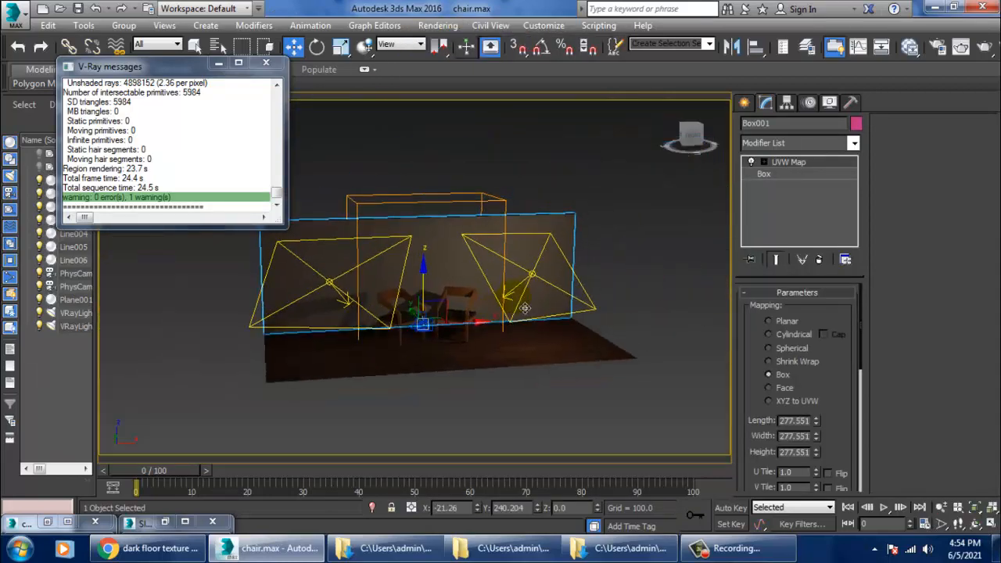
click(602, 321)
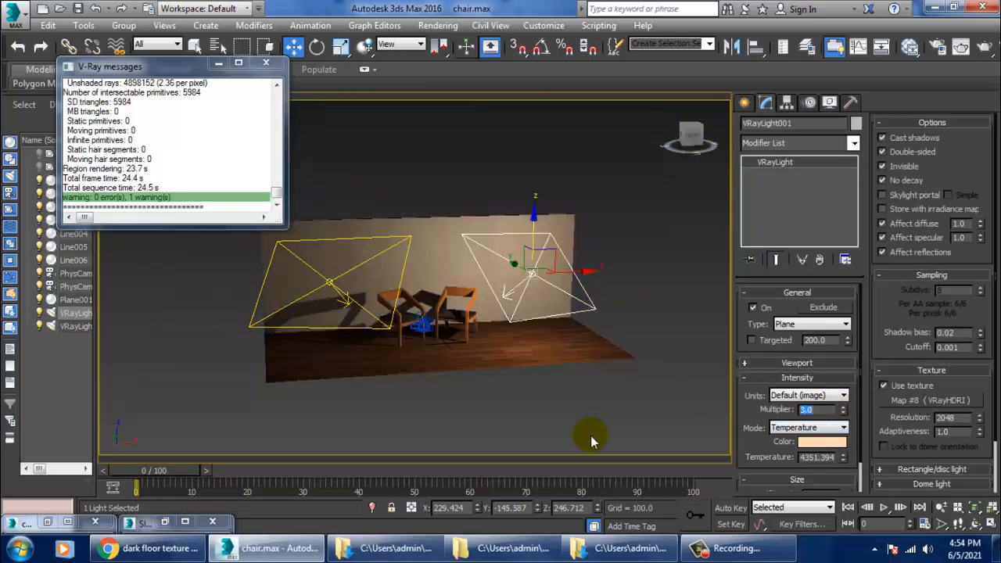
alt+middle_drag(606, 426, 542, 373)
click(540, 372)
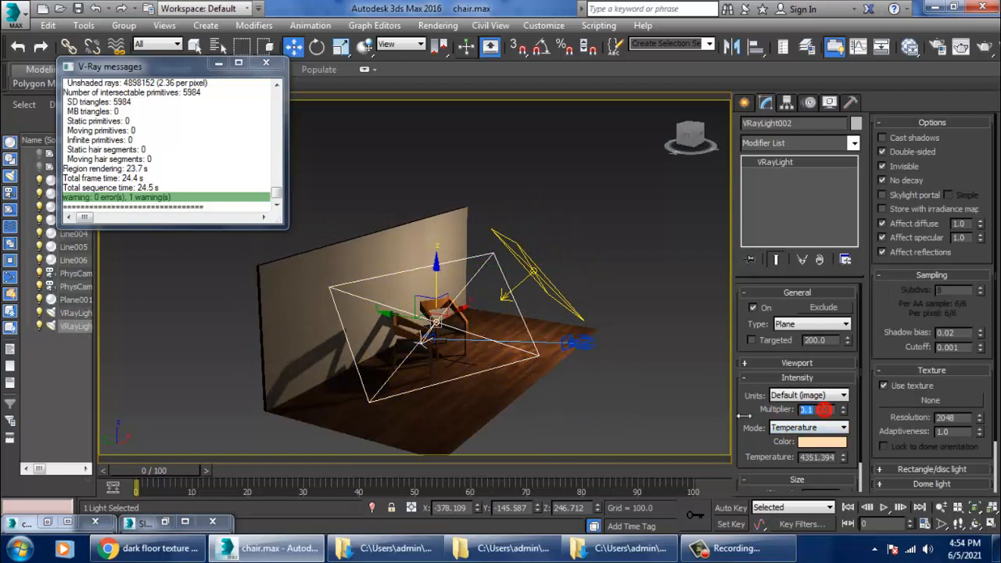
key(Return)
click(598, 250)
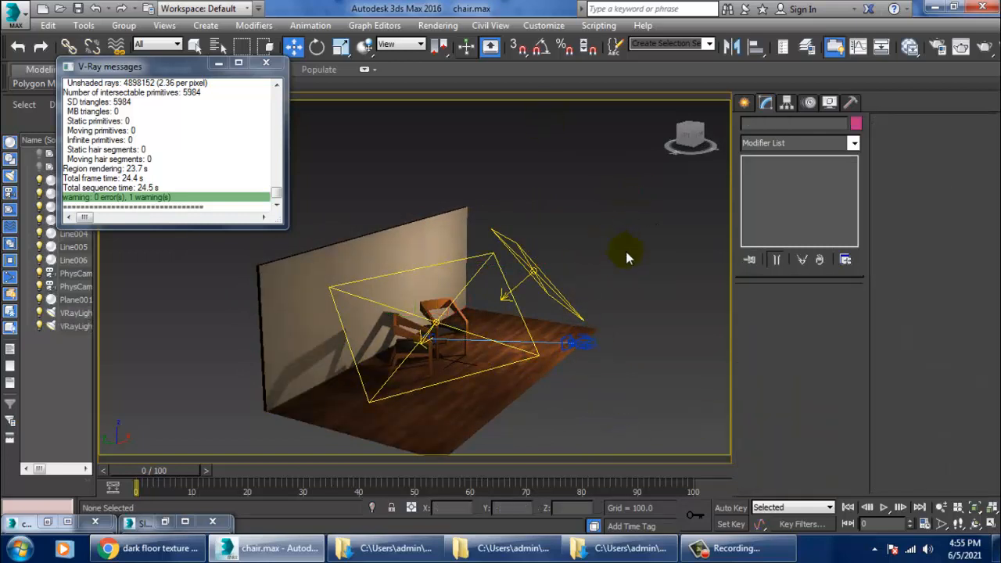
Step: Save the scene and render it from the physical camera view with only the plane lights and environment
click(77, 9)
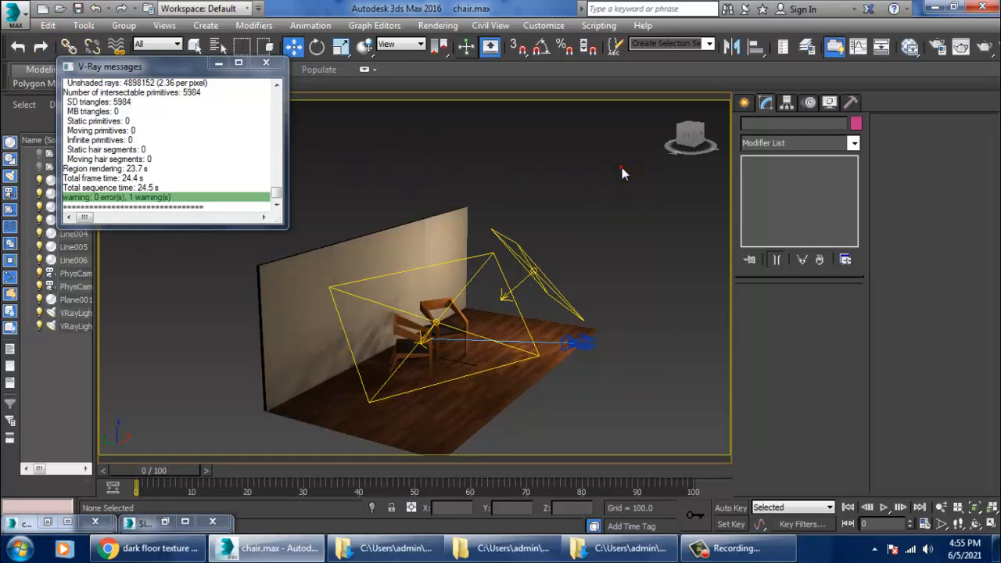
key(x)
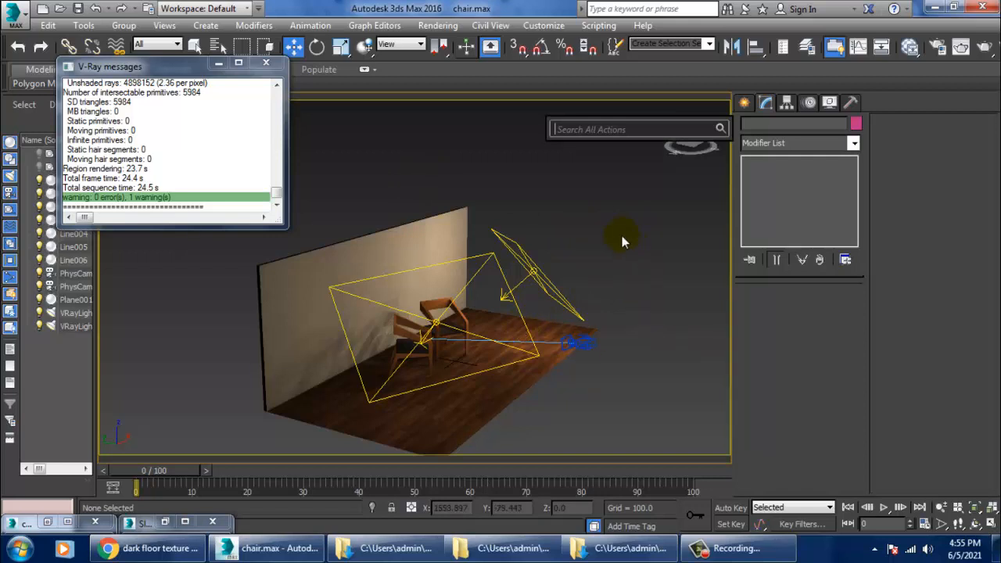
scroll(622, 236, down, 5)
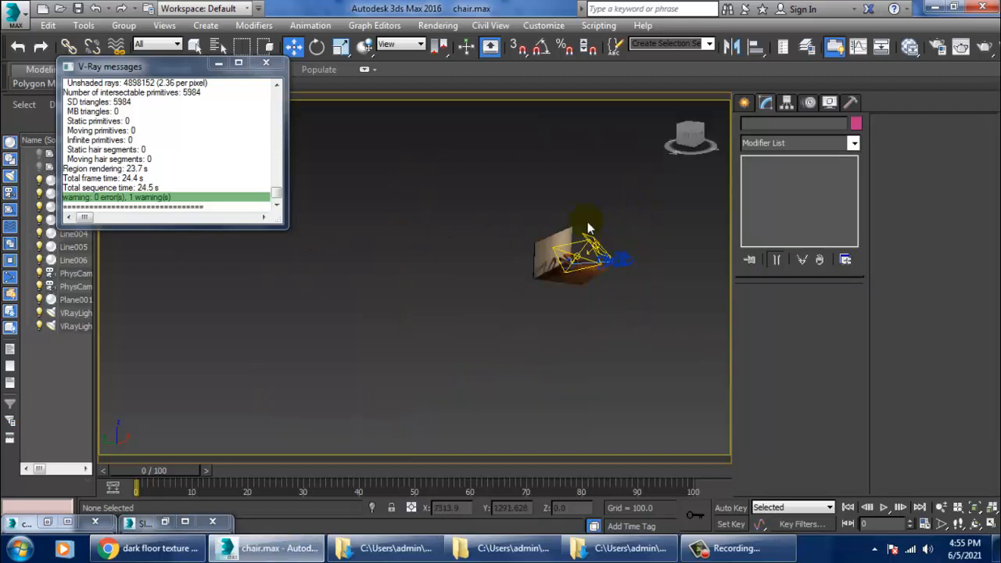
key(c)
click(635, 341)
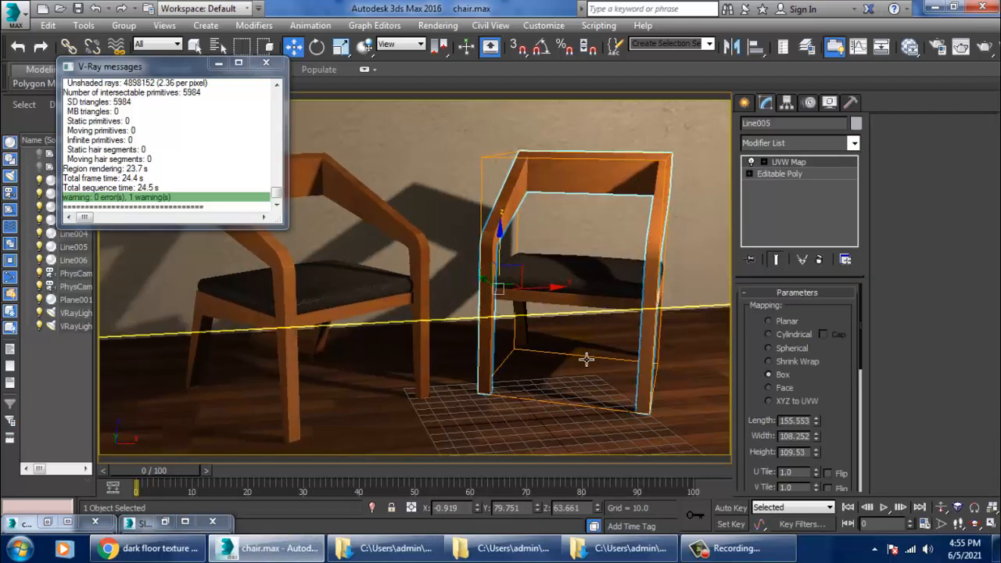
click(438, 25)
click(447, 38)
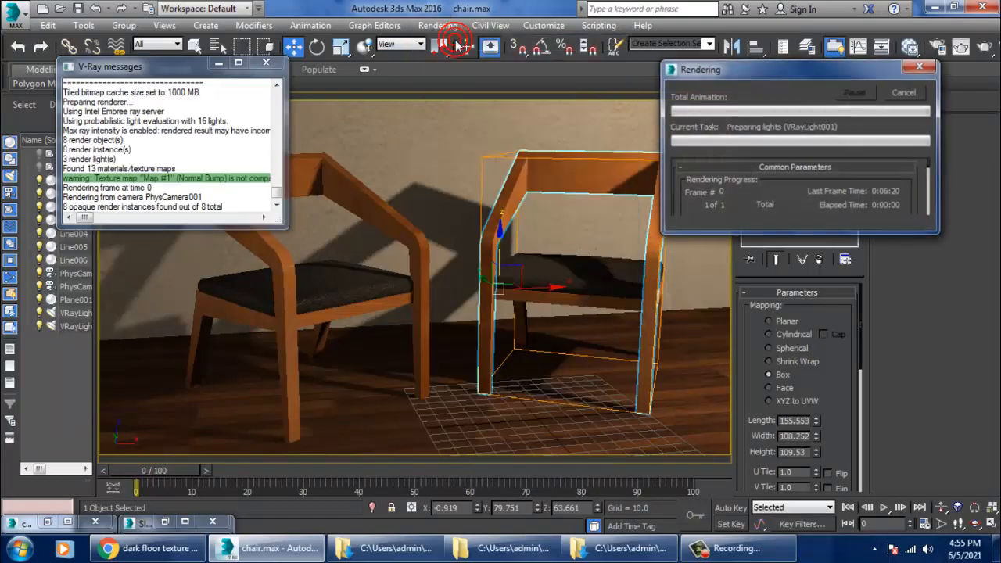